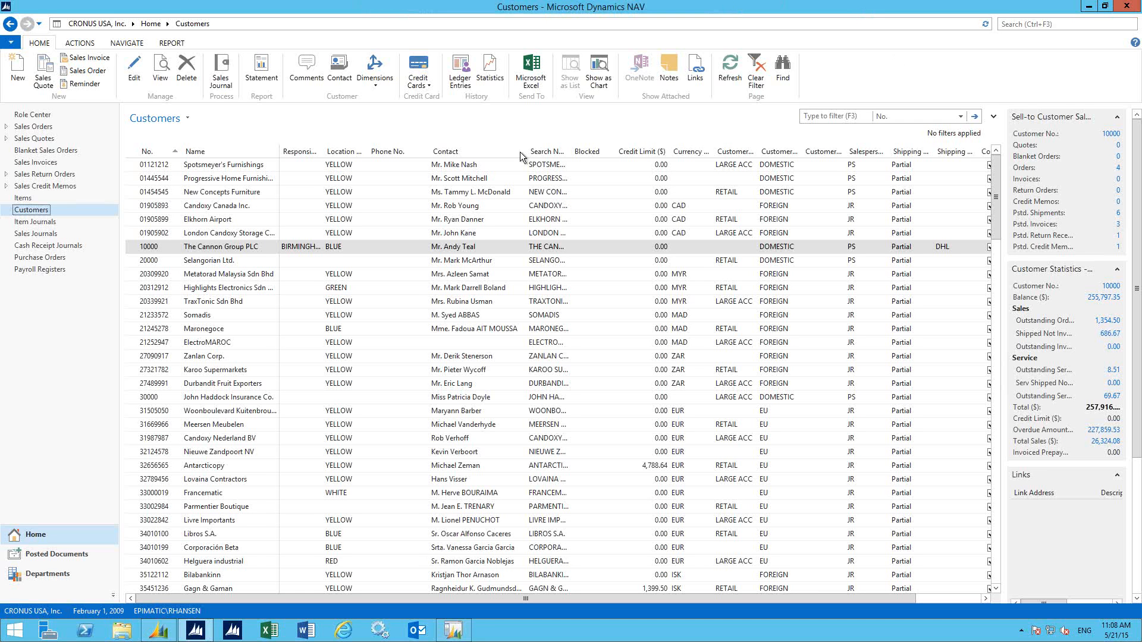
Open the Document Codes list in the DocumentPath department
click(73, 575)
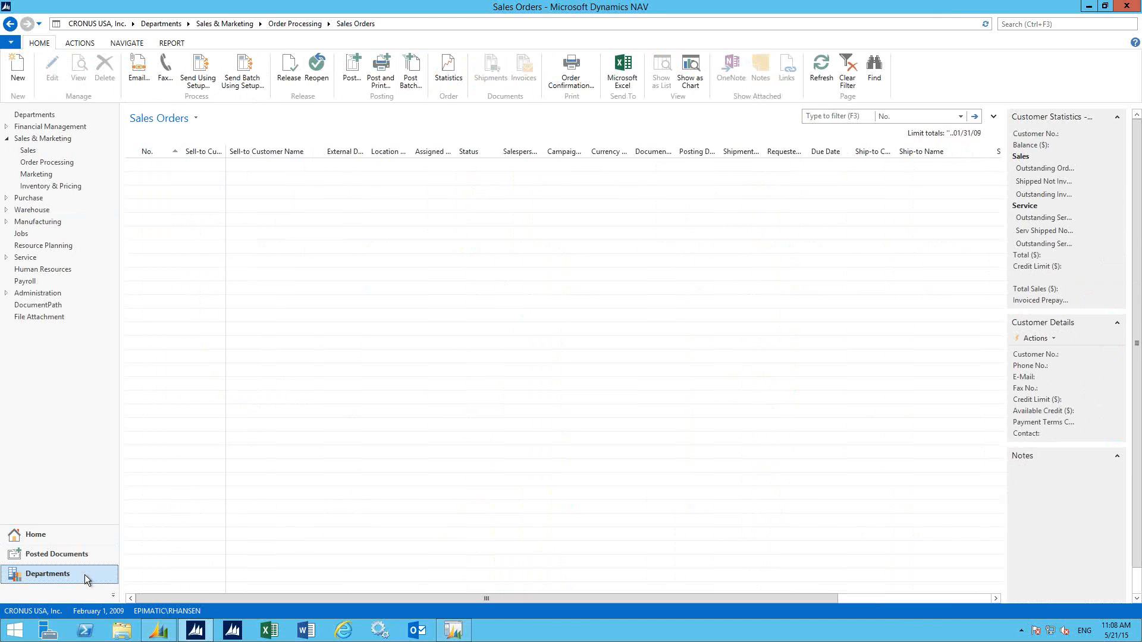
click(38, 304)
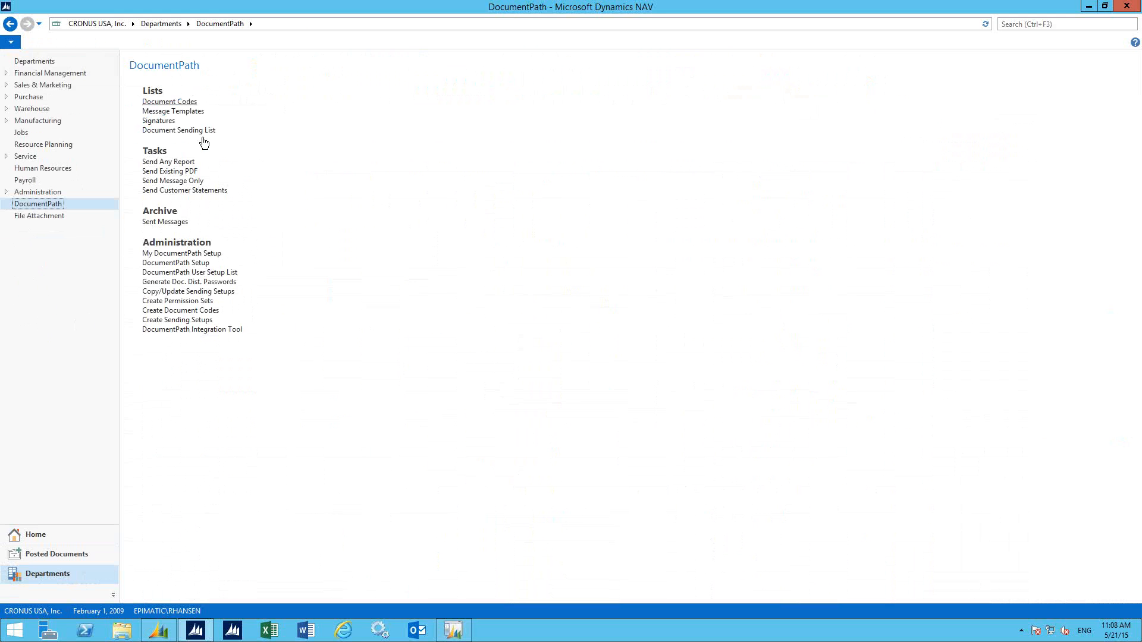
click(181, 103)
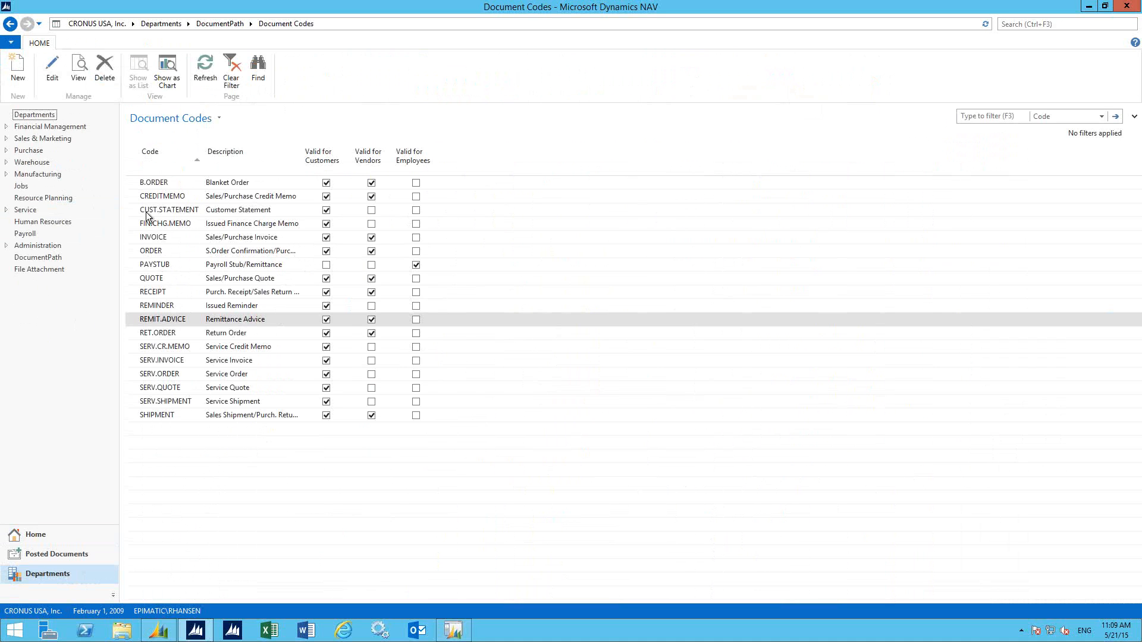
Open the P.ORDER-PT message template for editing and check its body format choices, keeping Plain Text
click(60, 260)
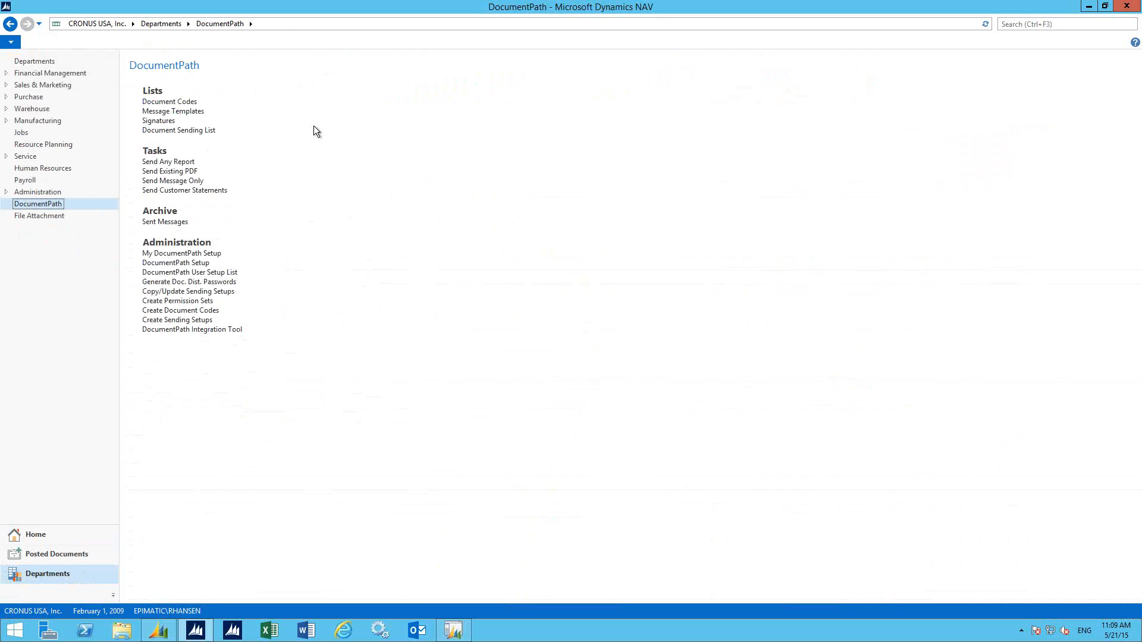
click(184, 112)
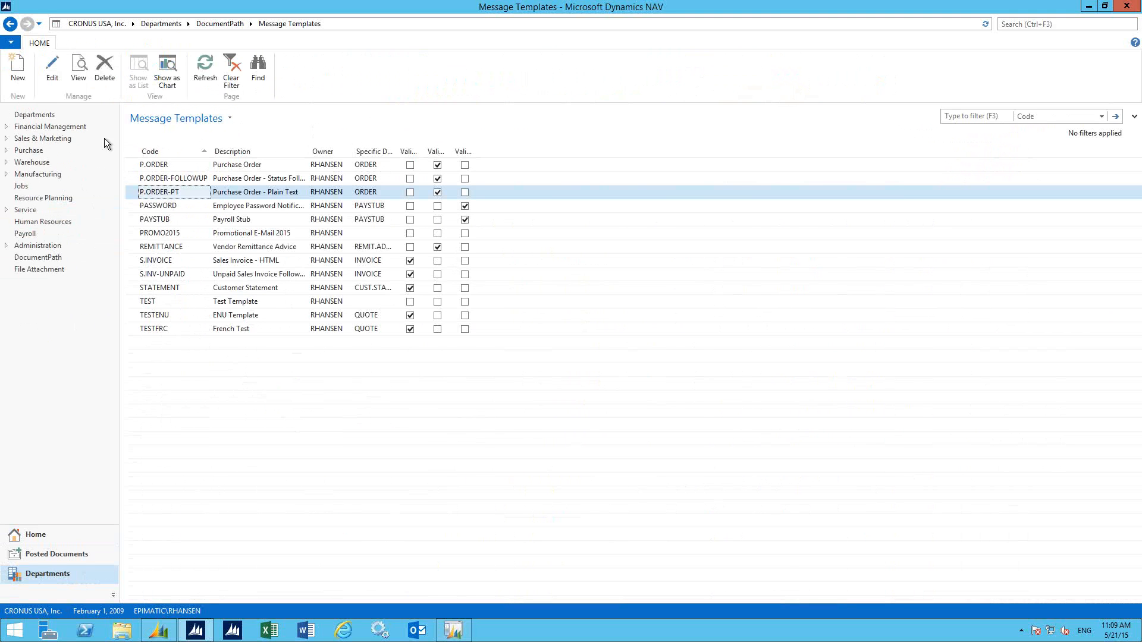
click(53, 73)
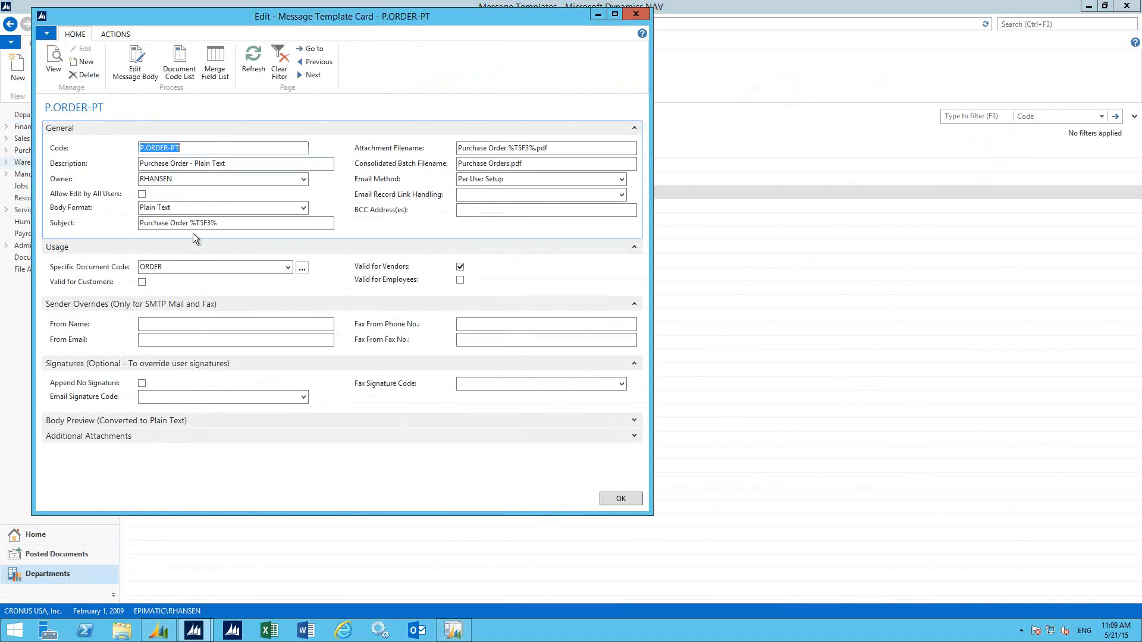
click(303, 208)
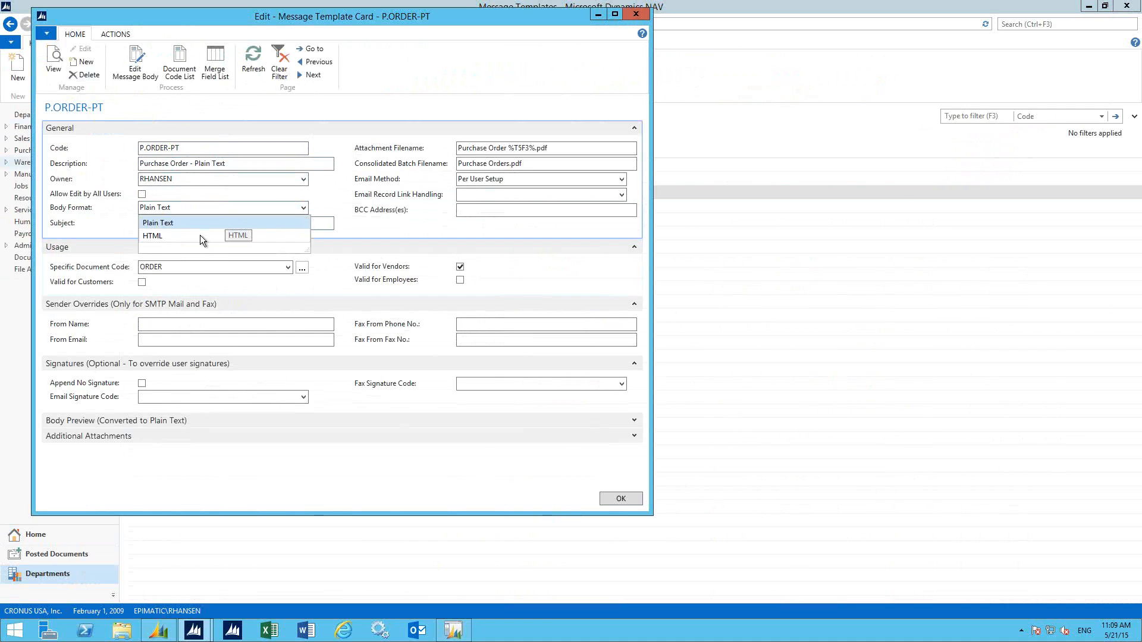
click(194, 204)
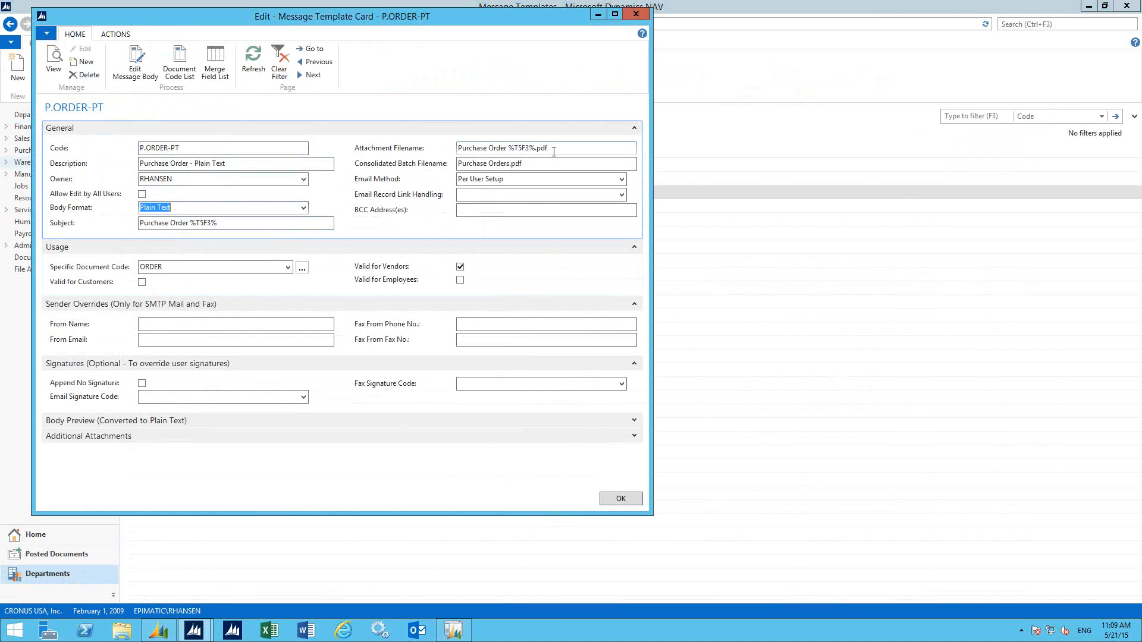
Open the P.ORDER-PT message body for editing together with the Merge Field List, arranging the two windows side by side
click(146, 73)
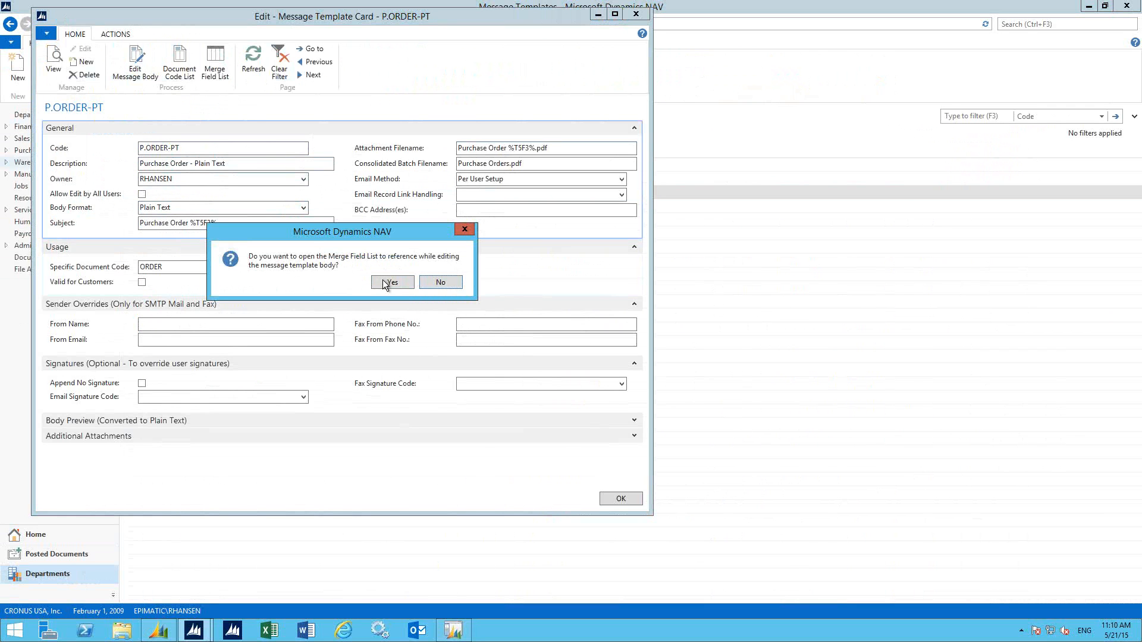
drag(311, 240, 322, 264)
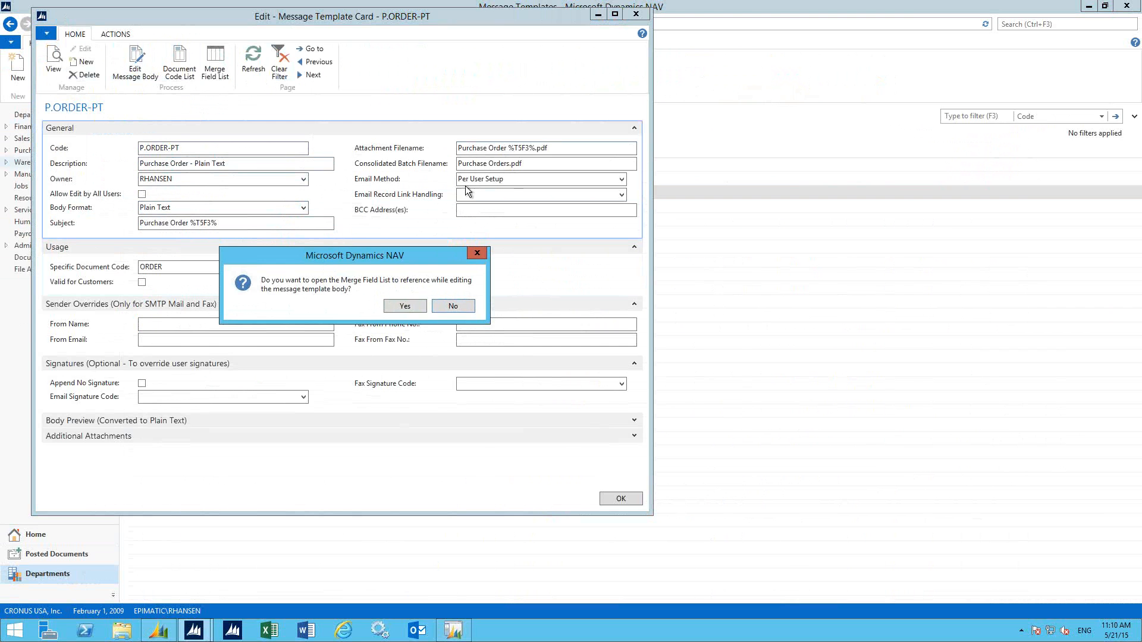
click(391, 305)
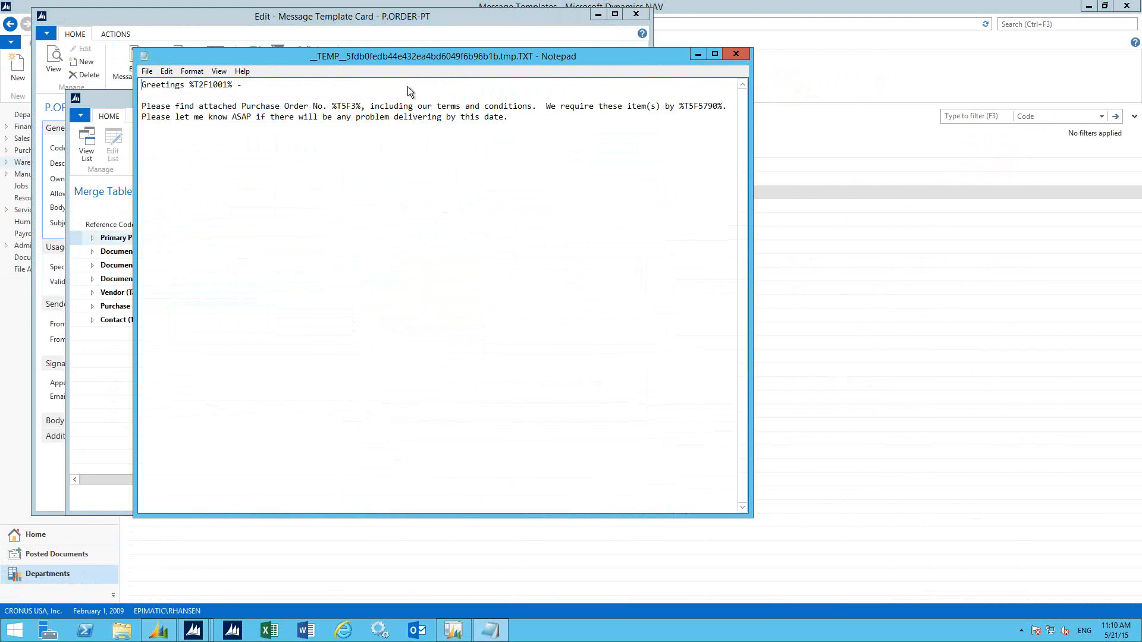
drag(292, 54, 569, 75)
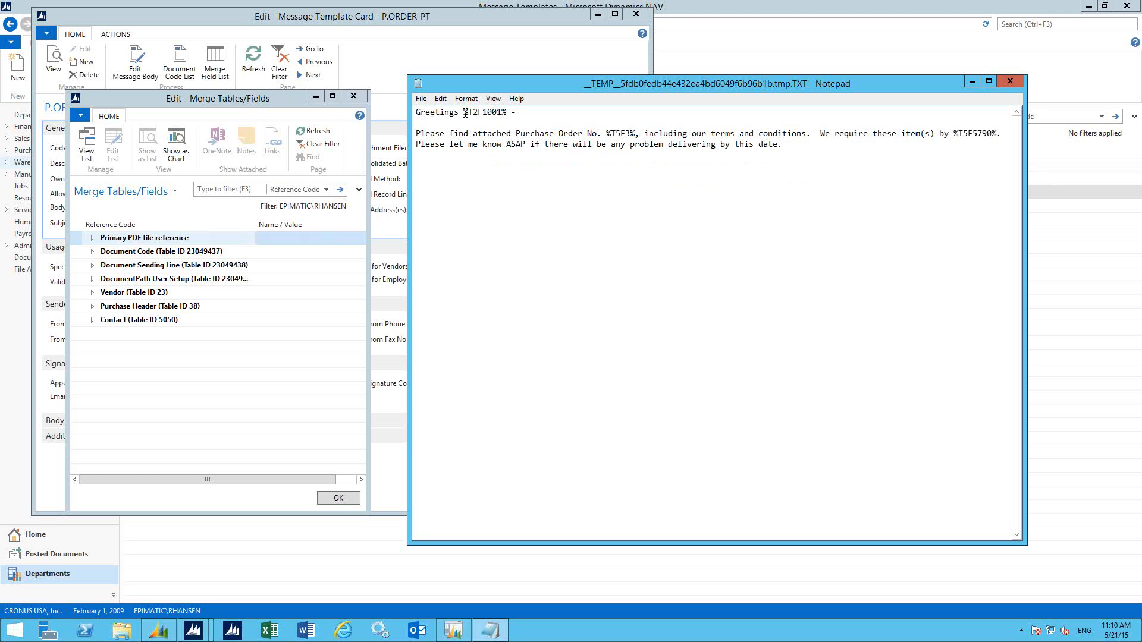
Copy the purchase order number's merge code %T5F3% from the Purchase Header fields, and close the merge list and message body
drag(463, 113, 511, 113)
drag(606, 134, 635, 133)
click(93, 307)
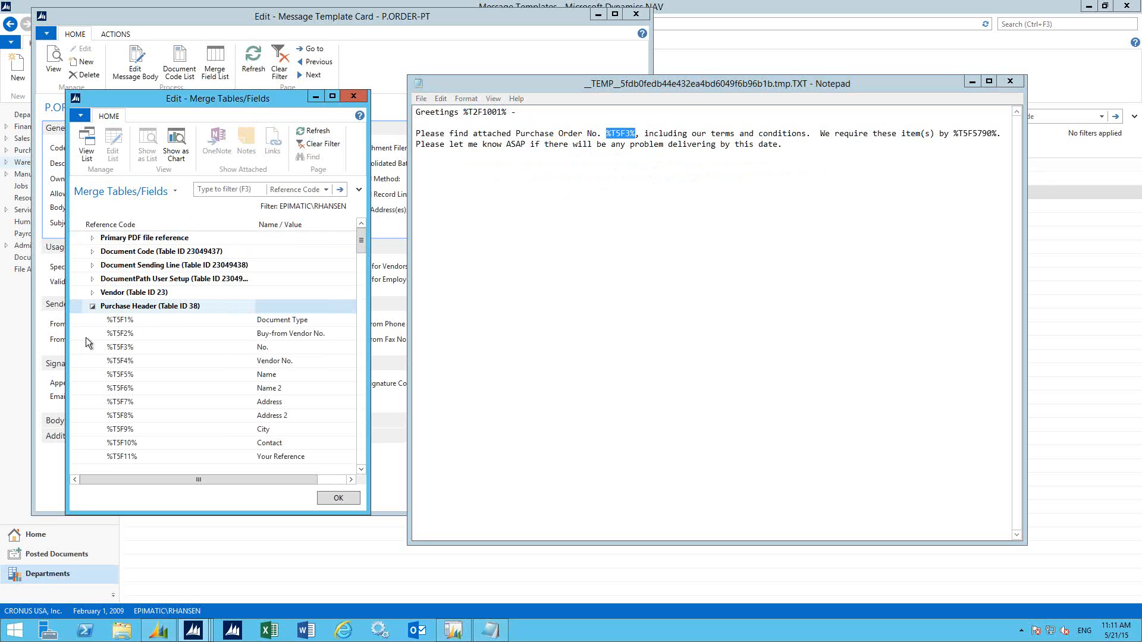
right_click(119, 350)
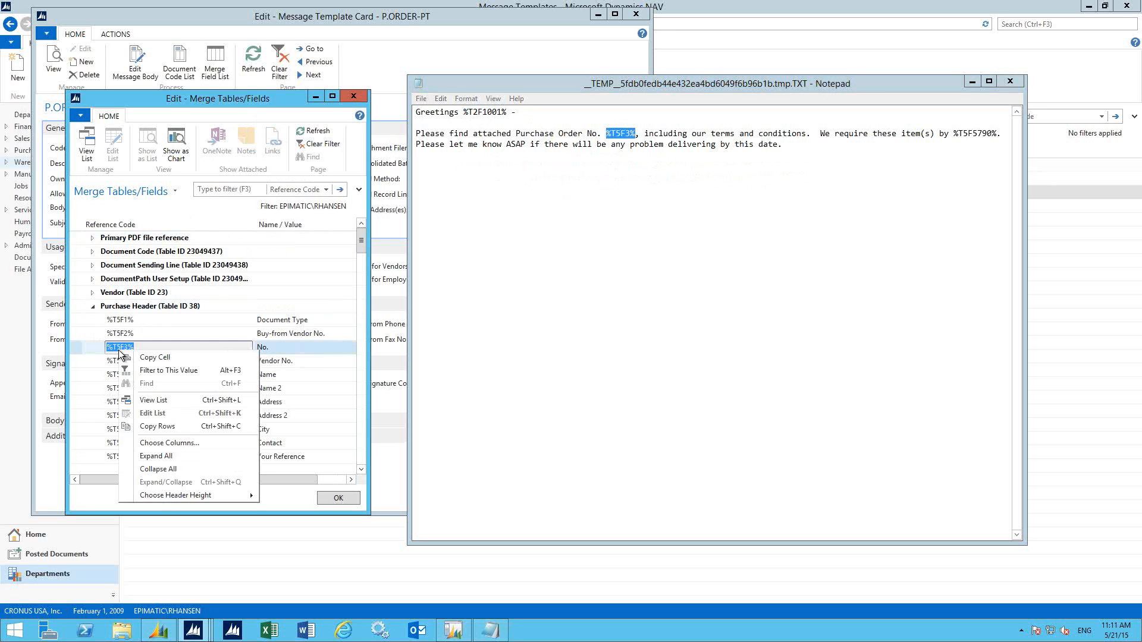
click(149, 358)
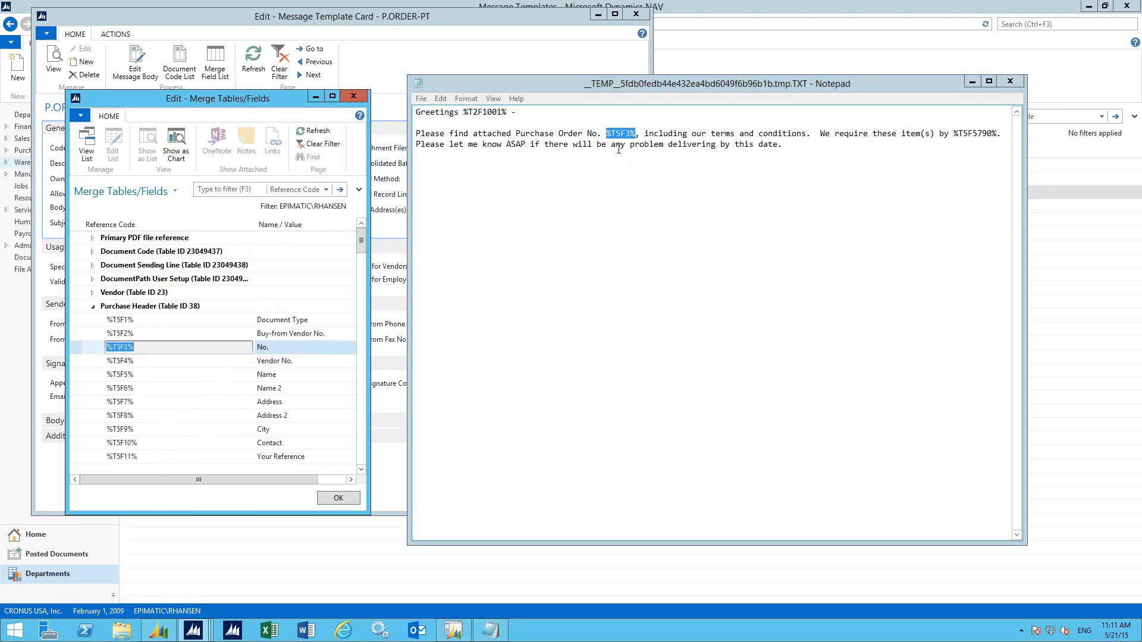
click(1010, 82)
click(353, 96)
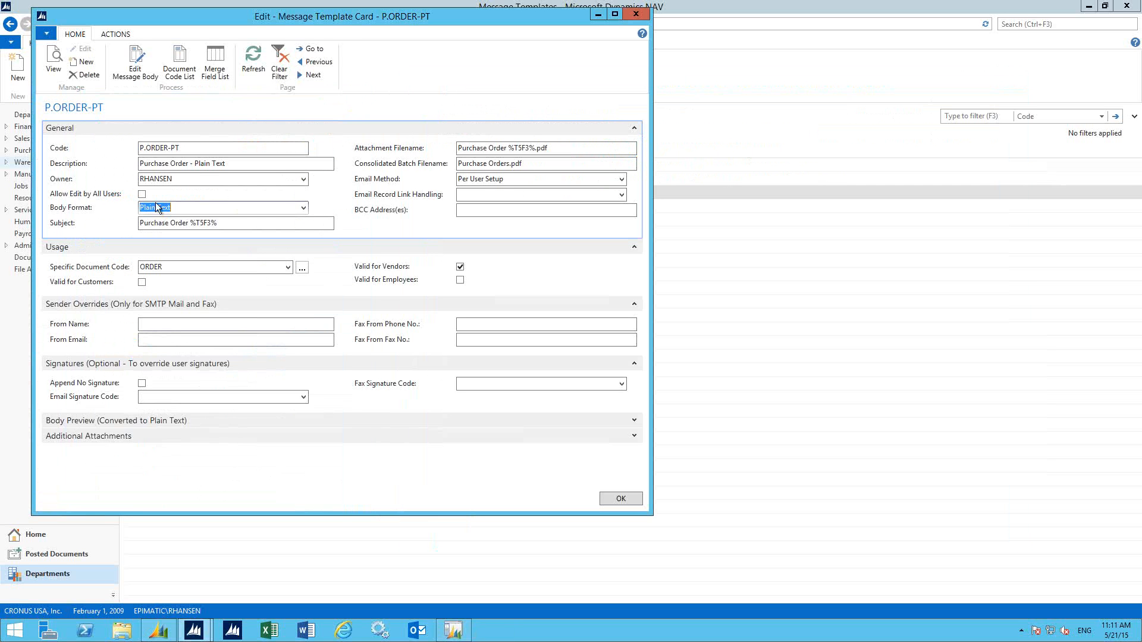
Set the Additional Attachments list's header height to 3 lines, widen the Attach as Separate File column, and close the card
click(634, 437)
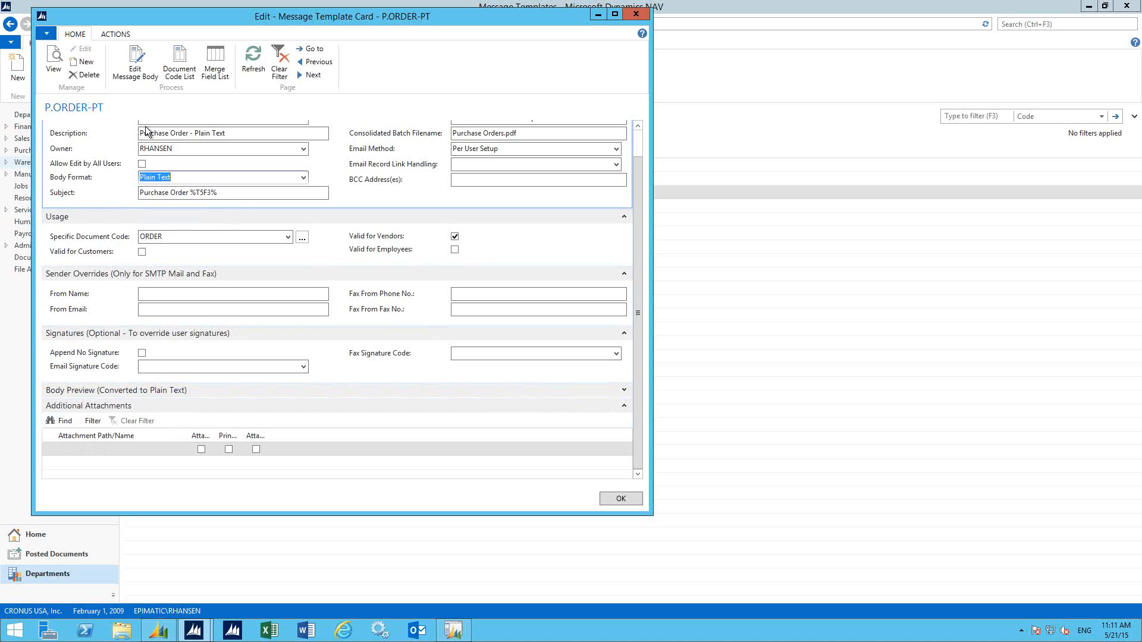
click(140, 452)
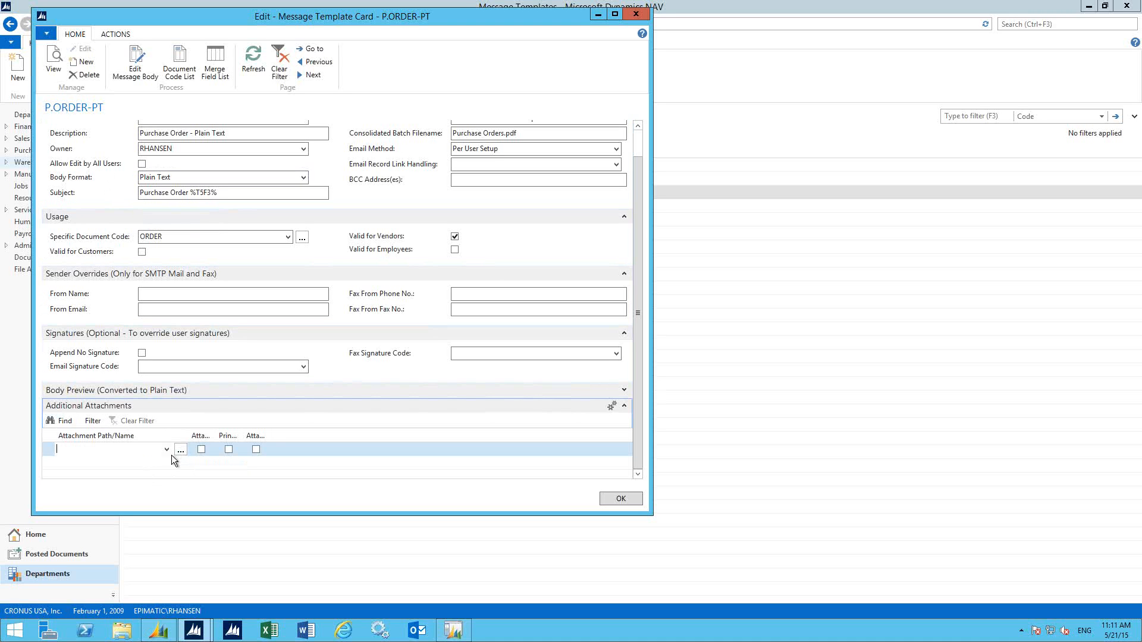
right_click(223, 438)
mouse_move(250, 528)
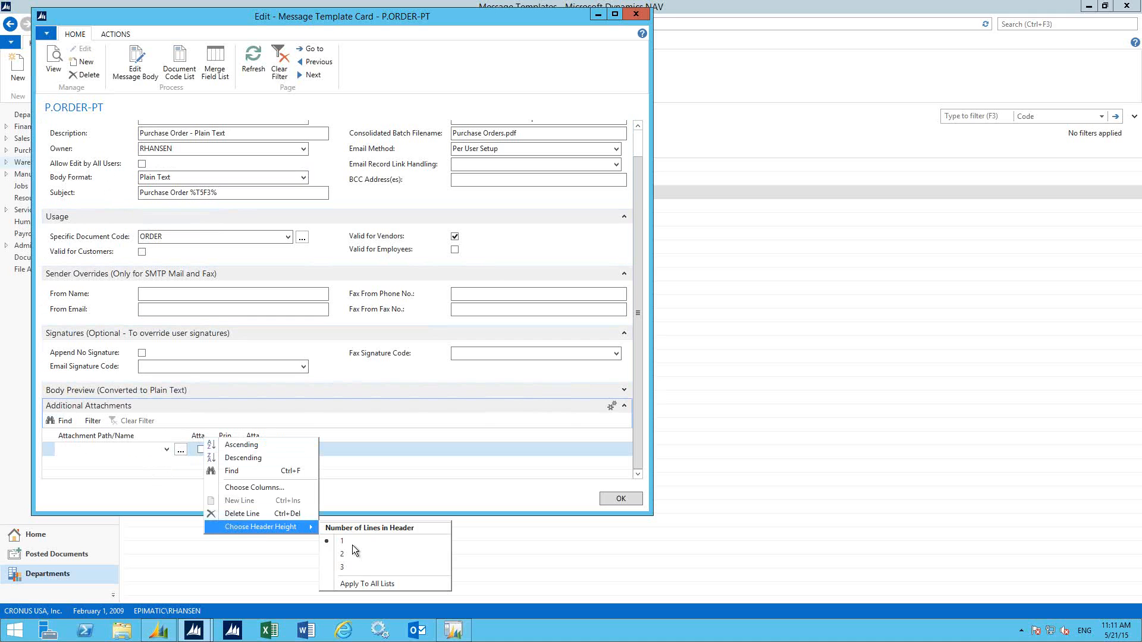
click(355, 564)
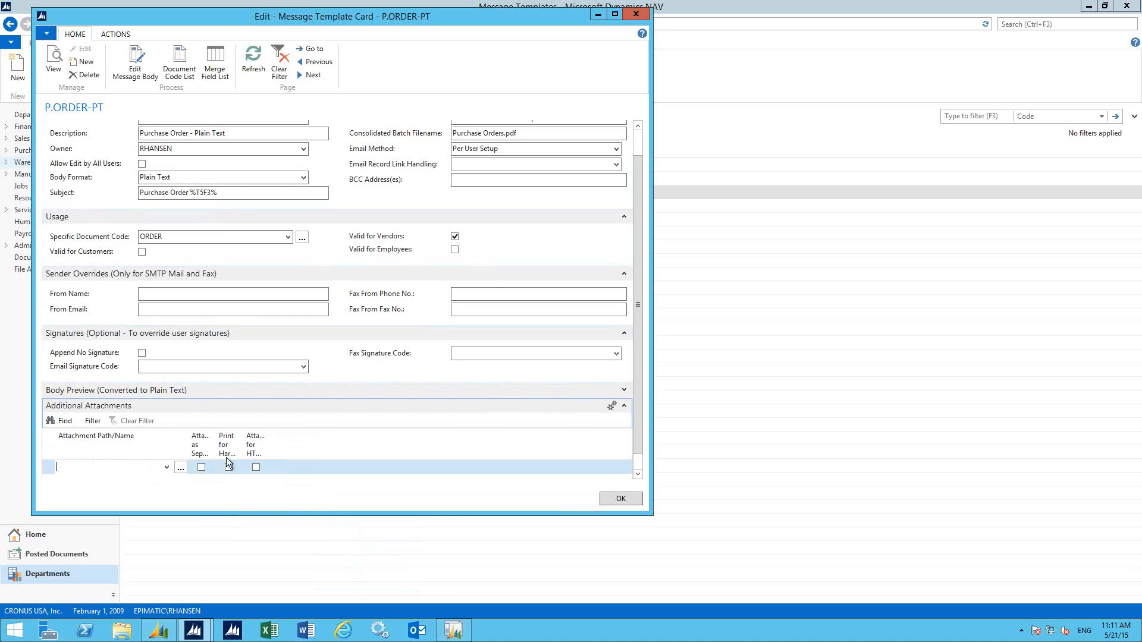
drag(216, 447, 233, 427)
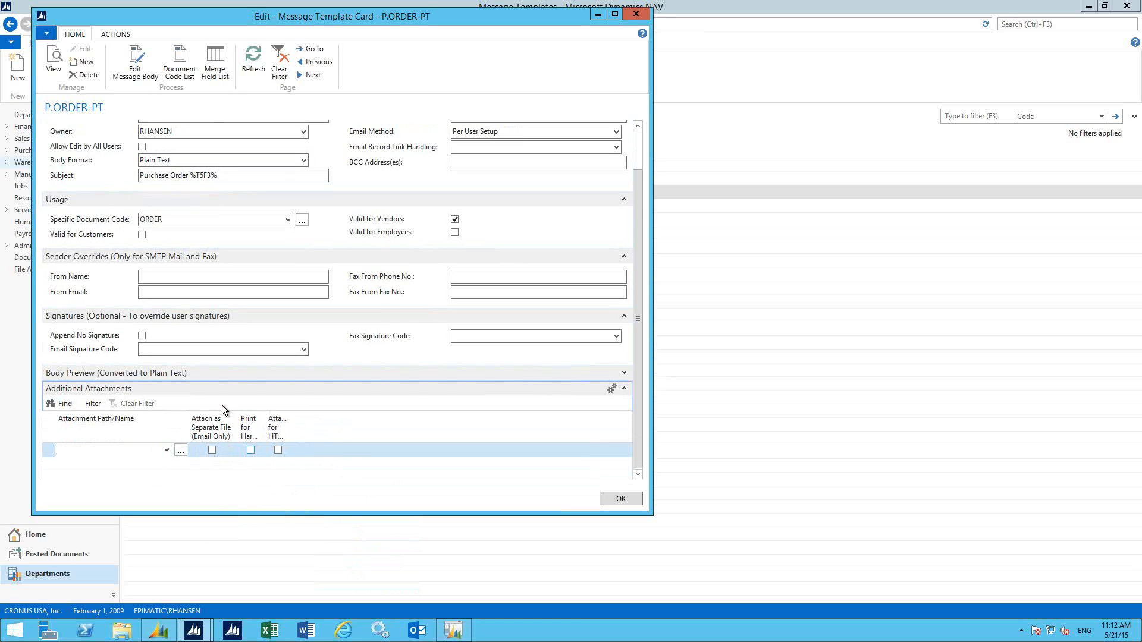
click(645, 16)
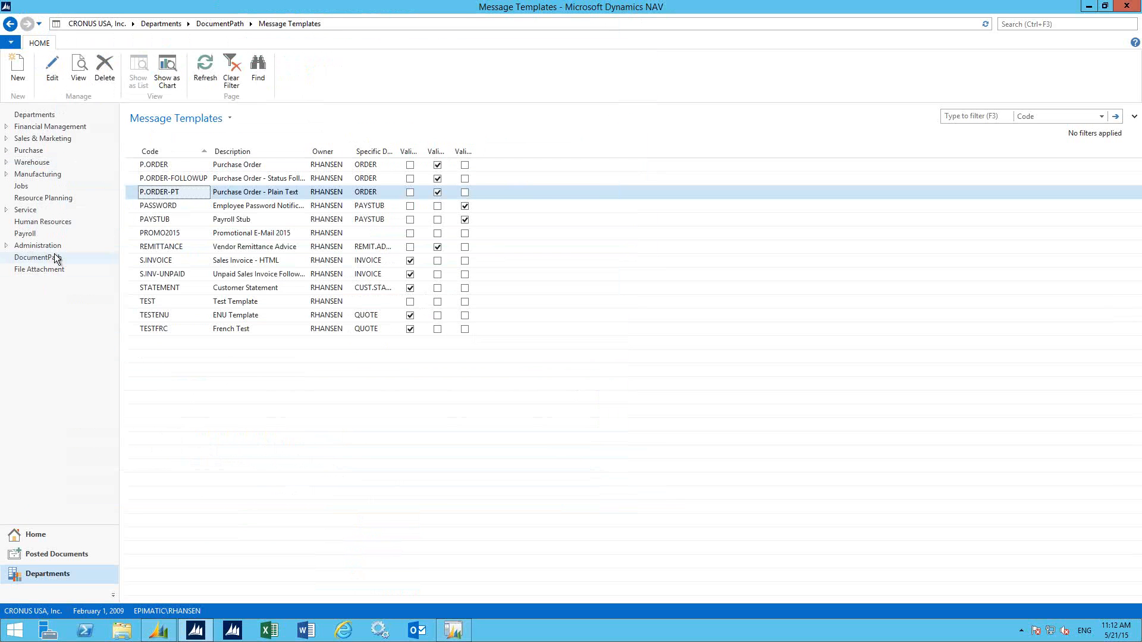
Open the existing signature's card from the DocumentPath signatures, enlarge its window to review the plain text preview, and close it
click(55, 253)
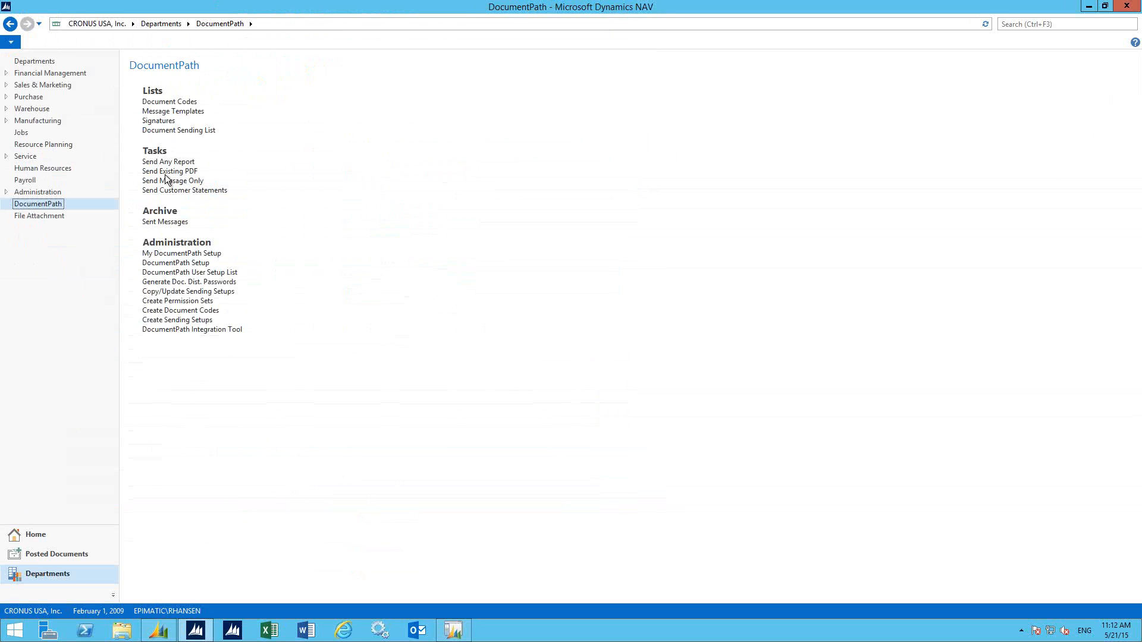
click(157, 120)
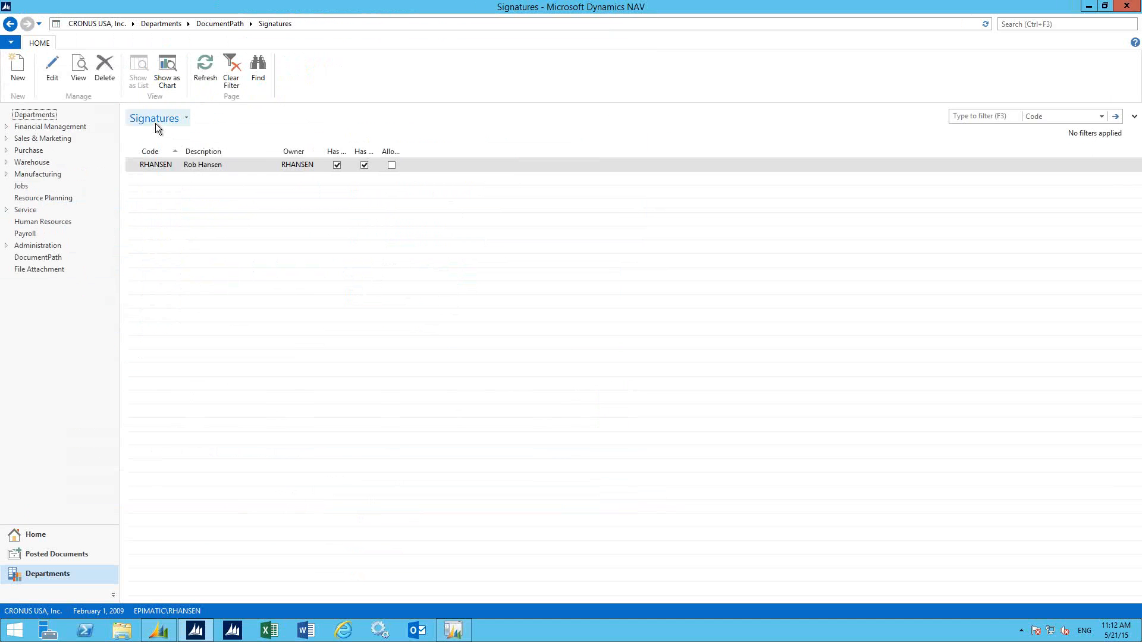
click(55, 76)
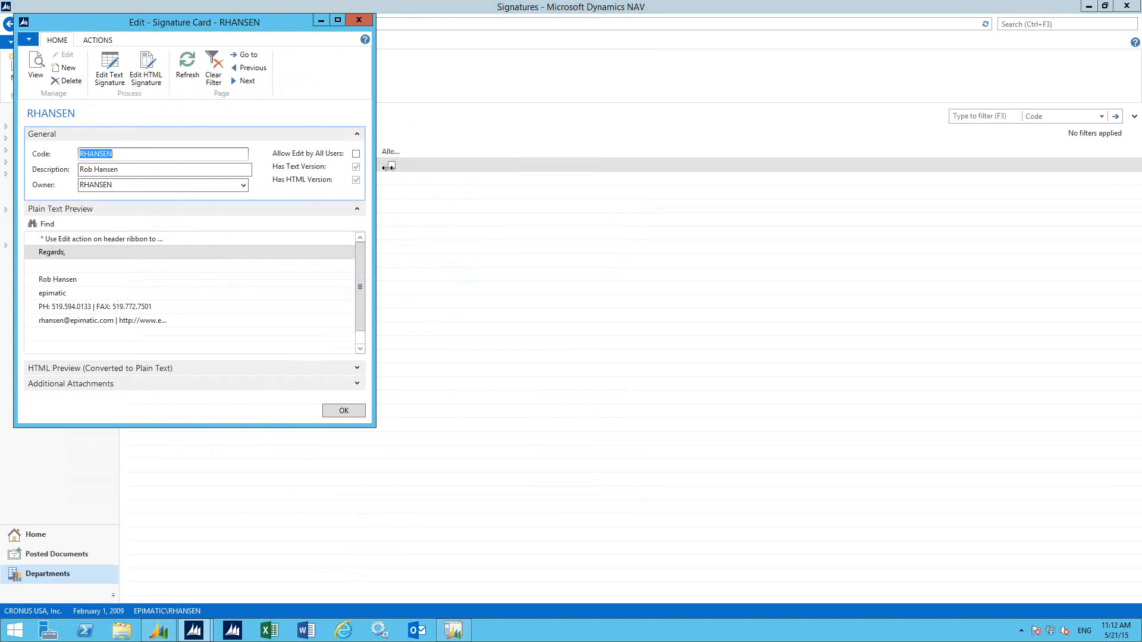
drag(378, 166, 503, 186)
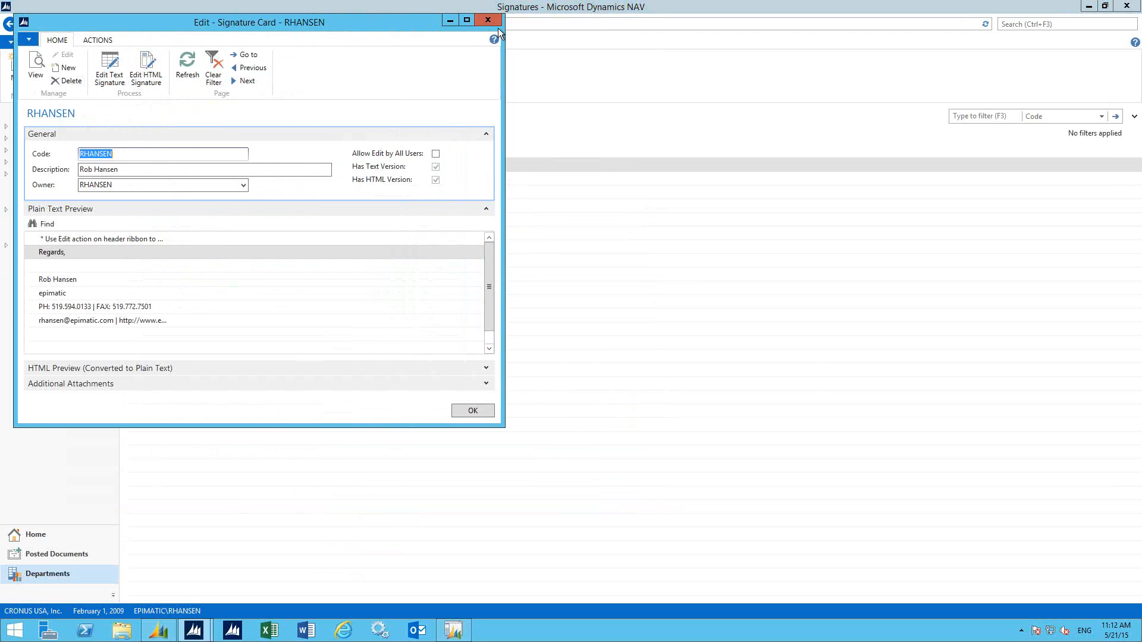
drag(421, 20, 734, 78)
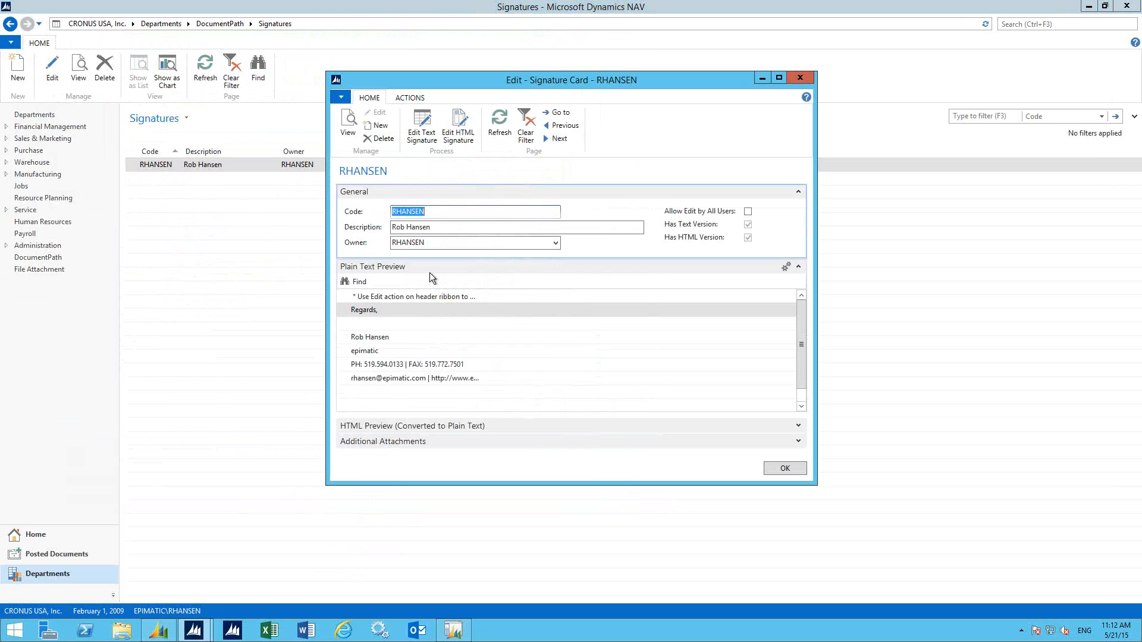
click(800, 79)
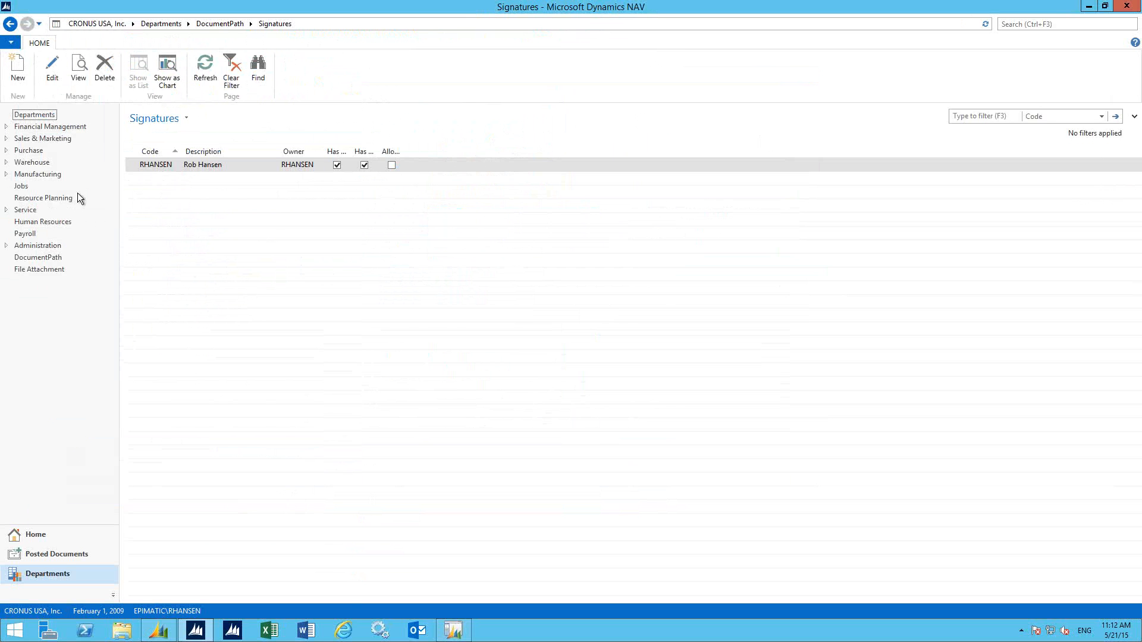
Open the STATEMENT message template for editing and review its sender overrides and email method choices
click(40, 258)
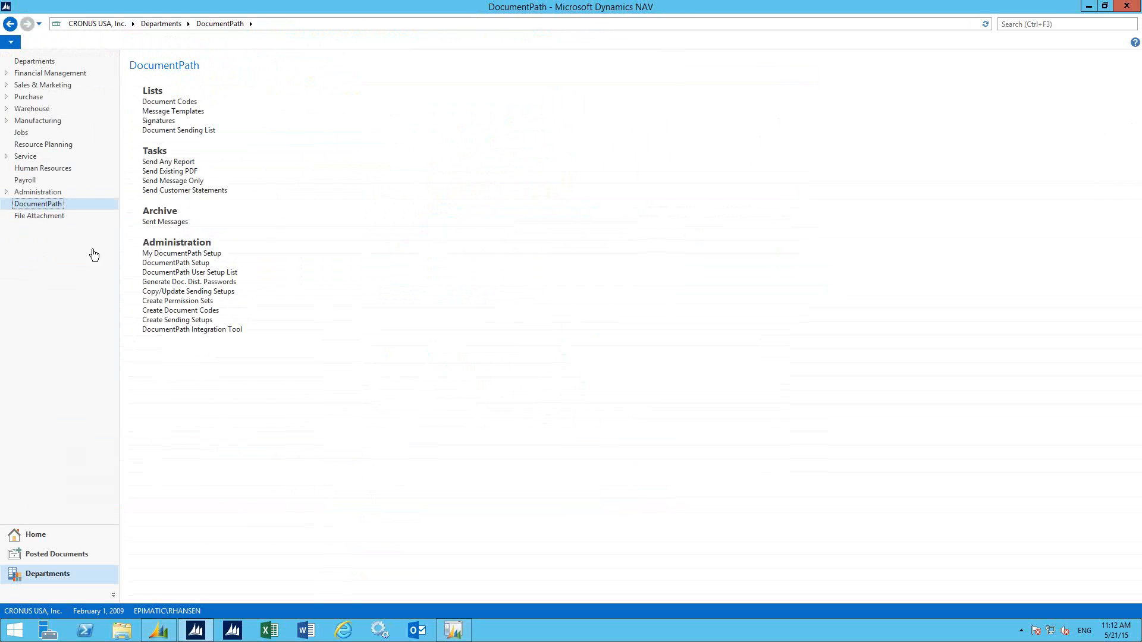
click(174, 112)
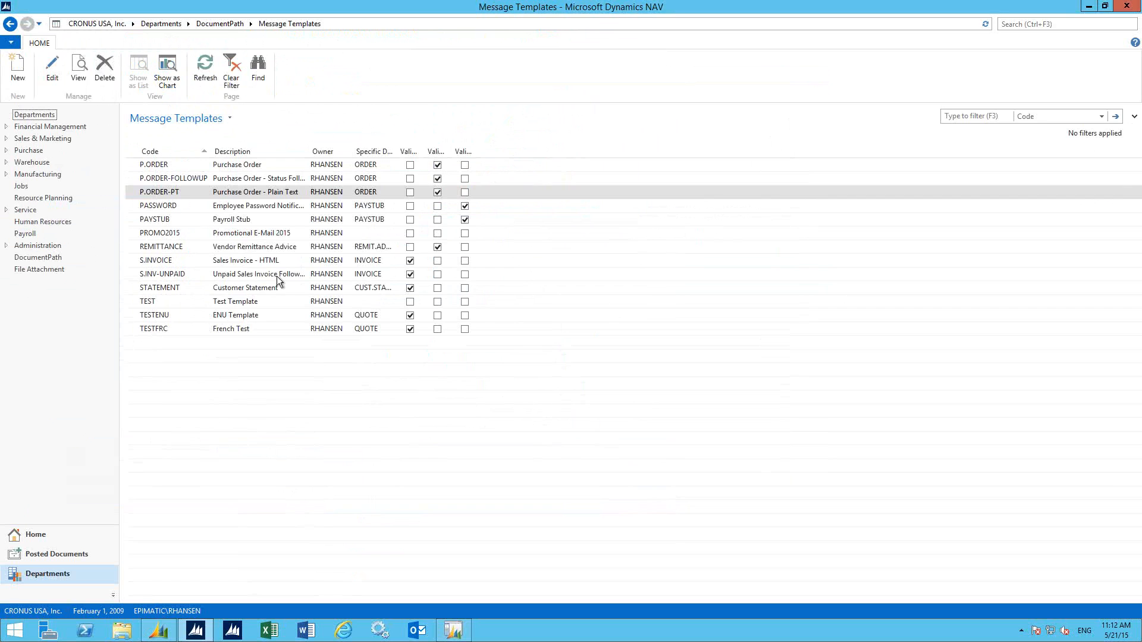
click(236, 291)
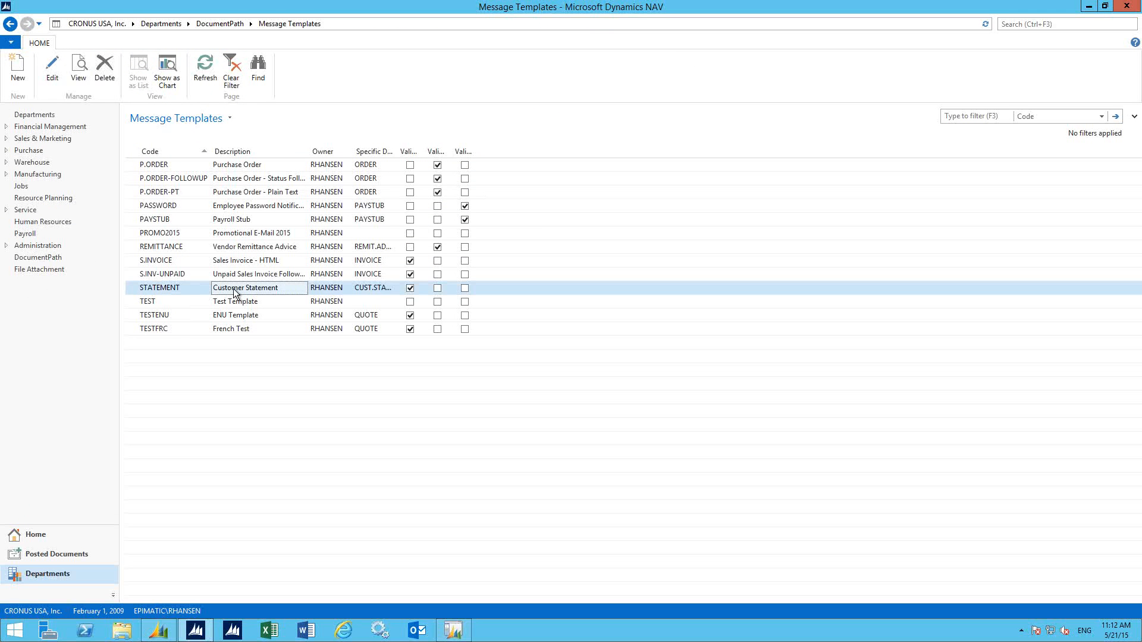
click(47, 74)
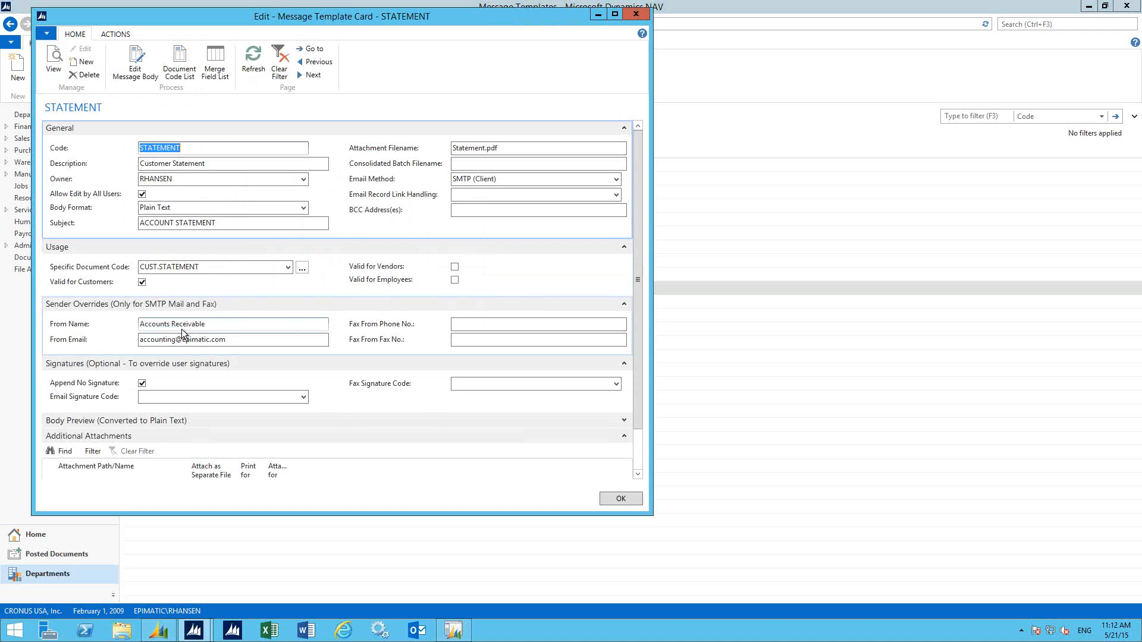
click(616, 179)
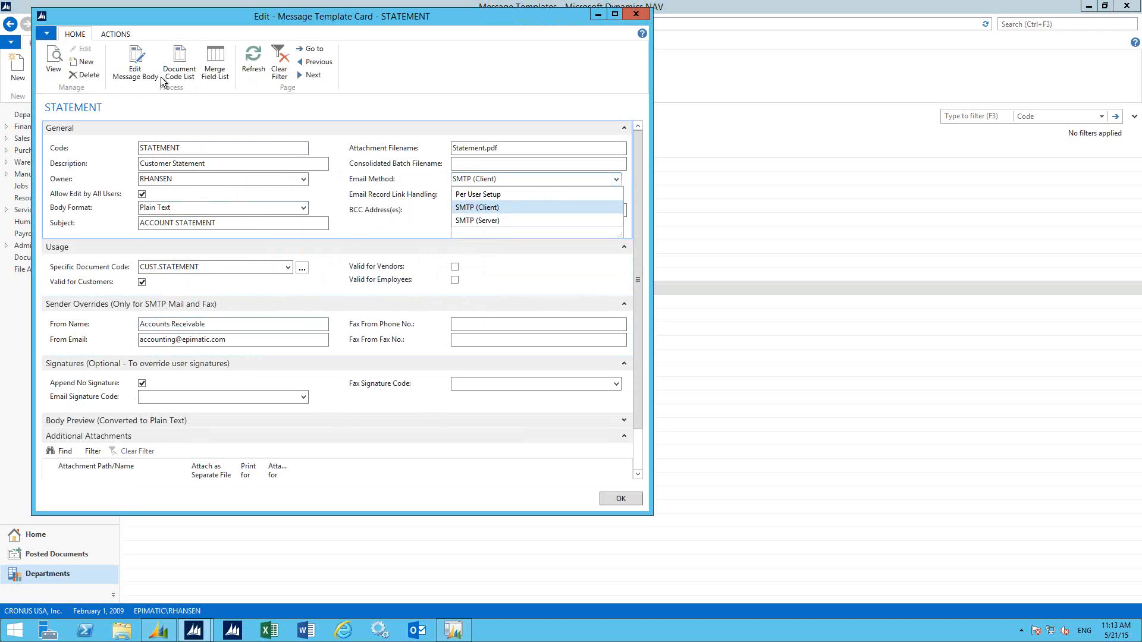
Open the STATEMENT template's message body without the Merge Field List, review its text and merge codes, and close the body and card
click(140, 74)
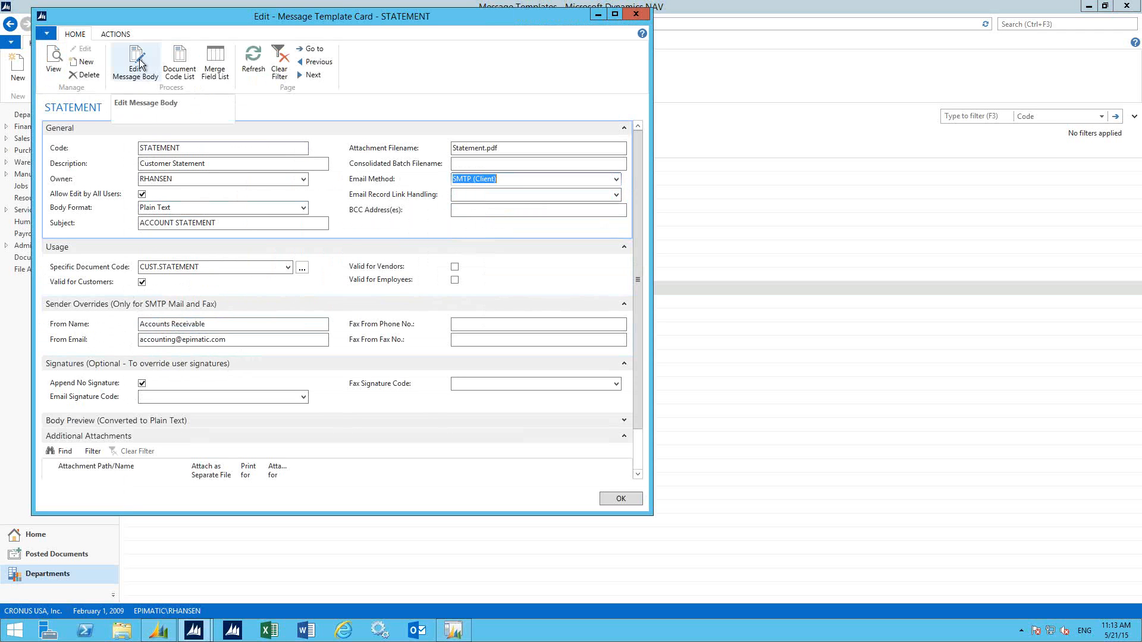
click(141, 59)
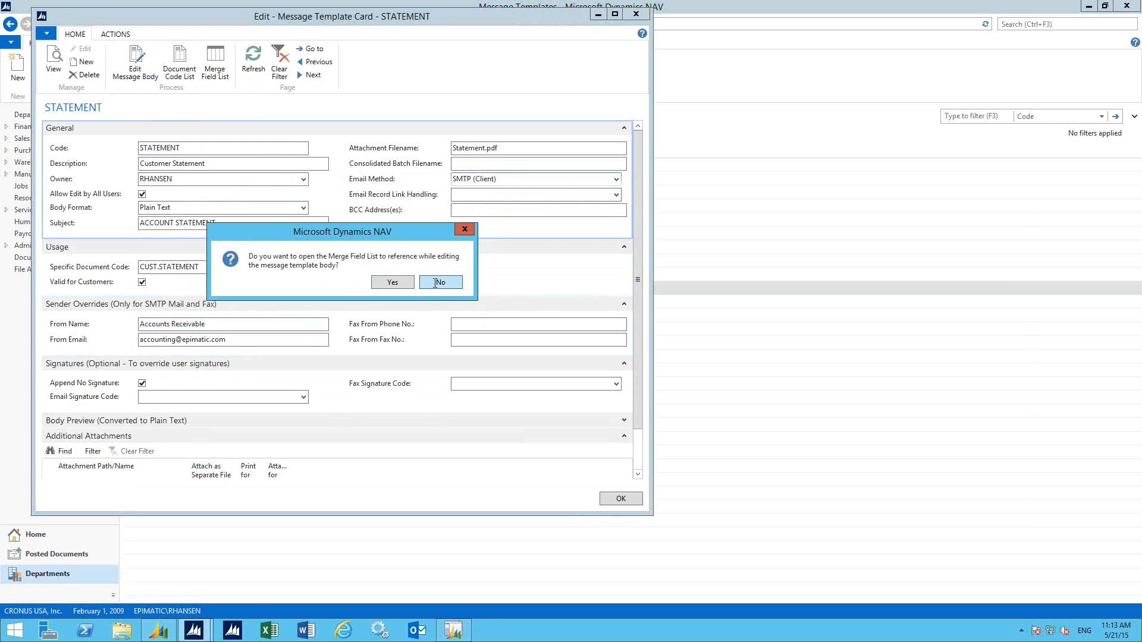
click(436, 283)
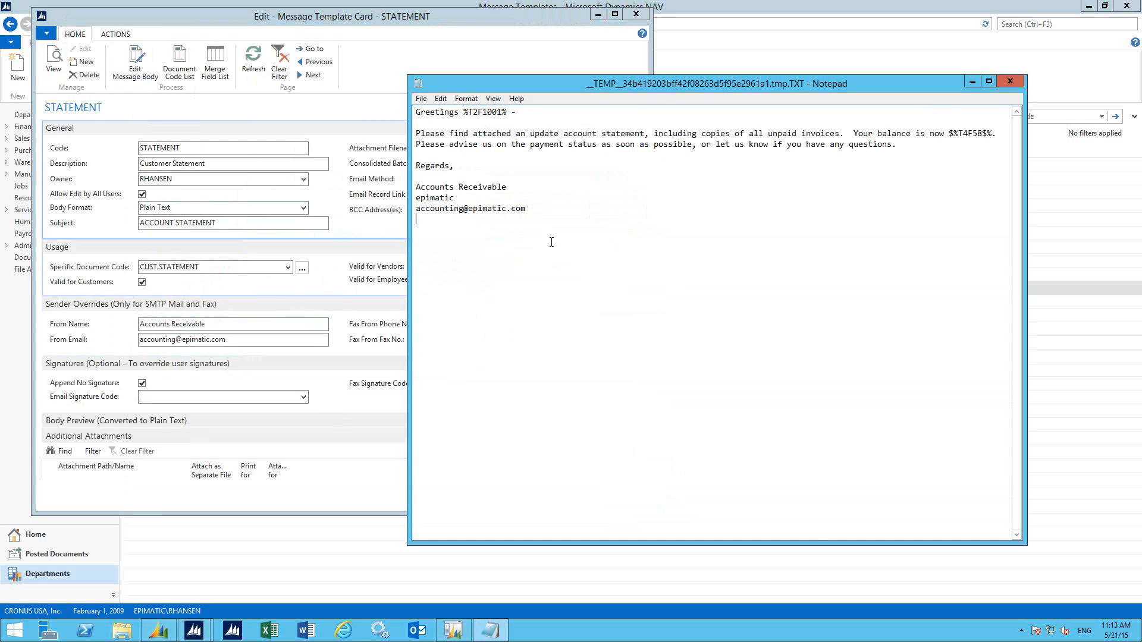
drag(551, 242, 394, 102)
click(611, 226)
click(1001, 82)
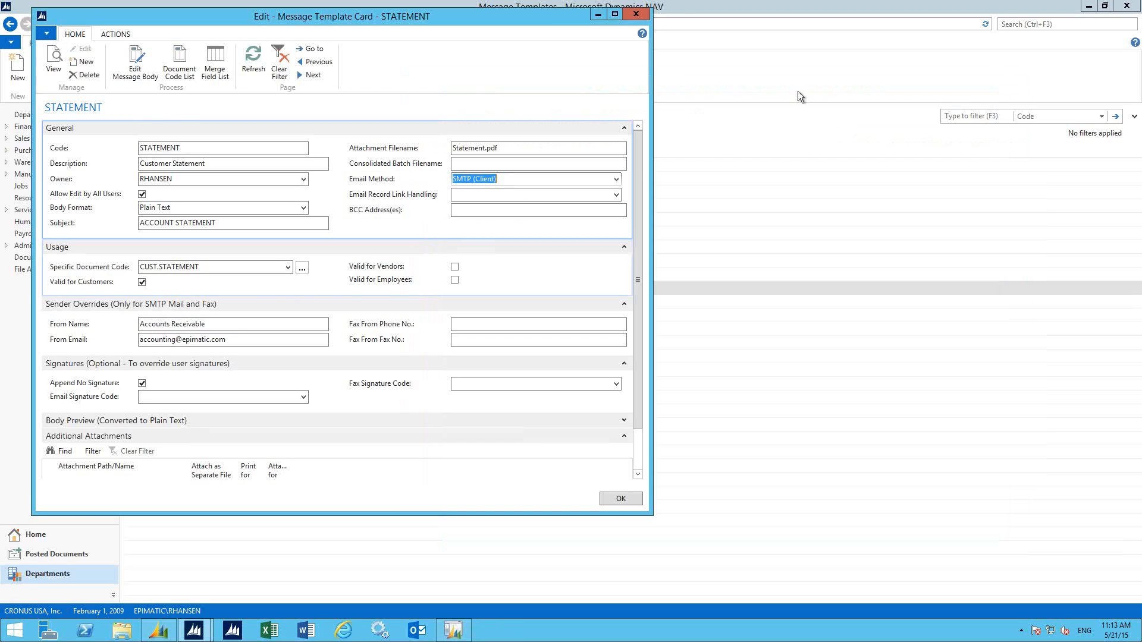
click(636, 14)
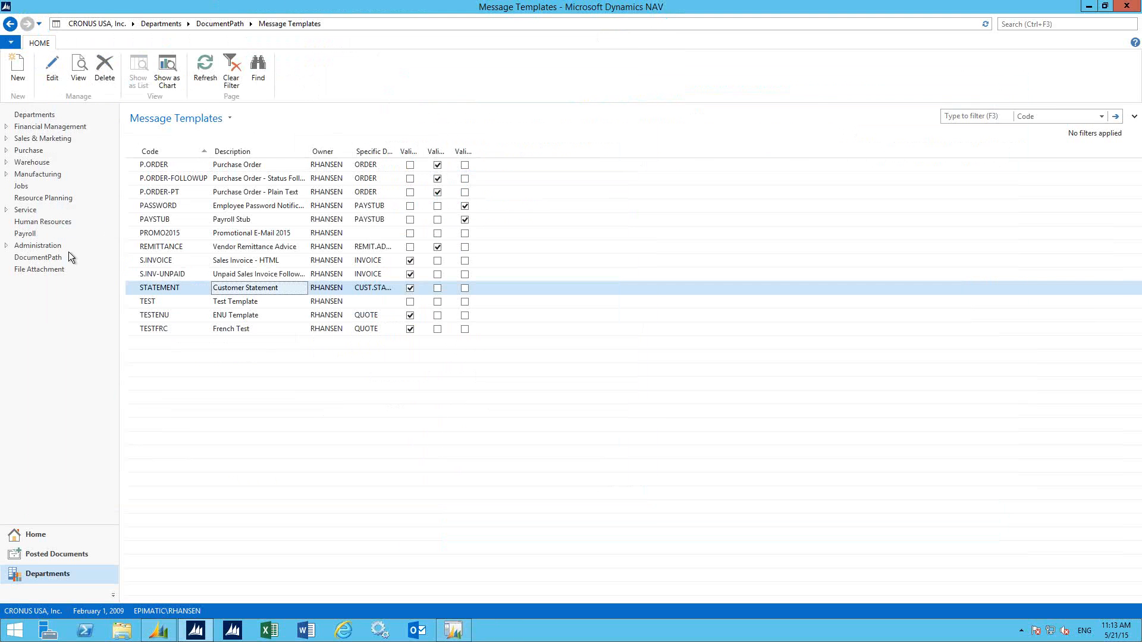
Open The Cannon Group PLC's customer card from Order Processing for editing, maximize it, and widen the Document Code column under Document Sending
click(52, 258)
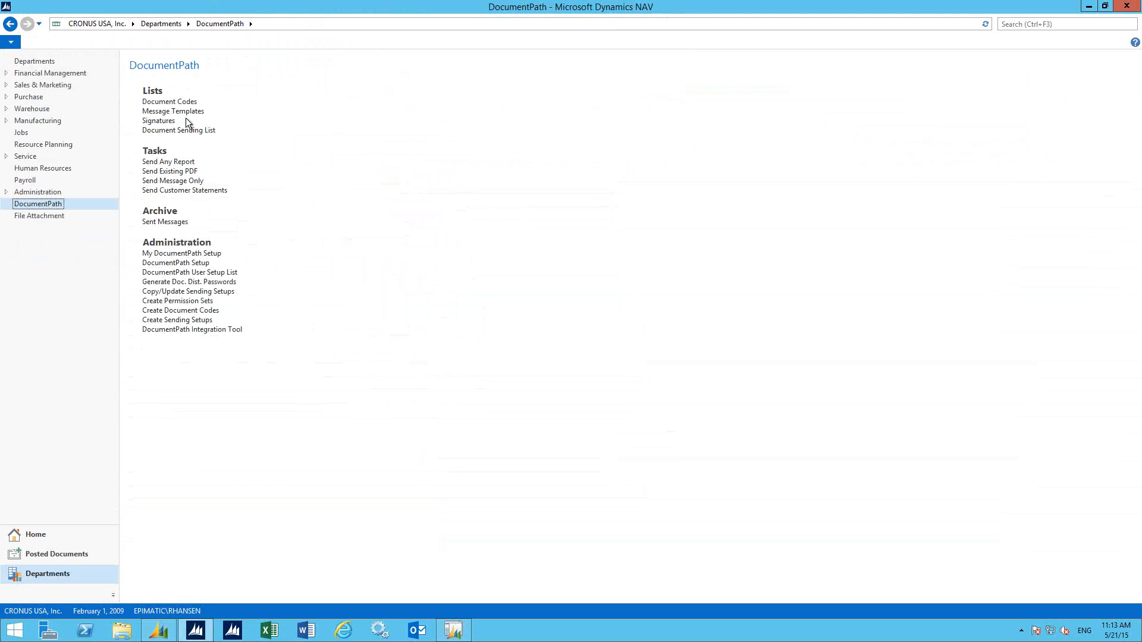
click(62, 86)
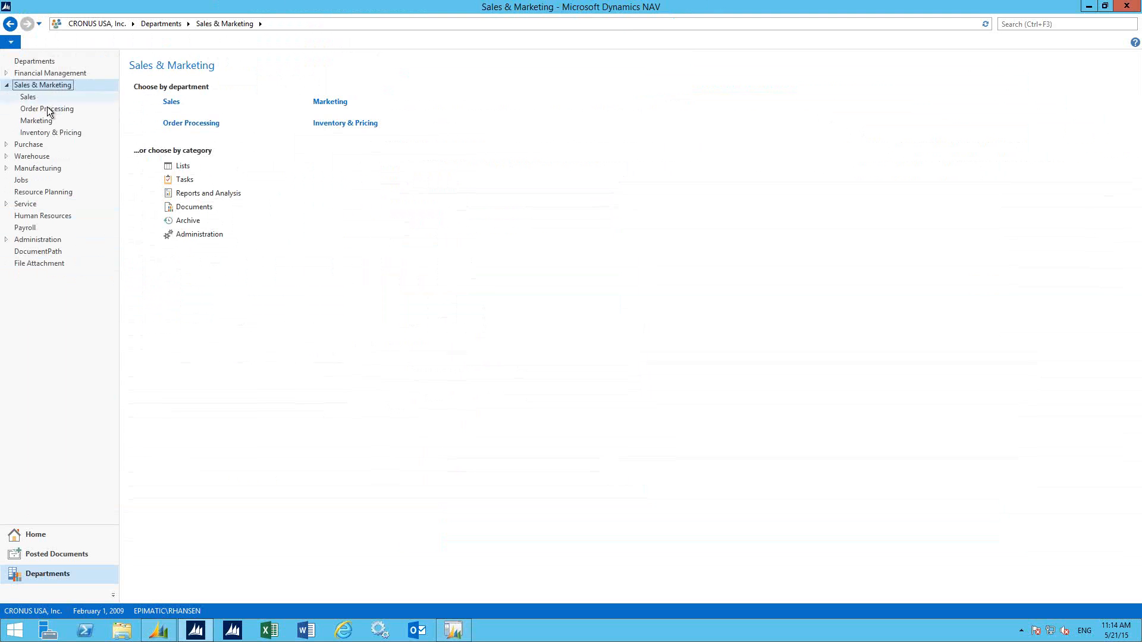
click(48, 110)
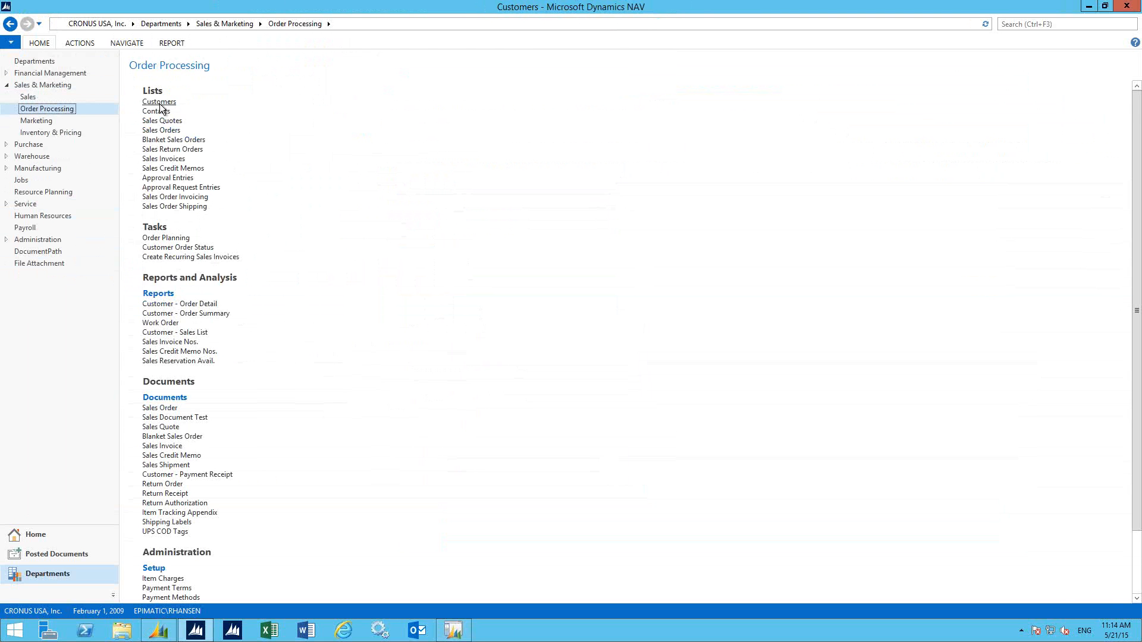
click(159, 103)
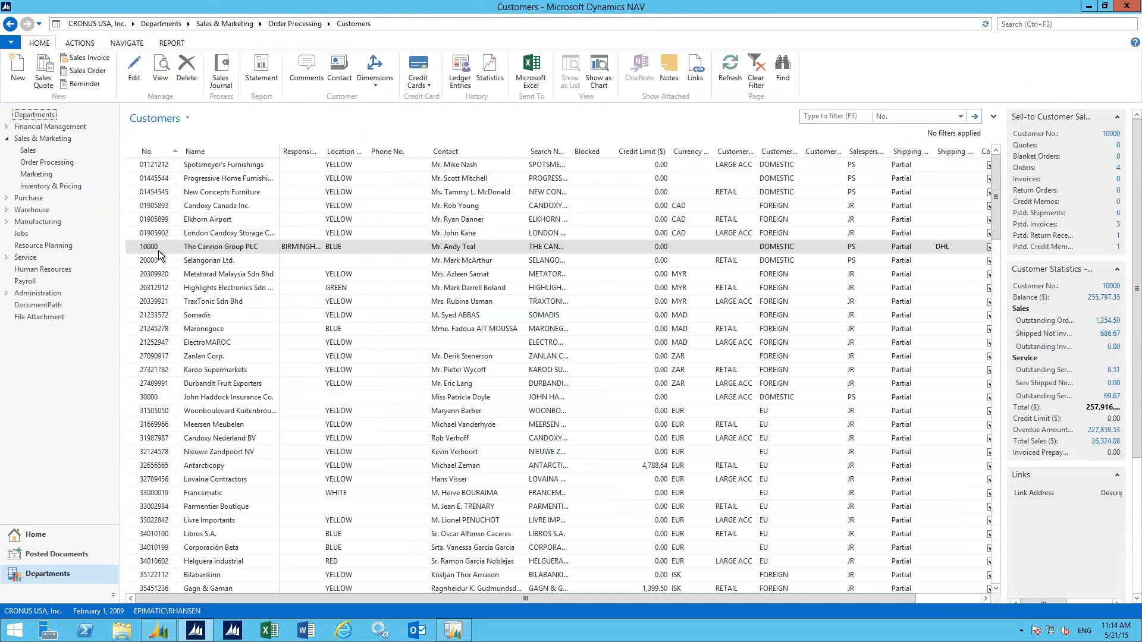
click(139, 63)
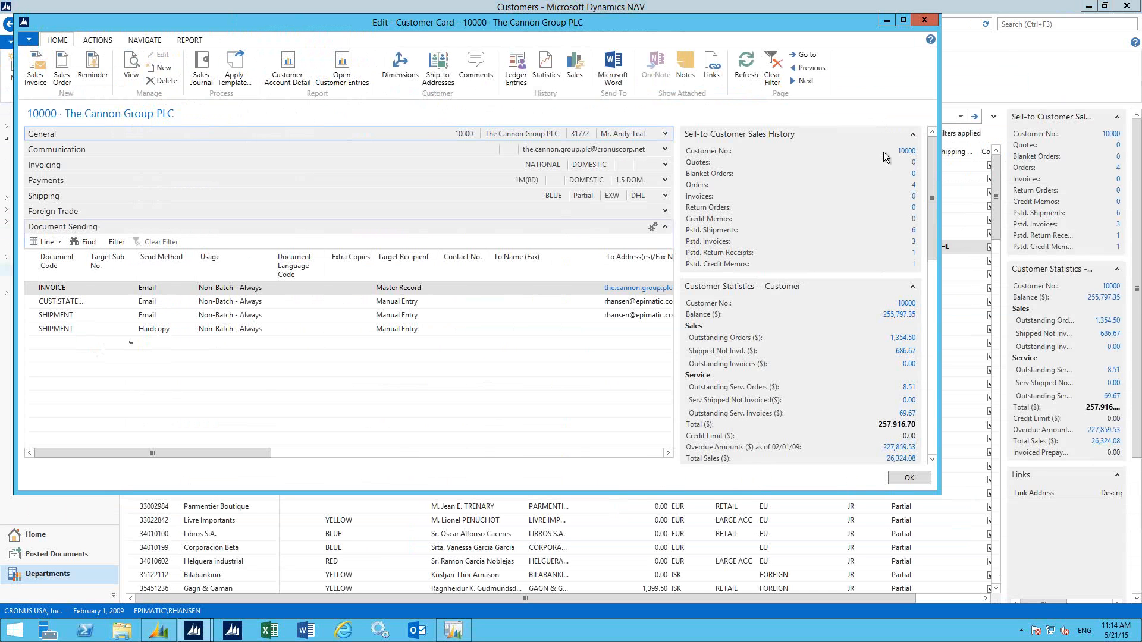
click(904, 22)
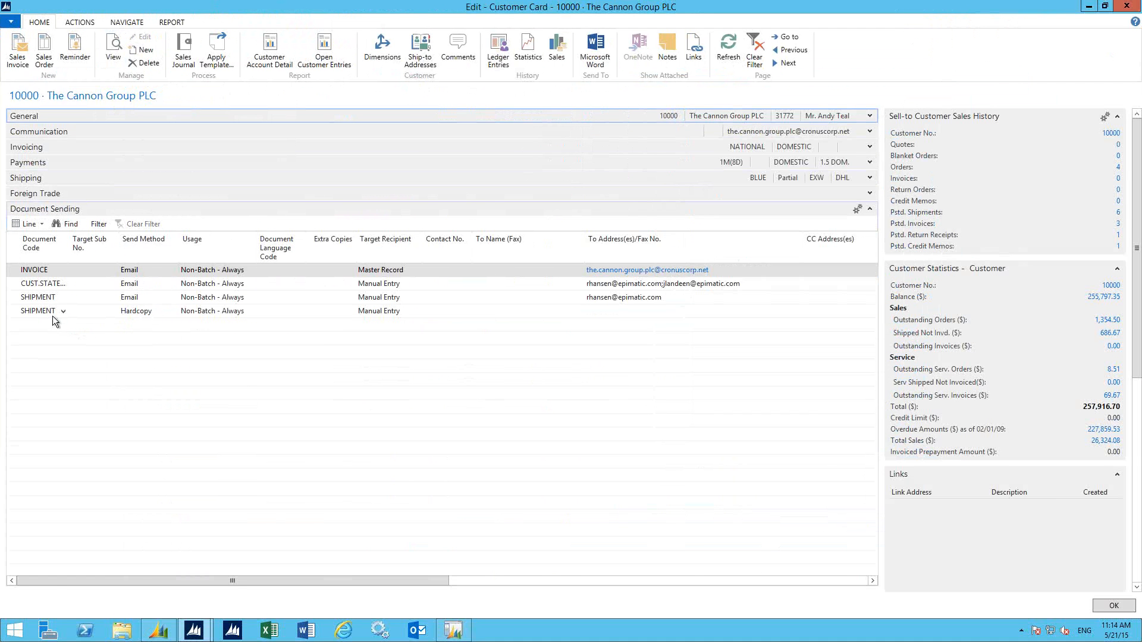
drag(66, 249, 110, 249)
Review the INVOICE line's send method and available usage choices in Document Sending
click(46, 270)
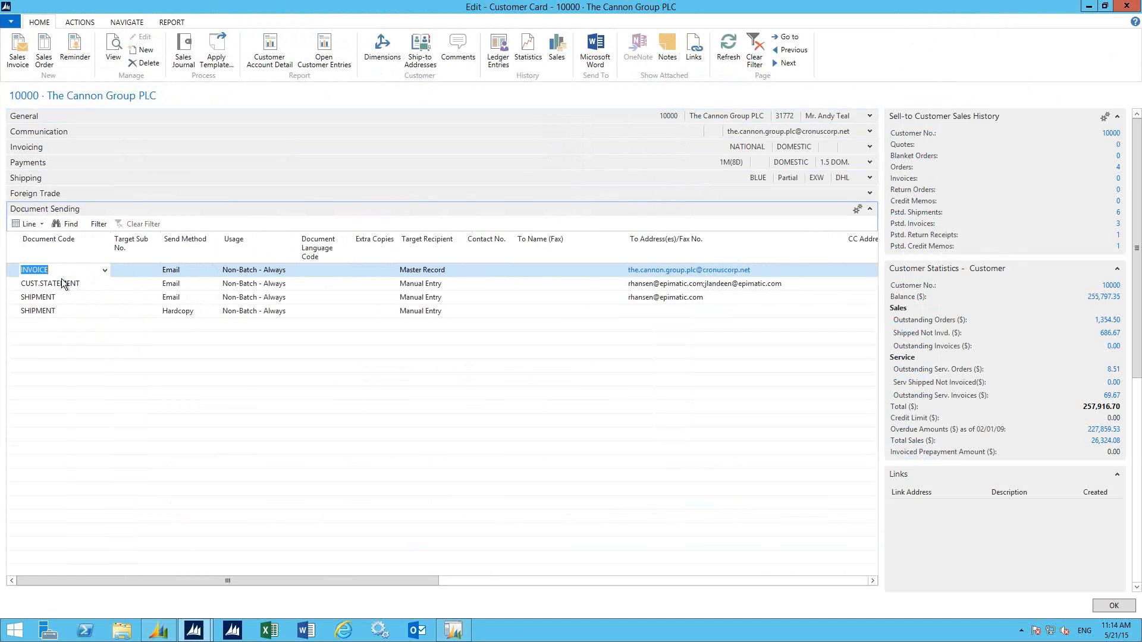
click(184, 276)
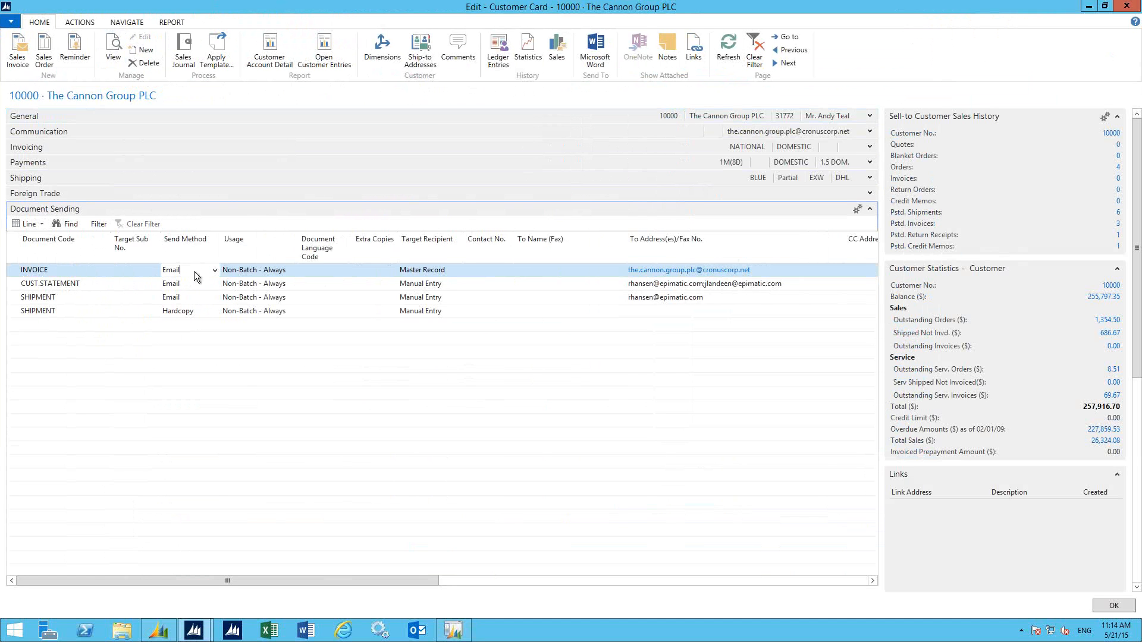
key(Tab)
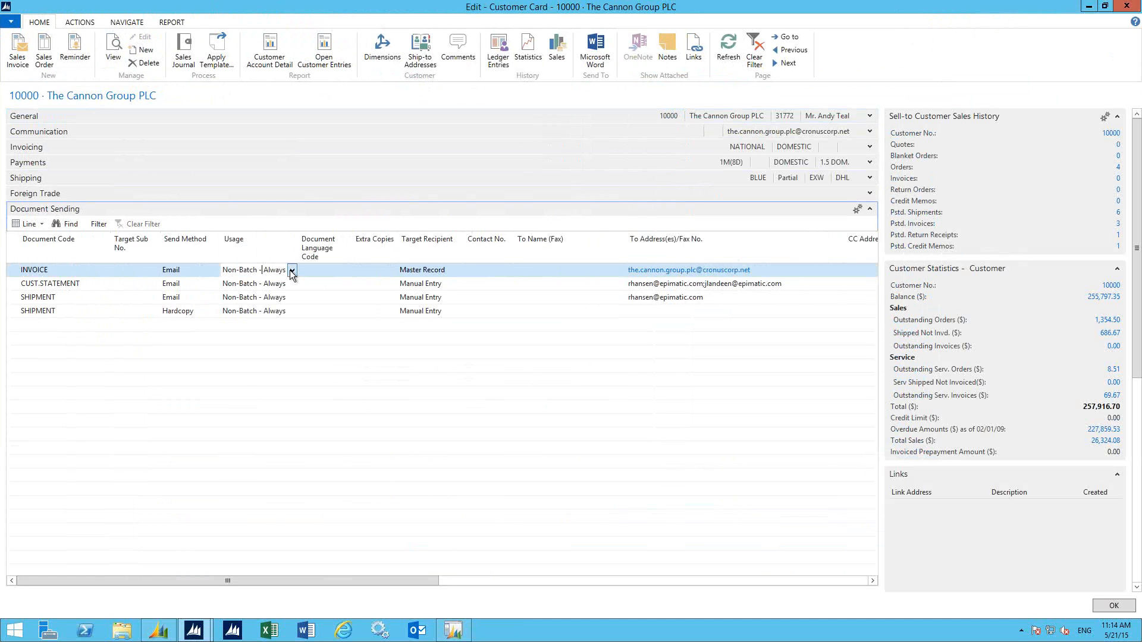
click(292, 271)
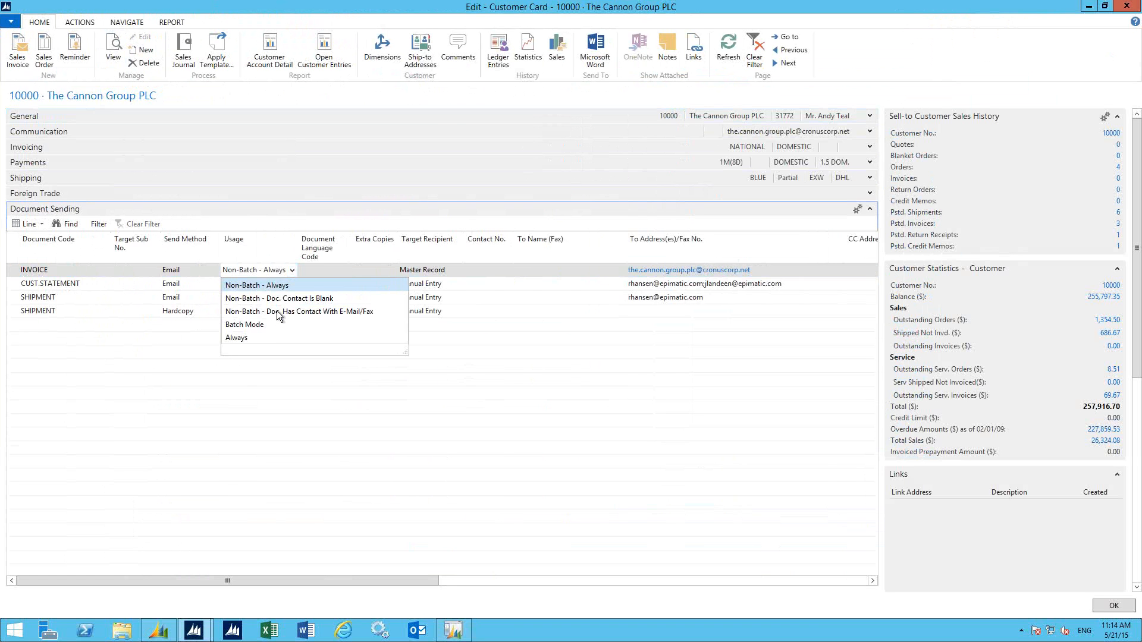
click(478, 266)
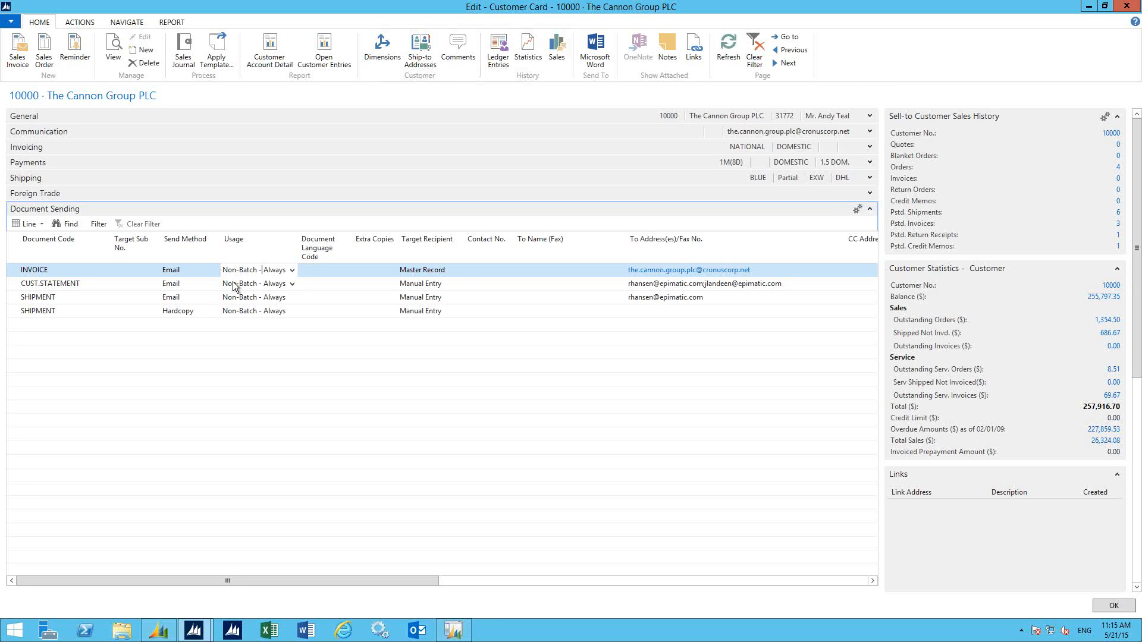
Review the INVOICE line's target recipient choices and its recipient address without changing them
click(455, 272)
click(458, 270)
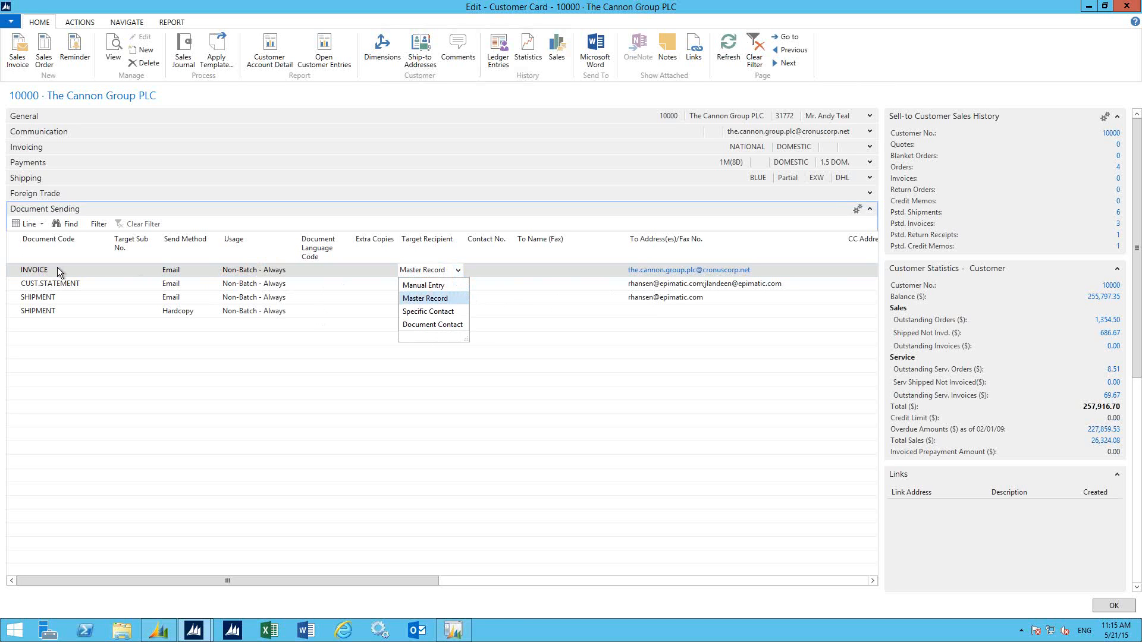
key(Escape)
click(777, 276)
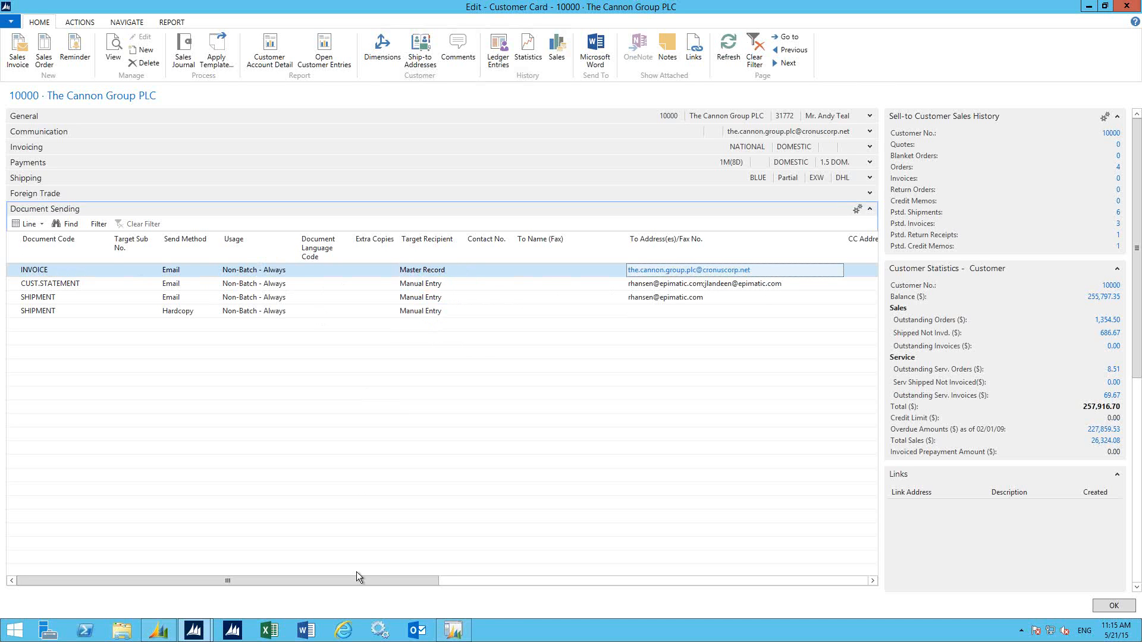
Examine the INVOICE line's message template code and First Name/Greeting value
click(466, 583)
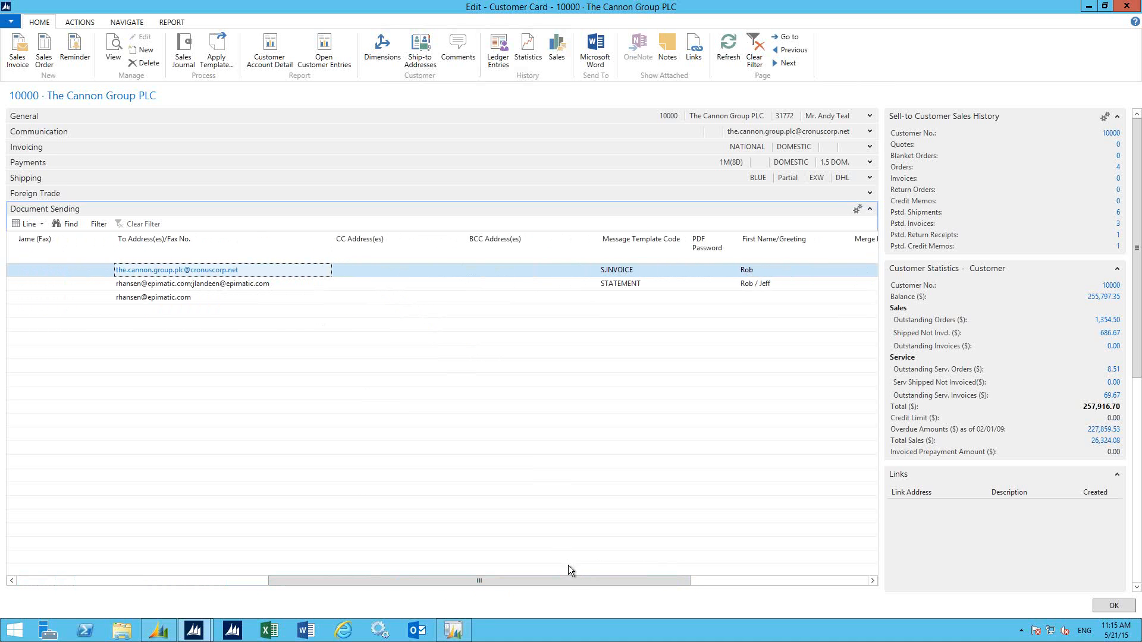
drag(568, 584, 737, 578)
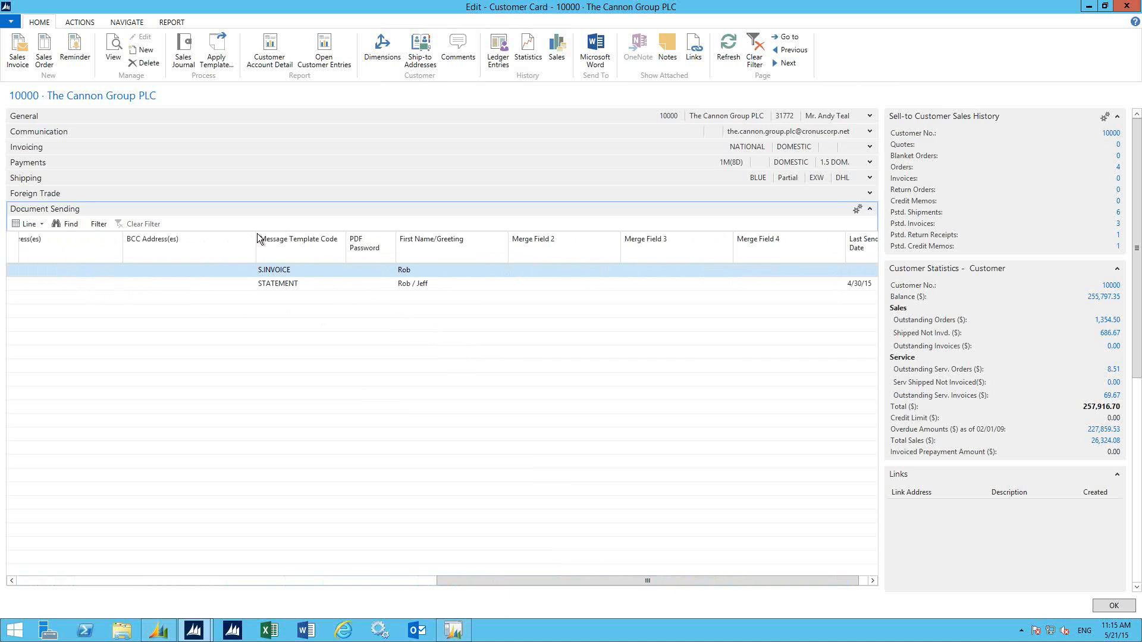
click(297, 269)
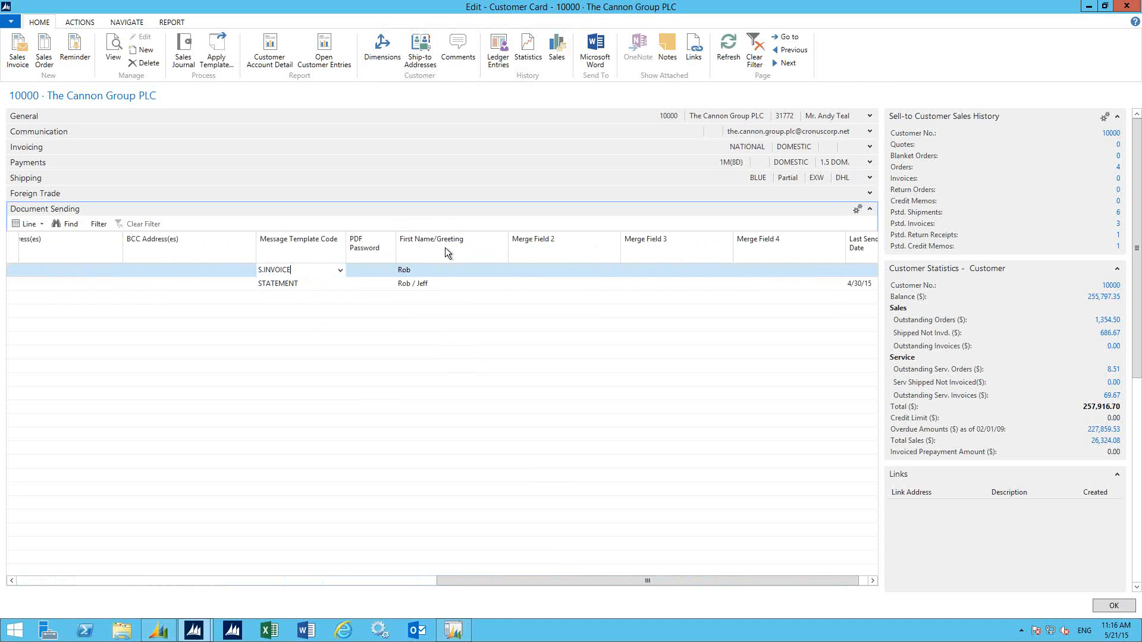
click(419, 271)
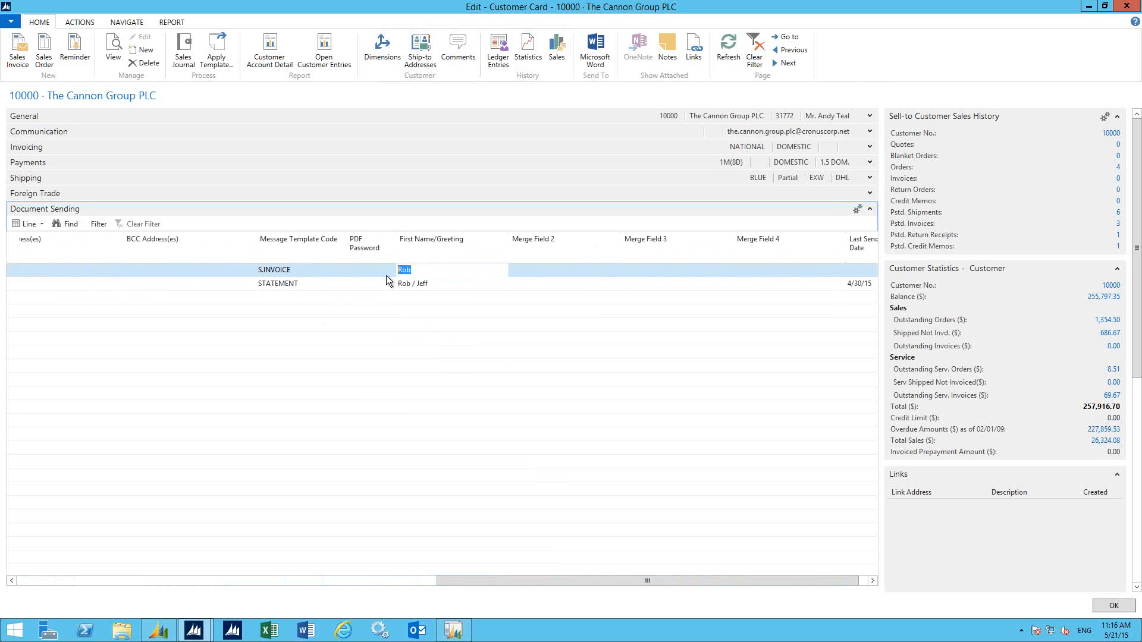
Examine the CUST.STATEMENT line's greeting against its recipient addresses and message template
click(447, 285)
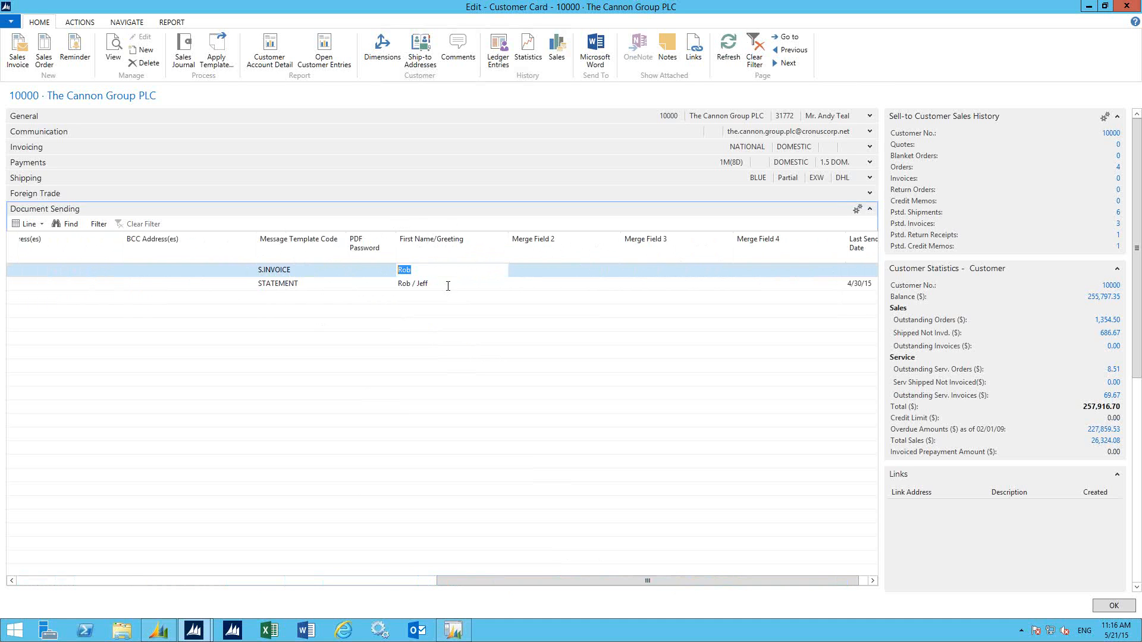
click(355, 581)
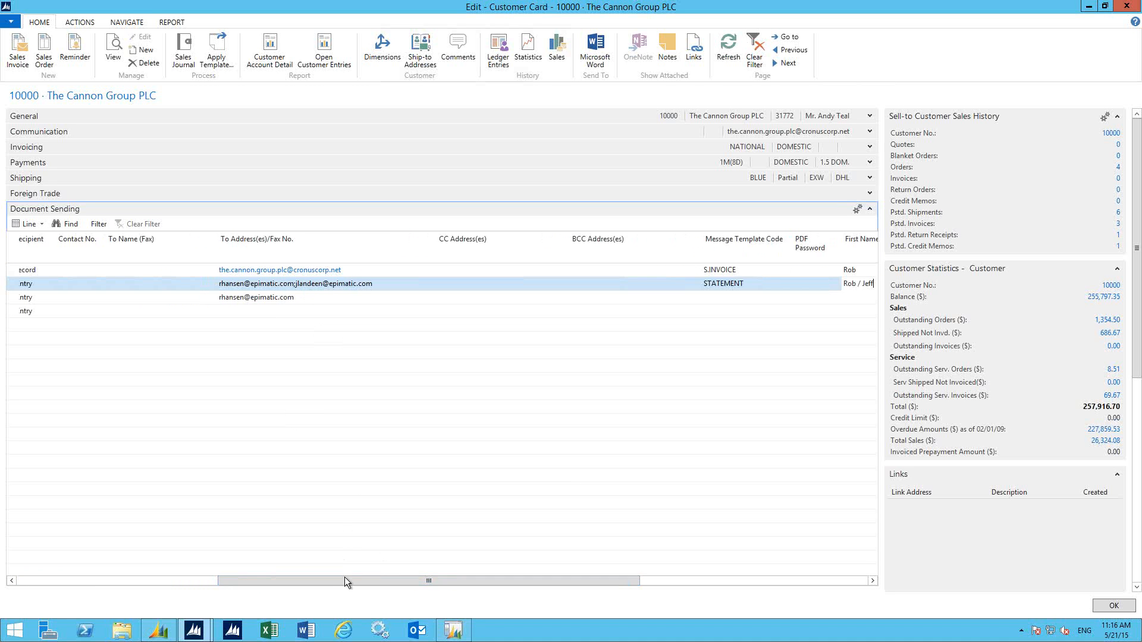
drag(345, 578, 436, 581)
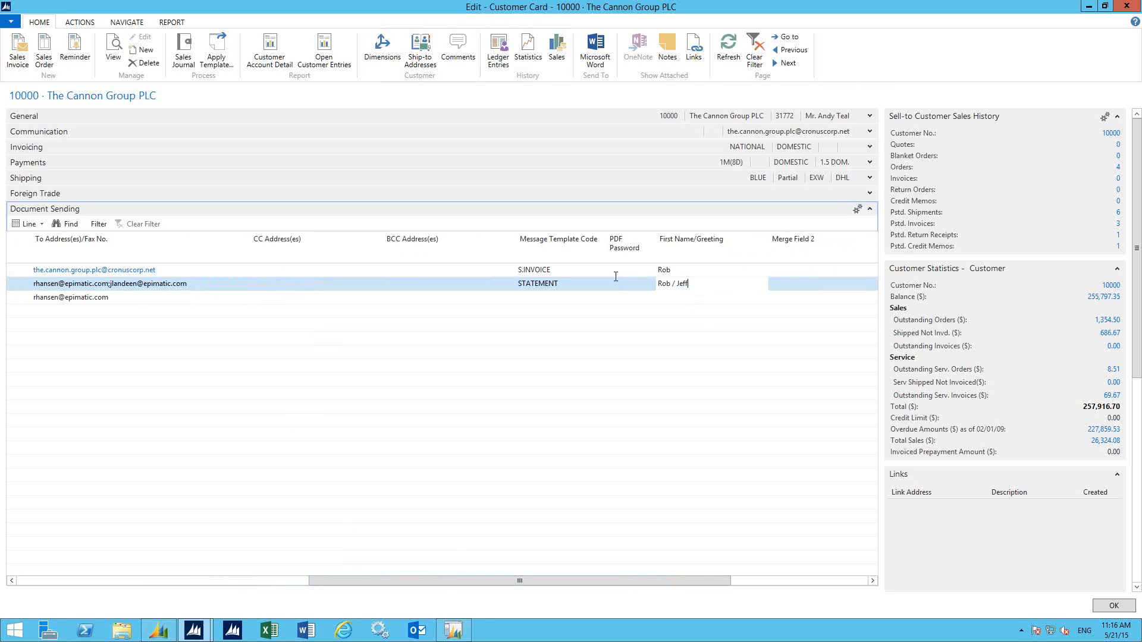
drag(690, 284, 616, 277)
click(705, 282)
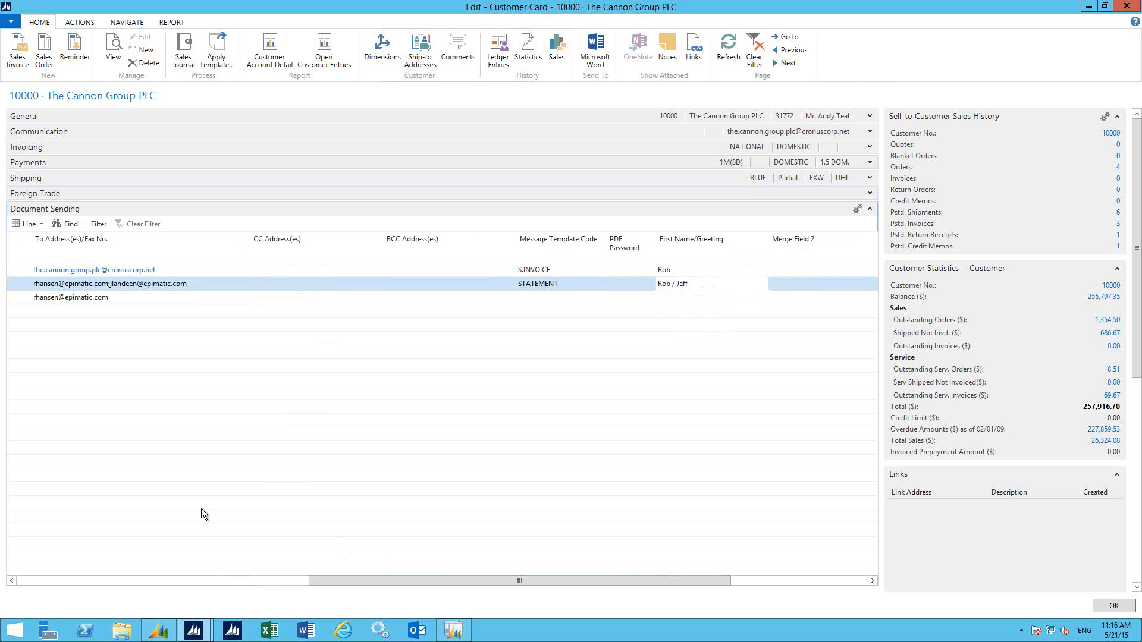
Compare the send methods of the two SHIPMENT lines in Document Sending, and close the customer card
click(47, 583)
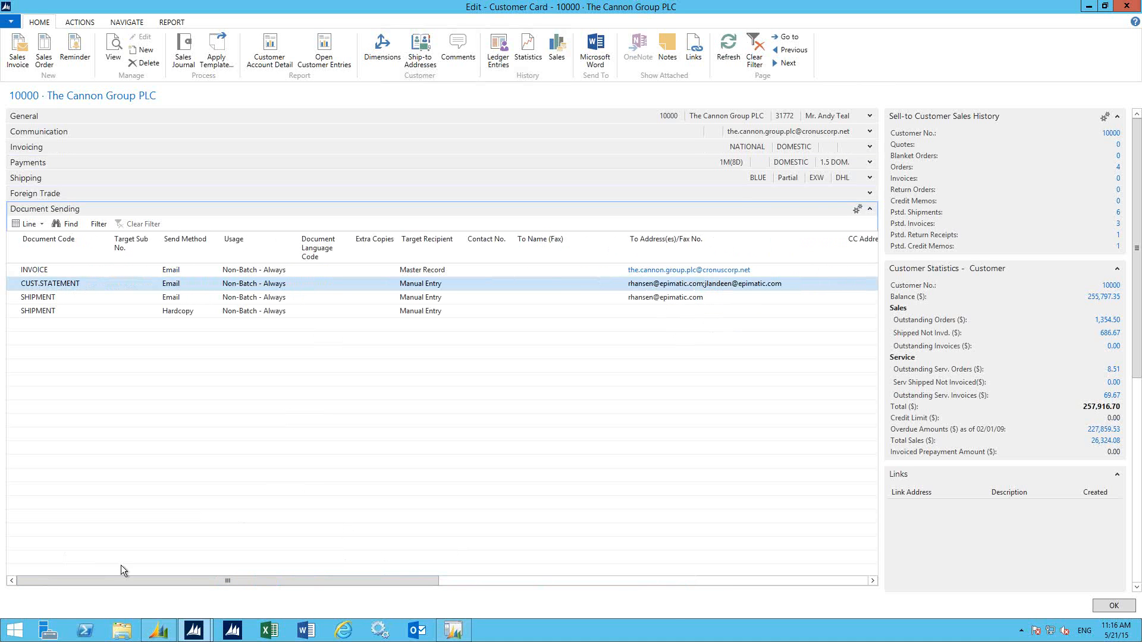
click(66, 301)
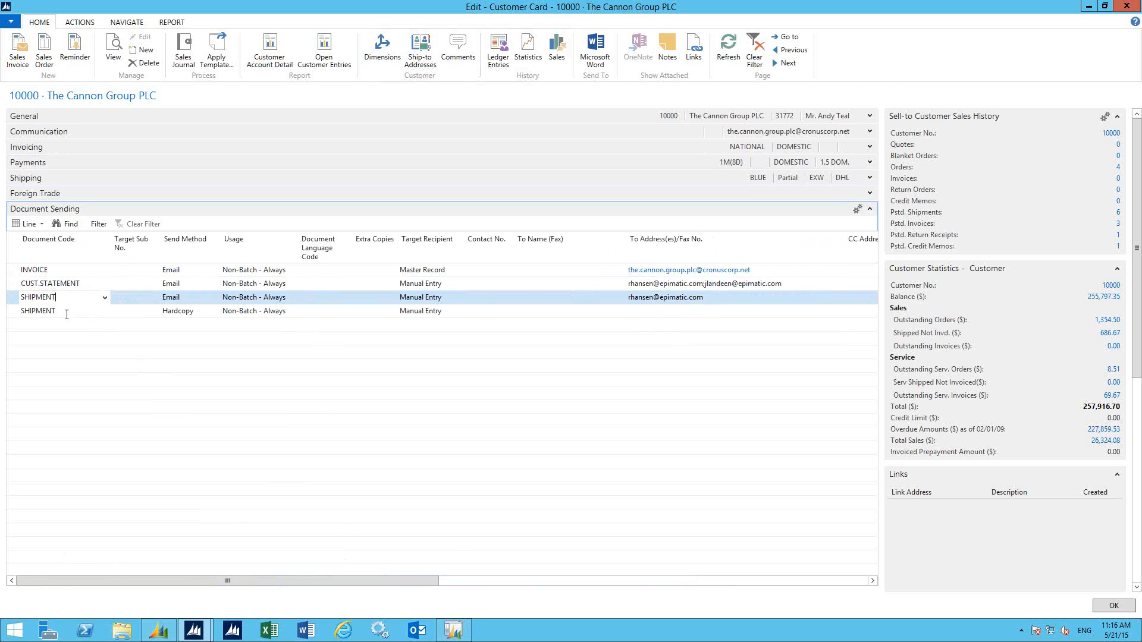
shift+click(13, 316)
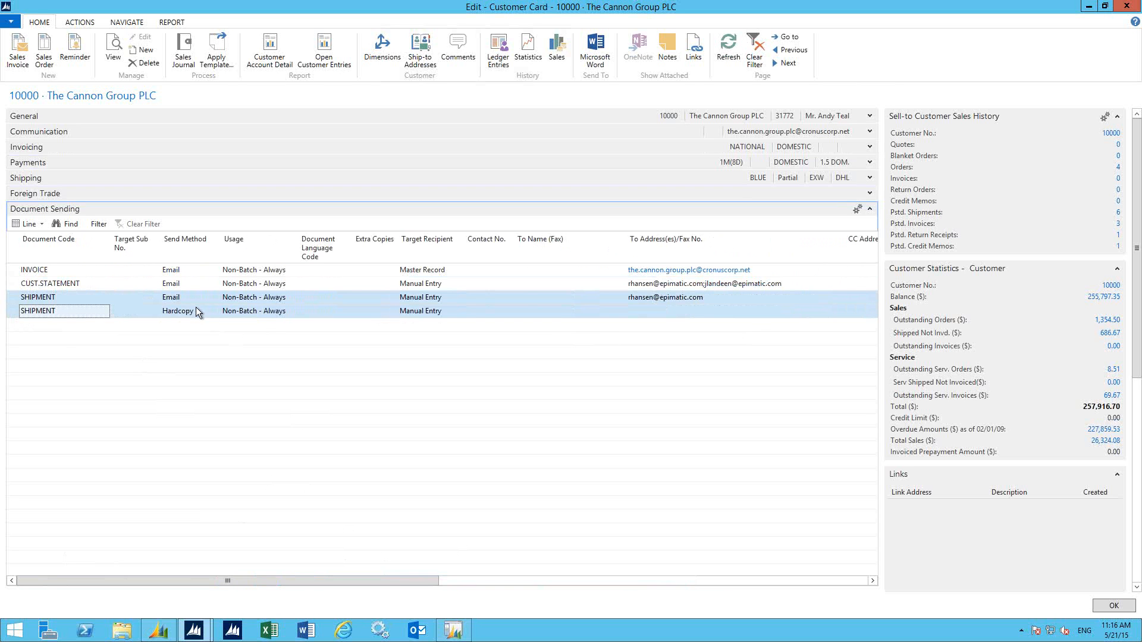
click(179, 298)
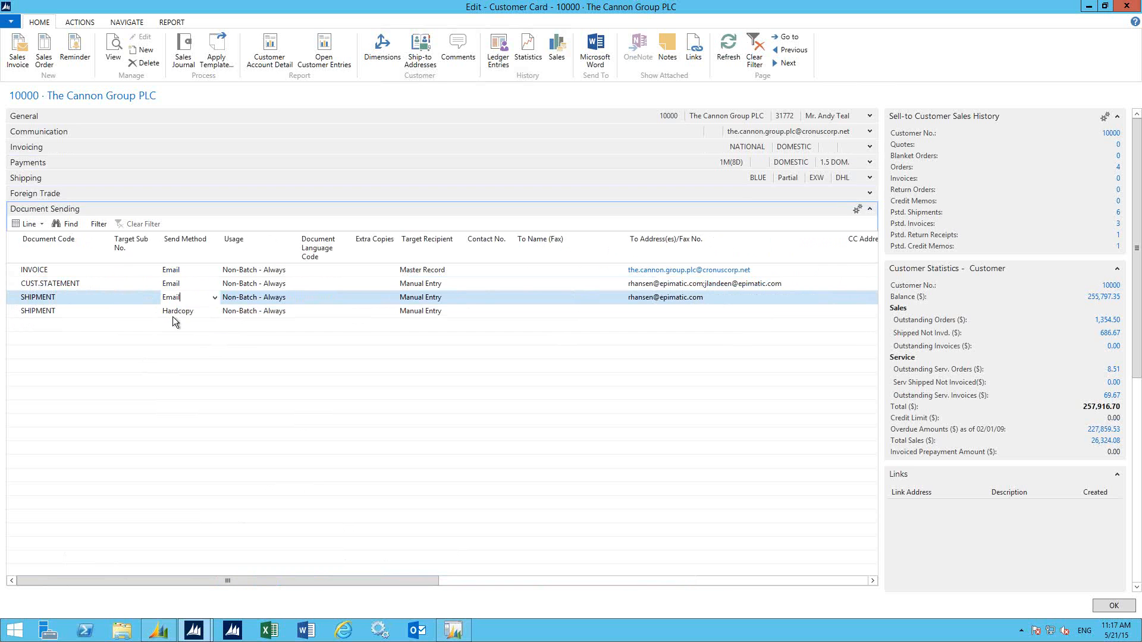
click(201, 316)
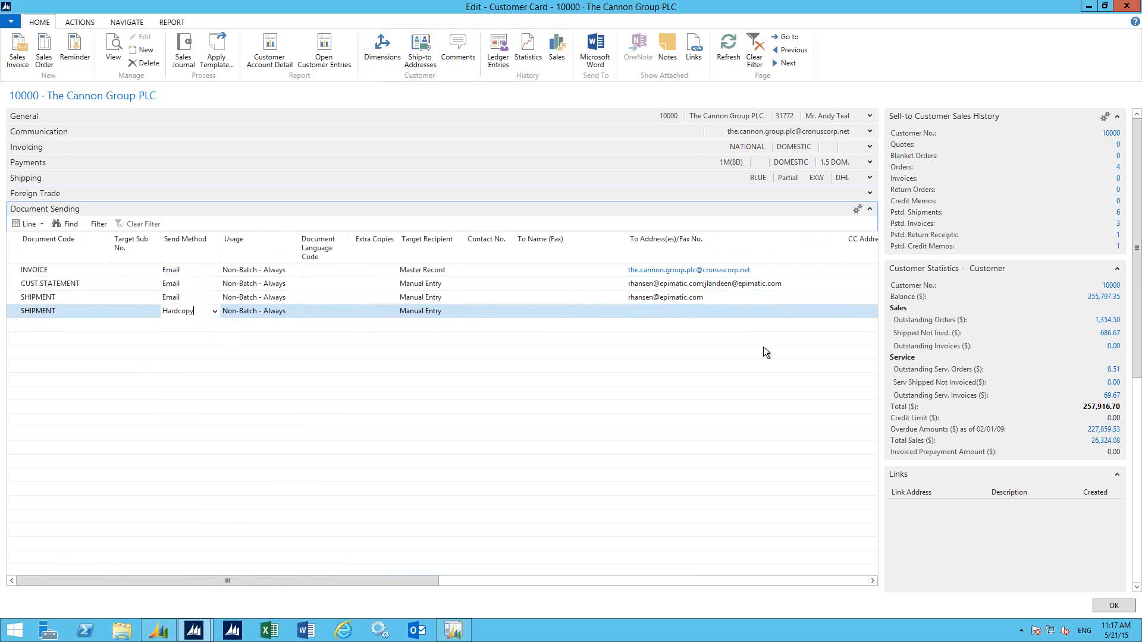
click(1127, 7)
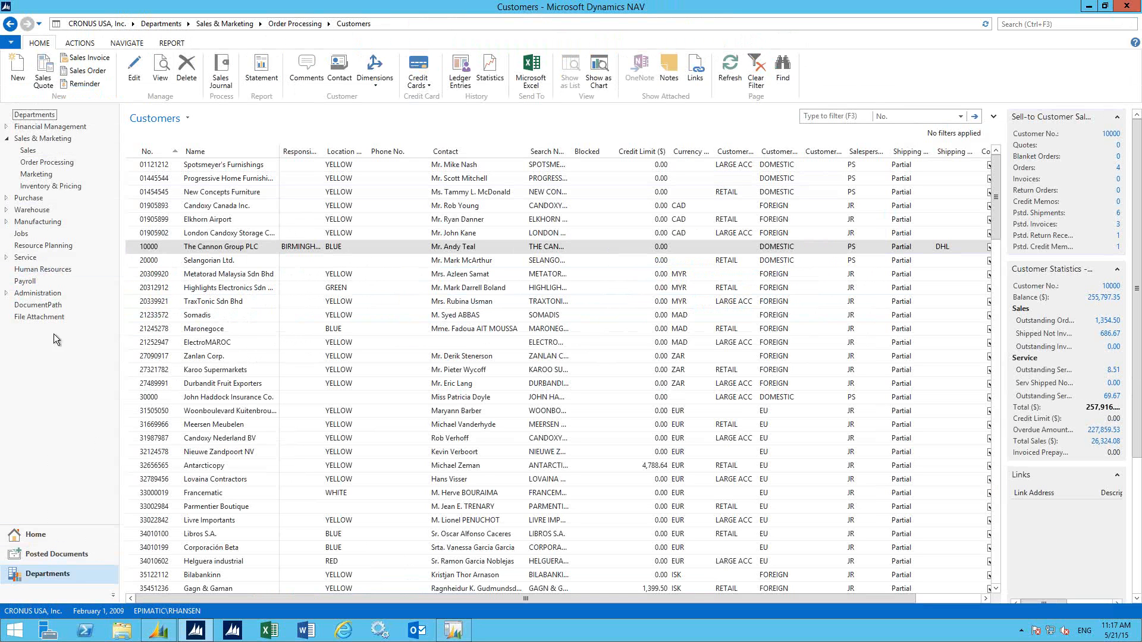
In DocumentPath's Create Sending Setups, try Non-Batch - Always as the customer usage, and cancel without creating any setups
click(49, 306)
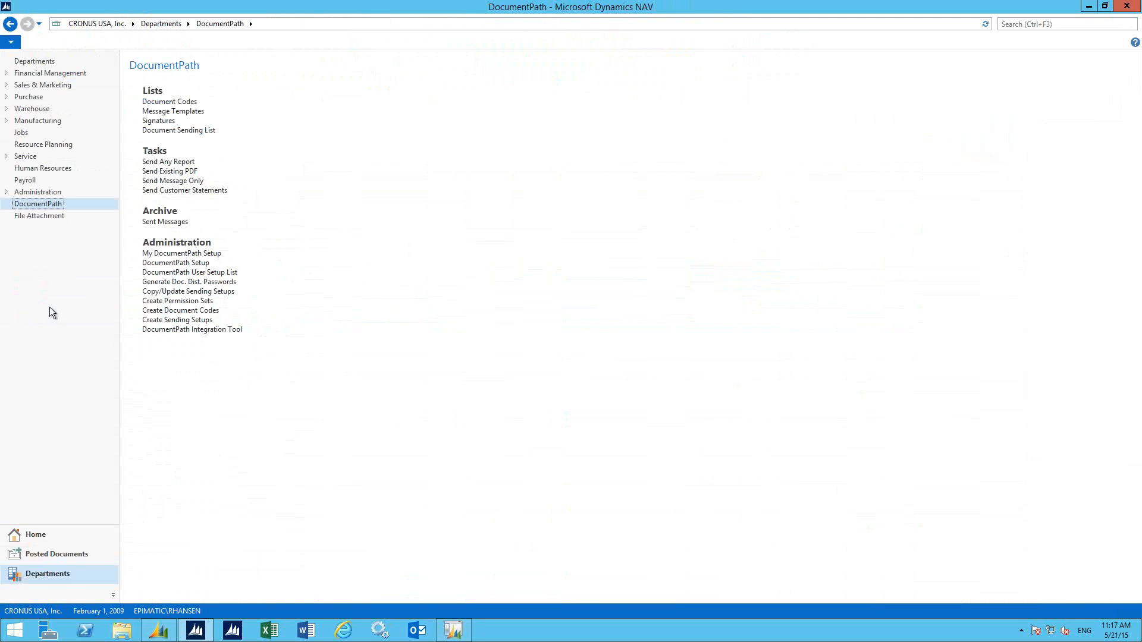
click(172, 322)
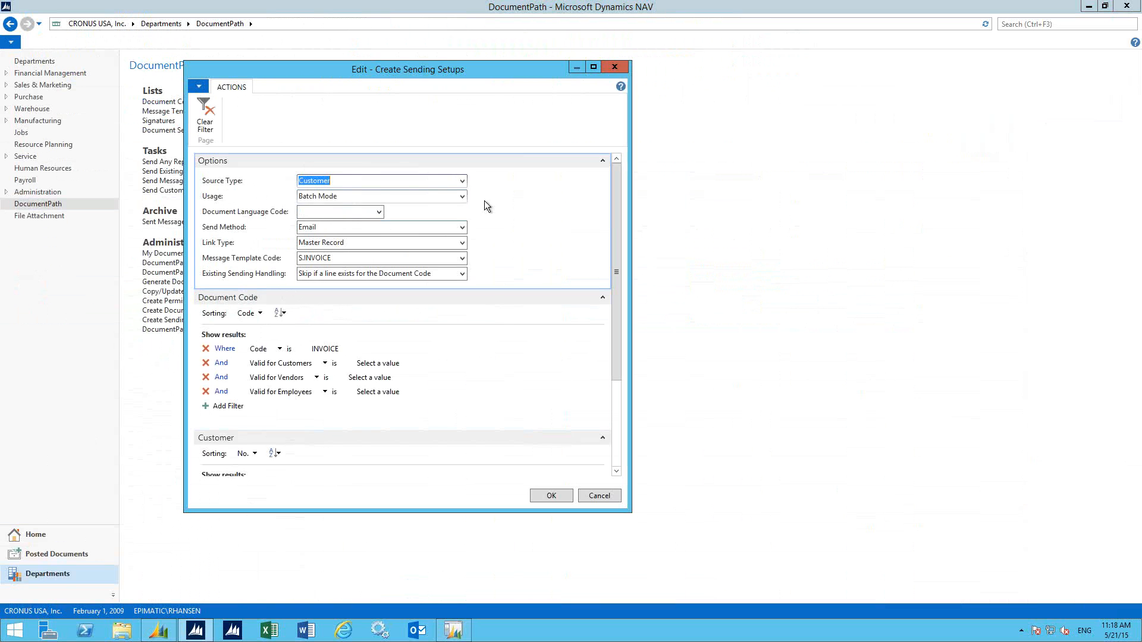
click(462, 196)
click(333, 212)
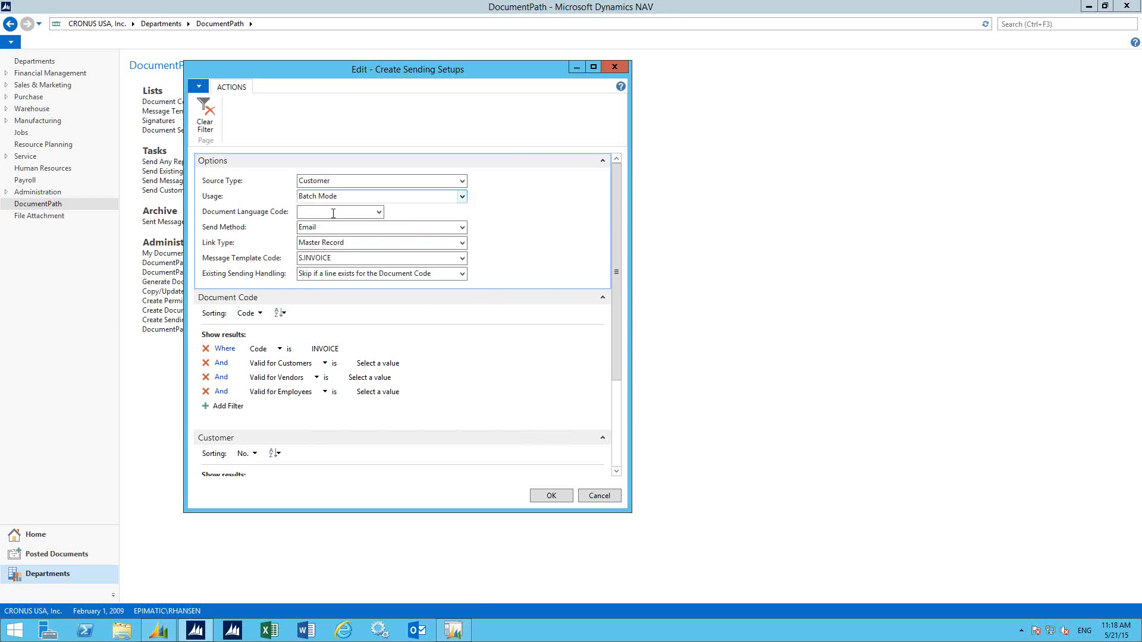
click(466, 198)
click(555, 205)
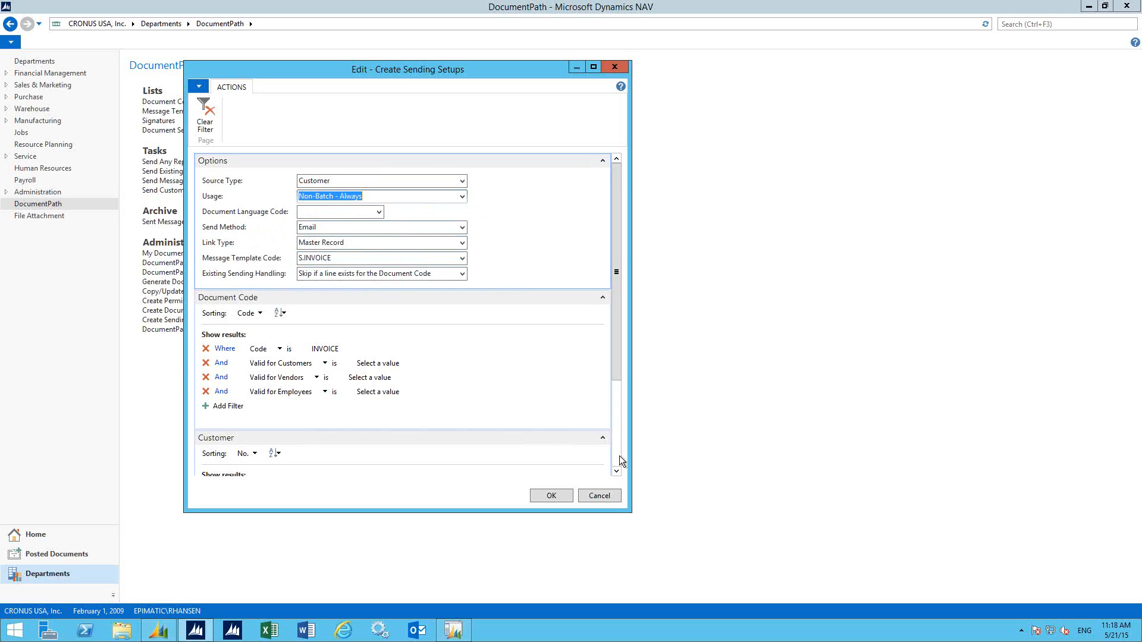
click(599, 496)
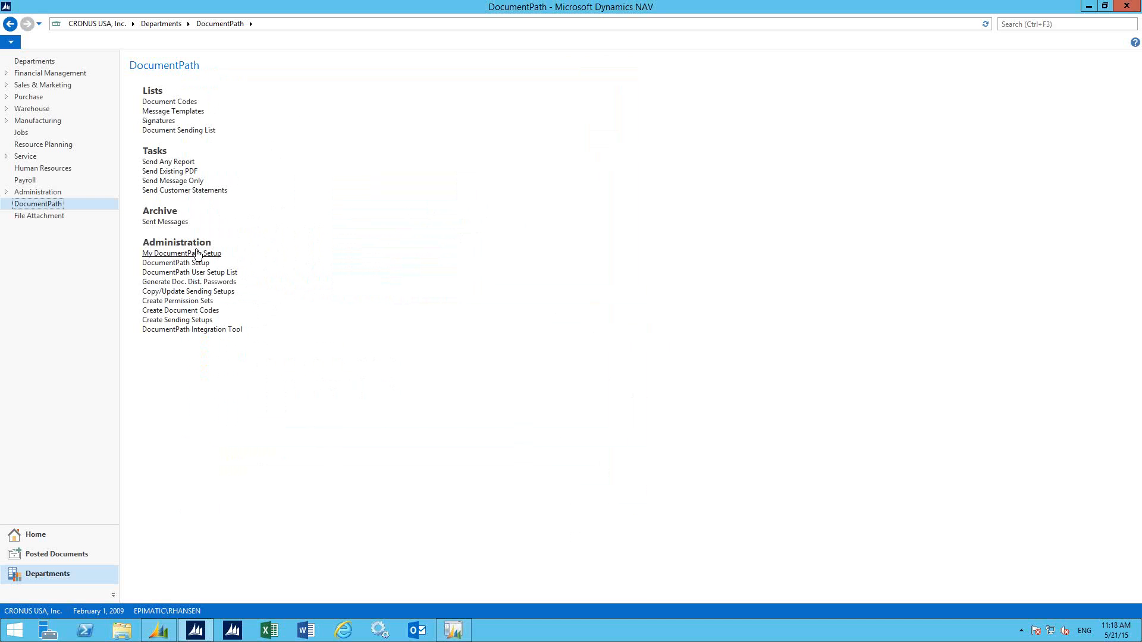
Send the first posted sales invoice for The Cannon Group PLC using its setup, with review before sending, and show the Outlook message
click(38, 553)
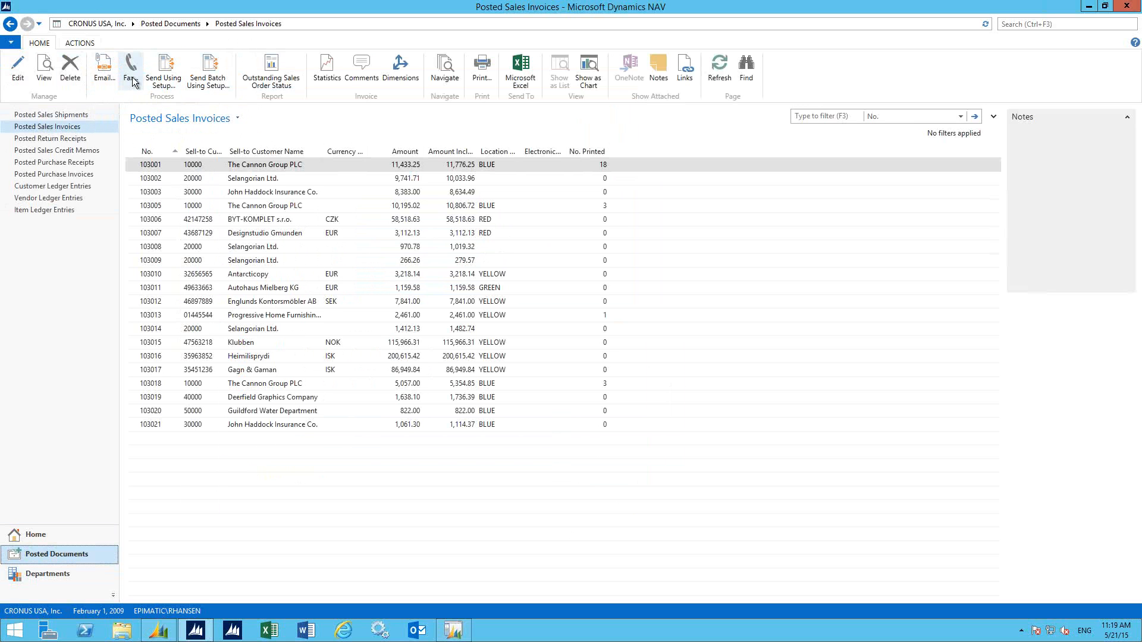
click(173, 87)
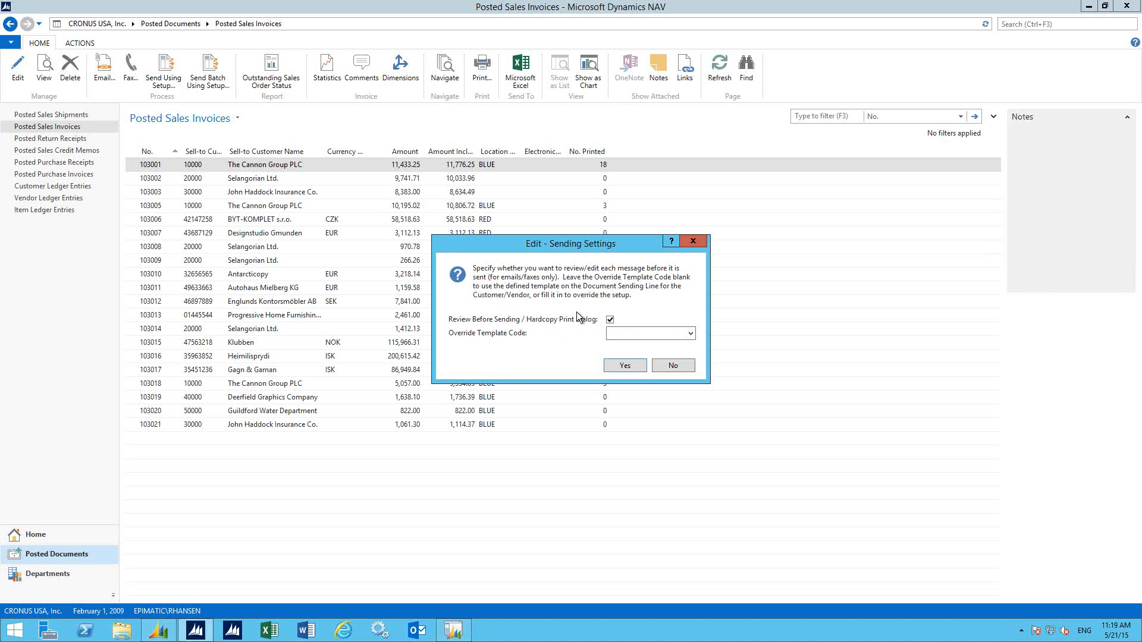
click(625, 366)
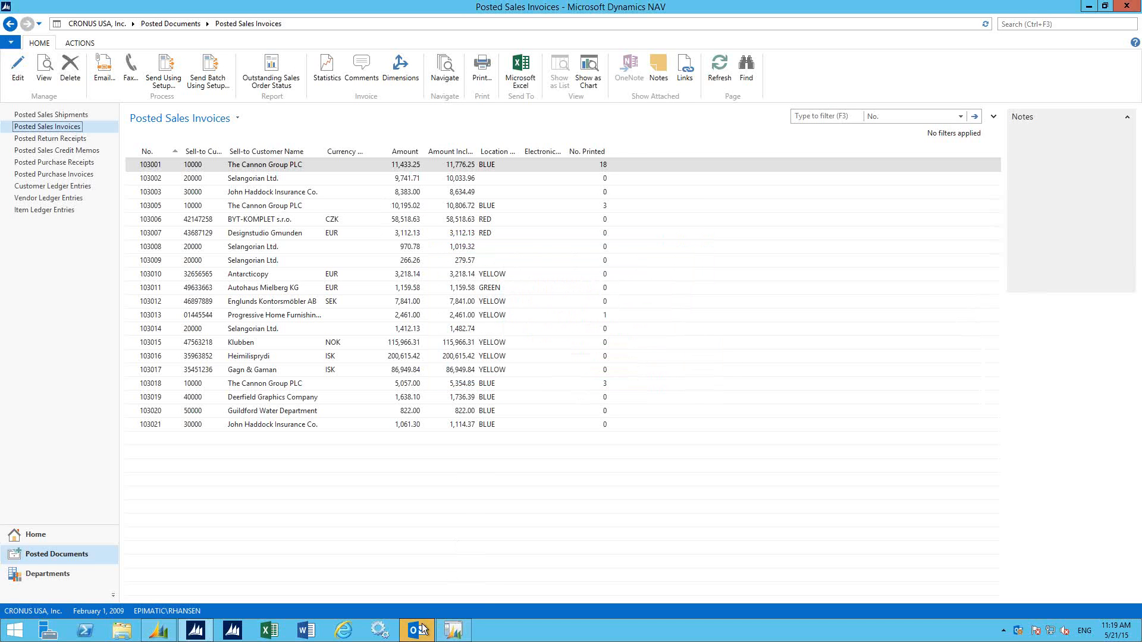
mouse_move(424, 629)
click(479, 512)
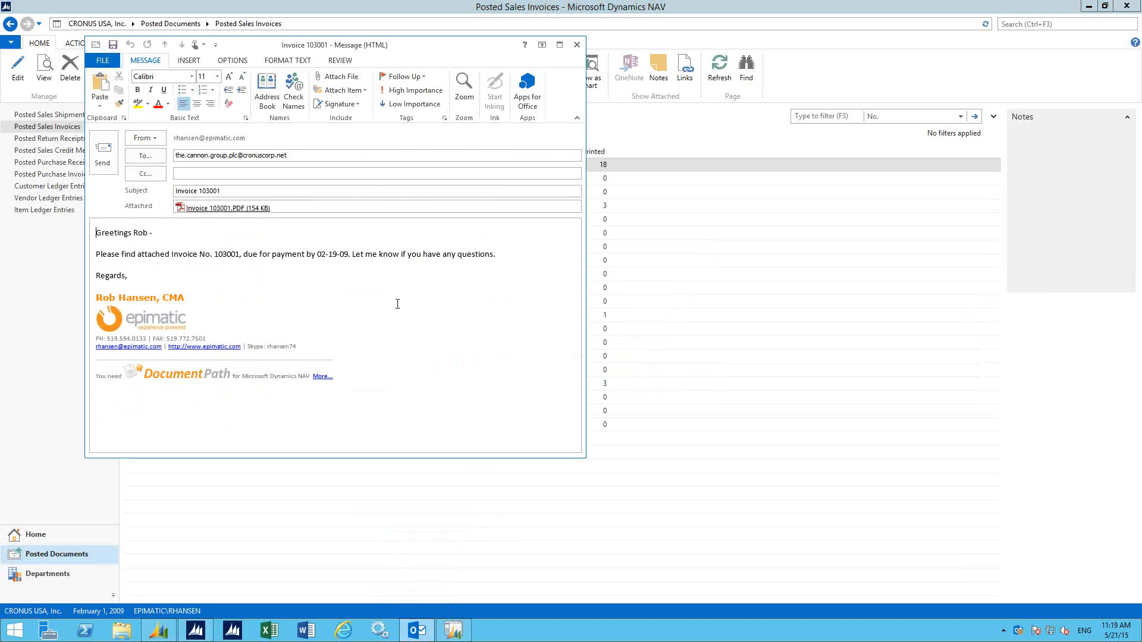
Inspect the invoice PDF attached to the email, and close both the PDF and the message without sending
double_click(232, 207)
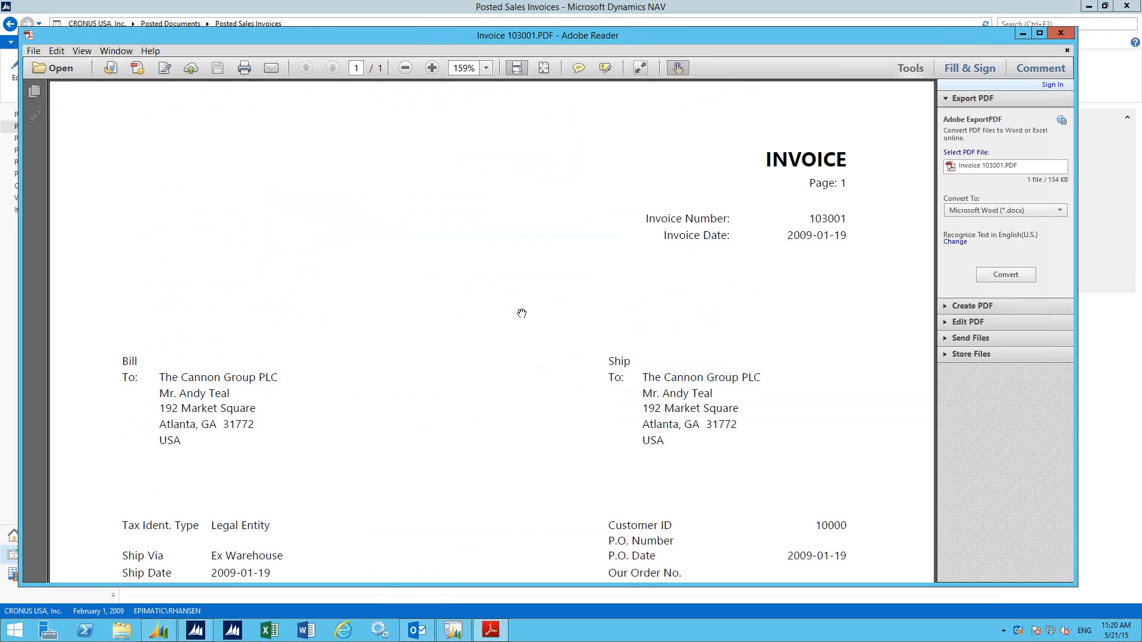
click(1068, 33)
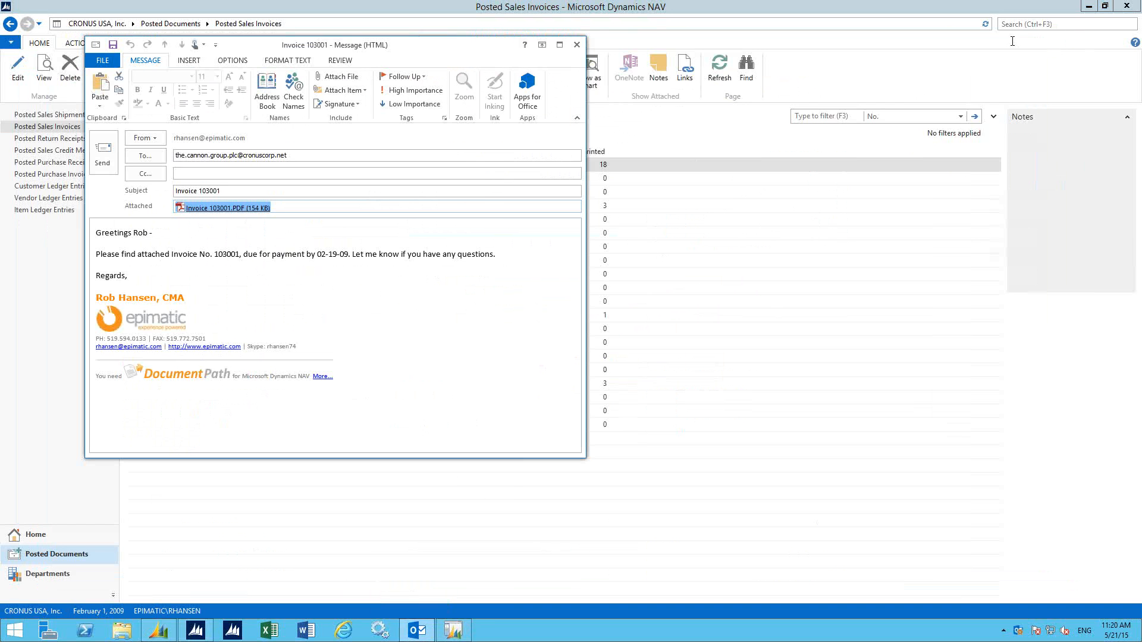
click(577, 45)
click(577, 351)
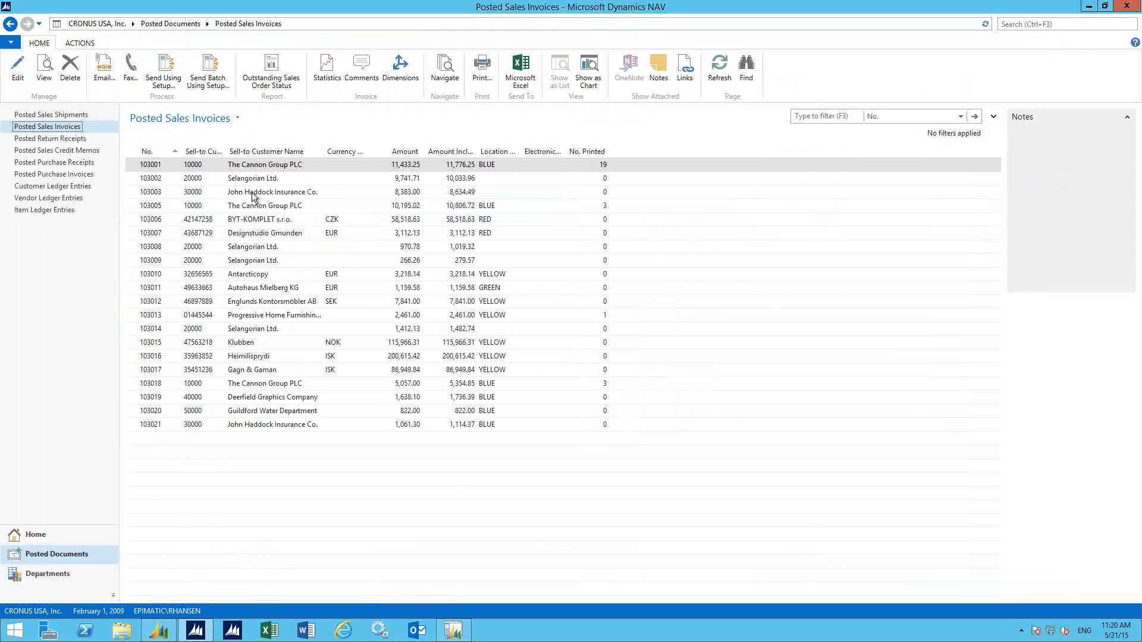
Start a second Microsoft Dynamics NAV 2013 R2 session and open its Posted Sales Invoices list
click(208, 638)
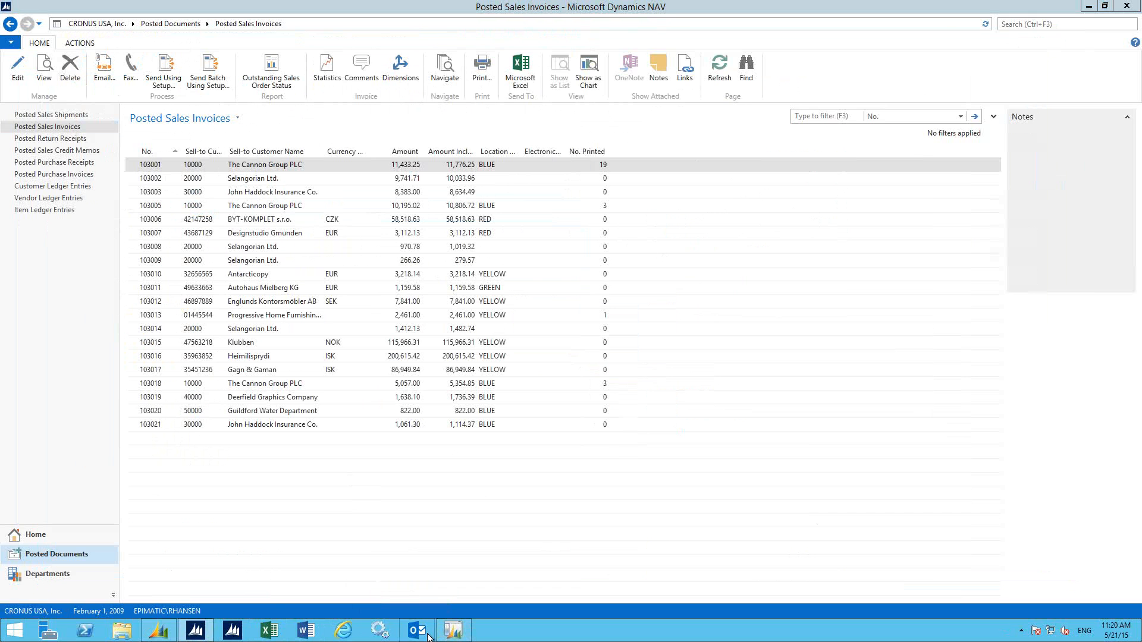
right_click(195, 630)
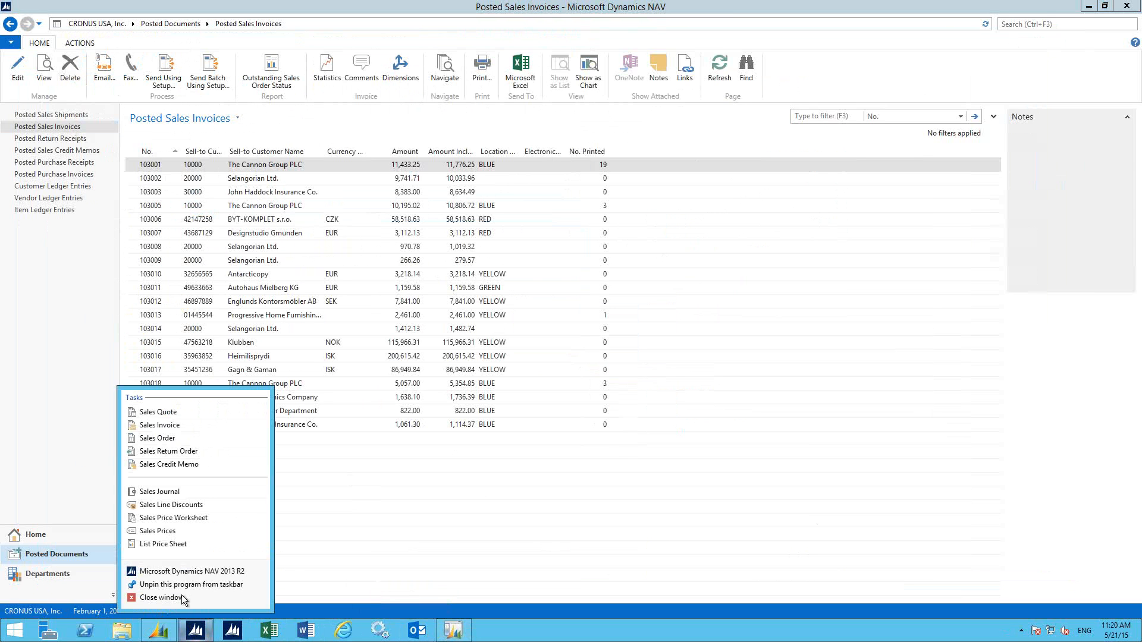
click(208, 575)
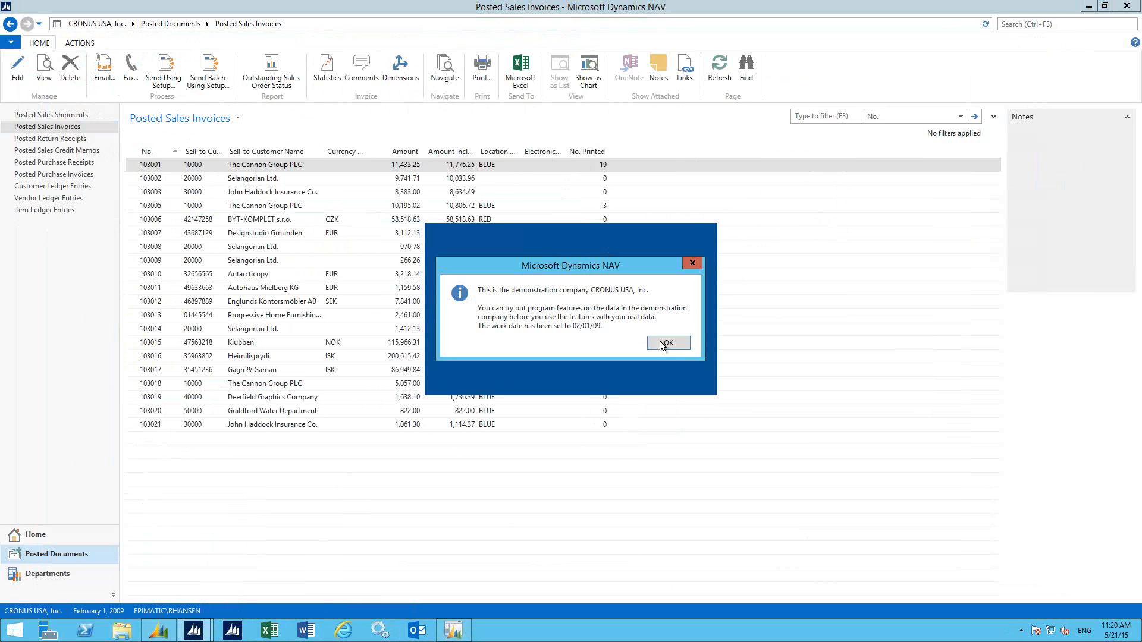
click(666, 343)
mouse_move(193, 629)
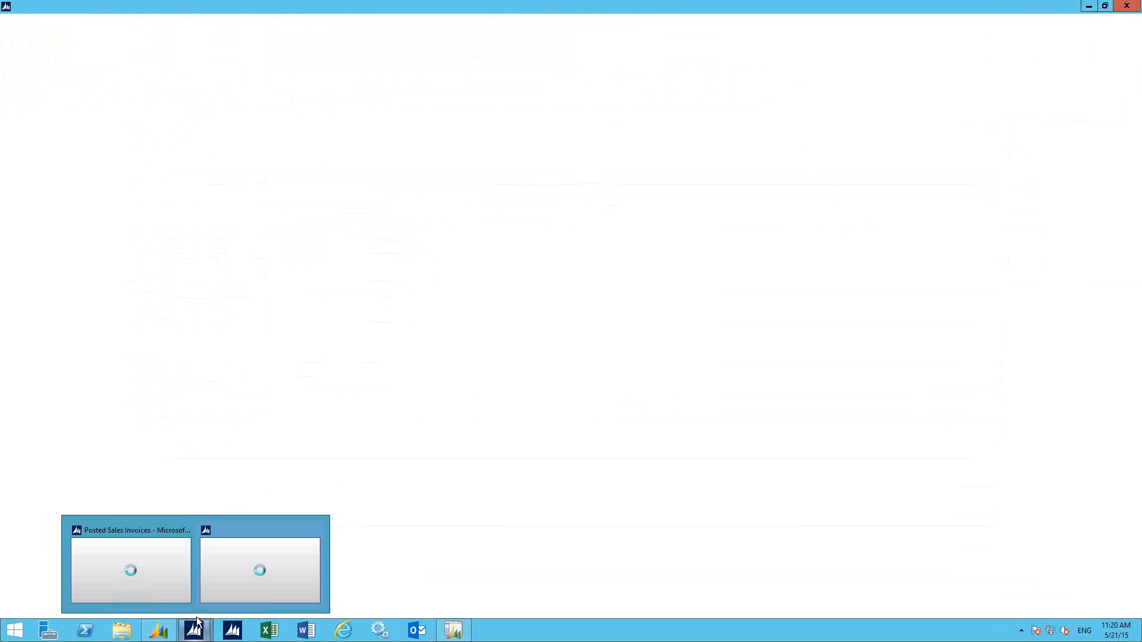
click(175, 583)
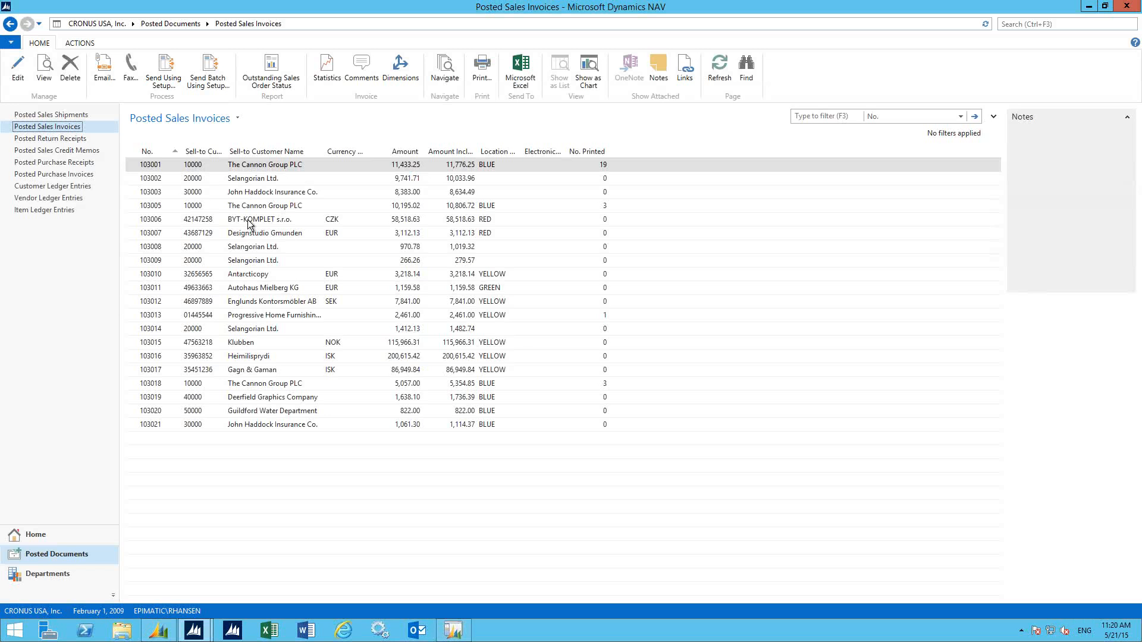
mouse_move(197, 634)
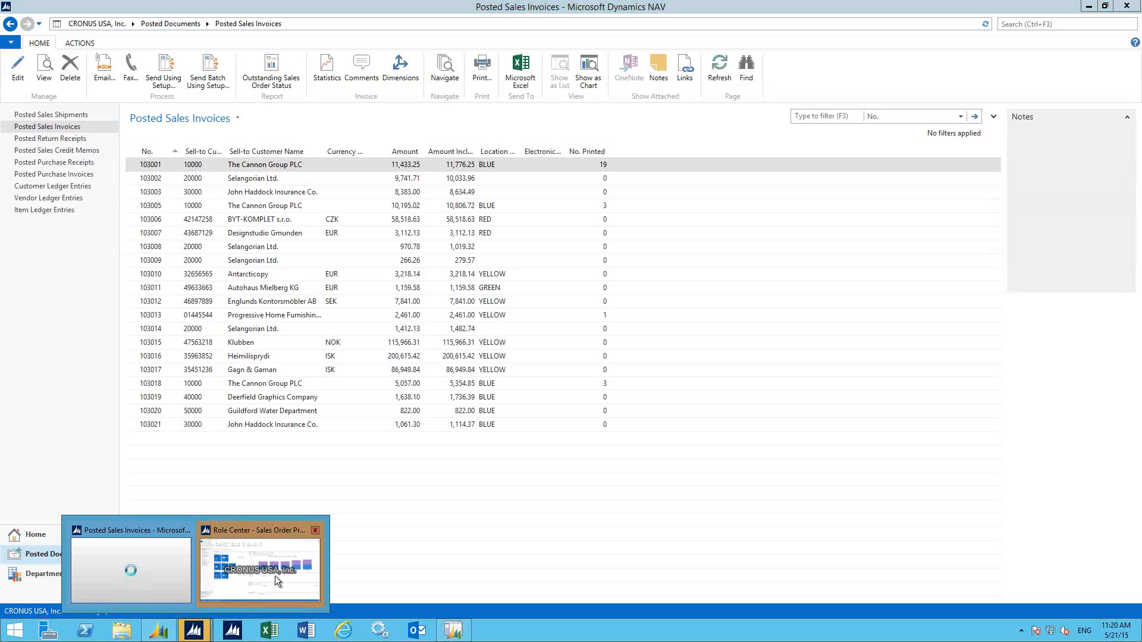
click(274, 576)
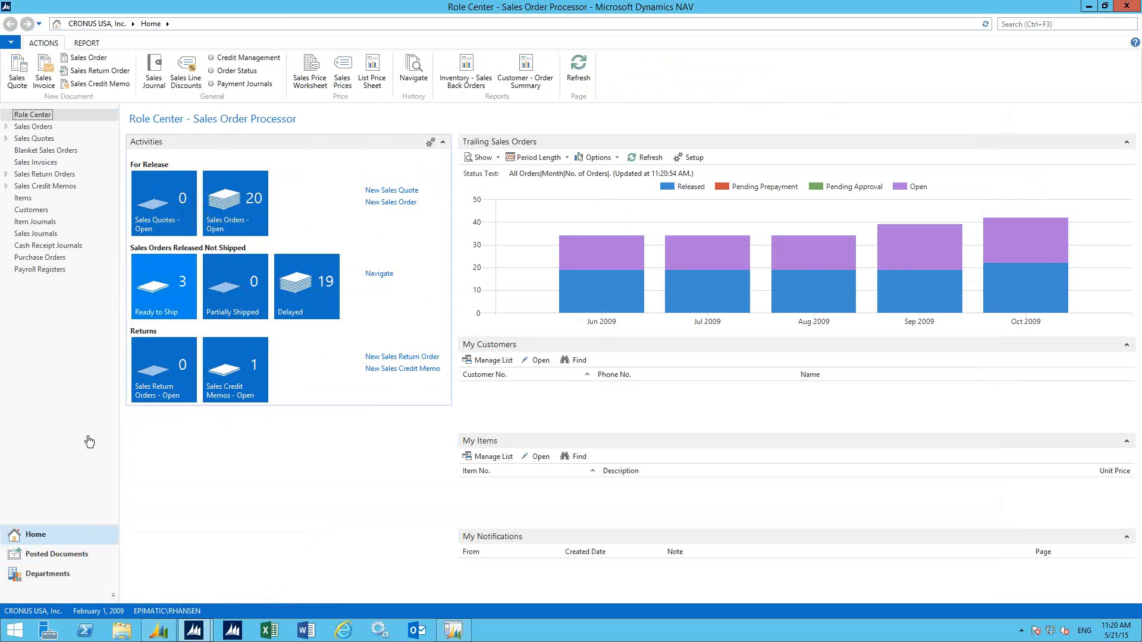
click(58, 562)
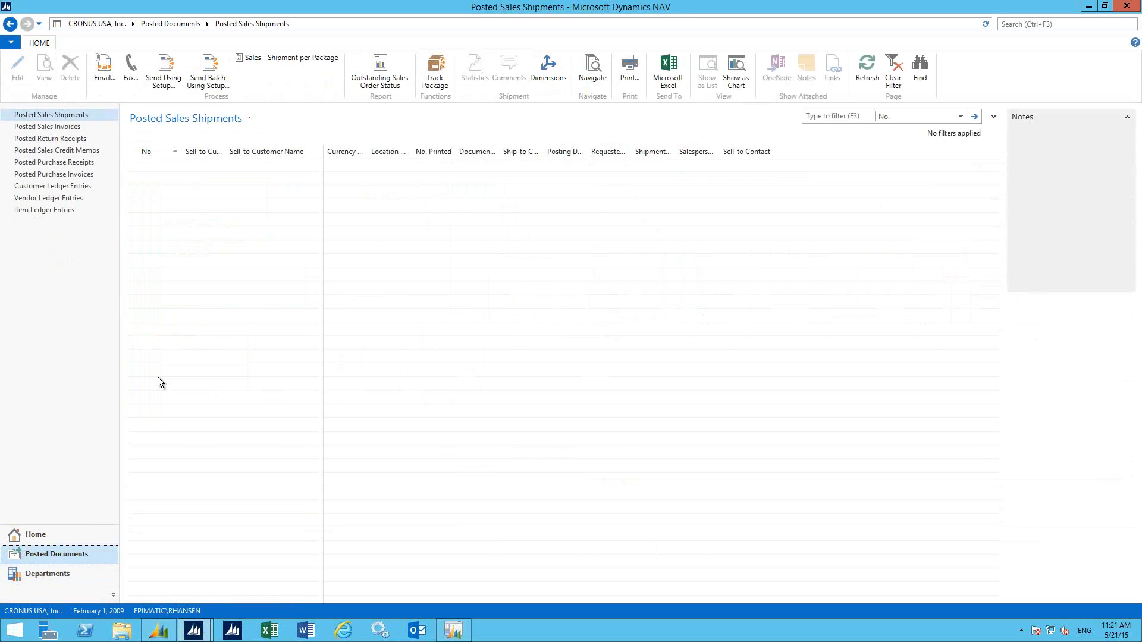
click(47, 126)
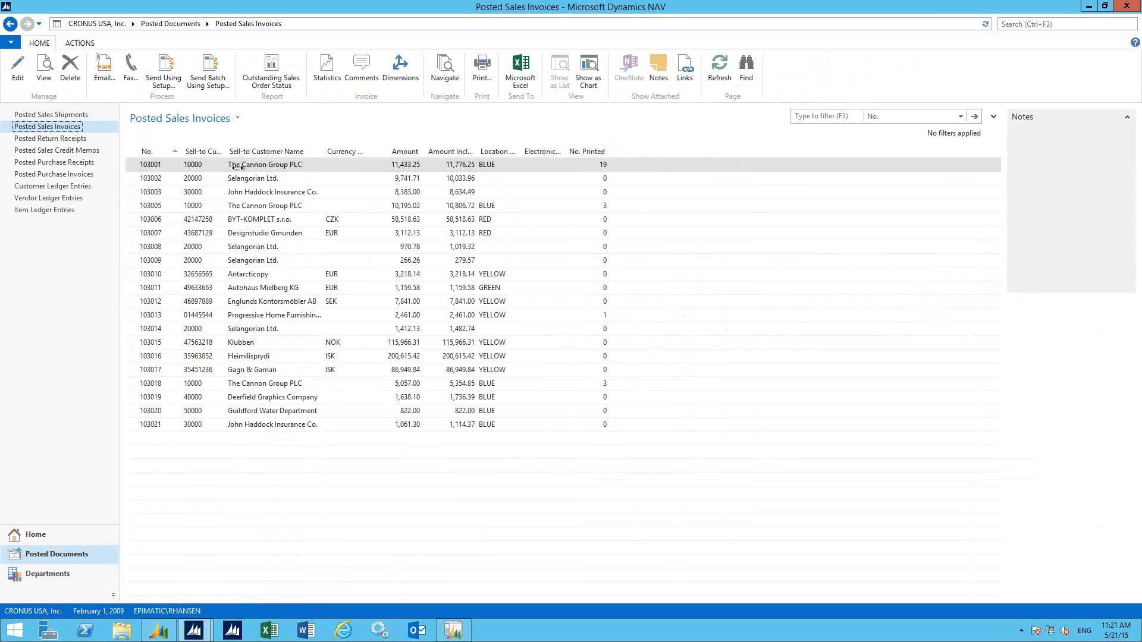
Try S.INV-UNPAID as the override template in the first posted invoice's sending settings, and cancel the sending
click(165, 70)
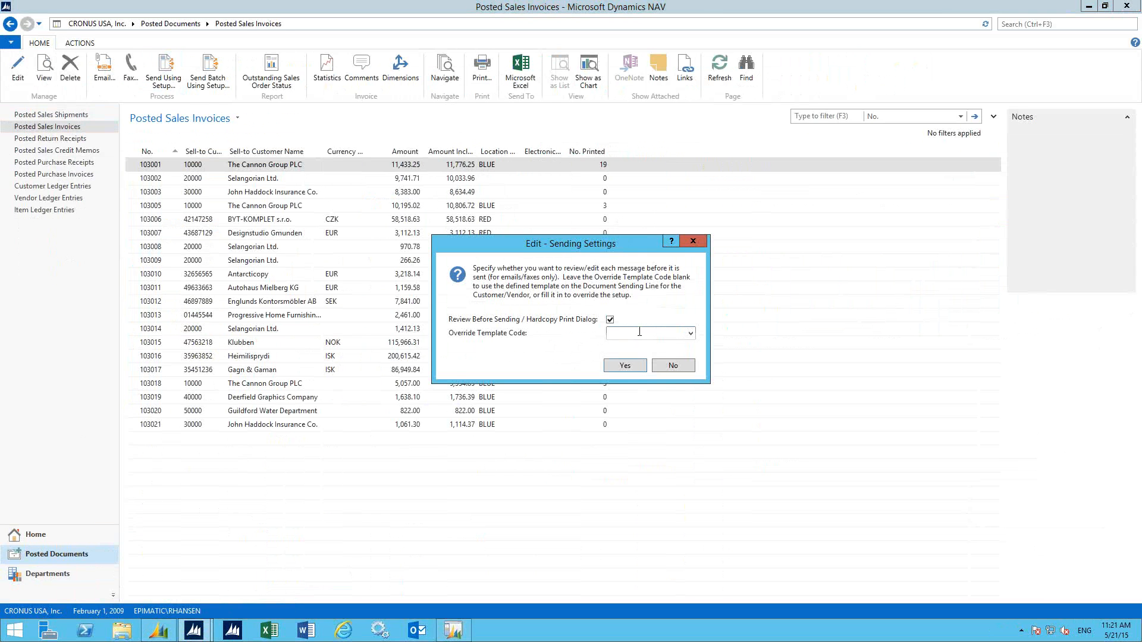
click(692, 334)
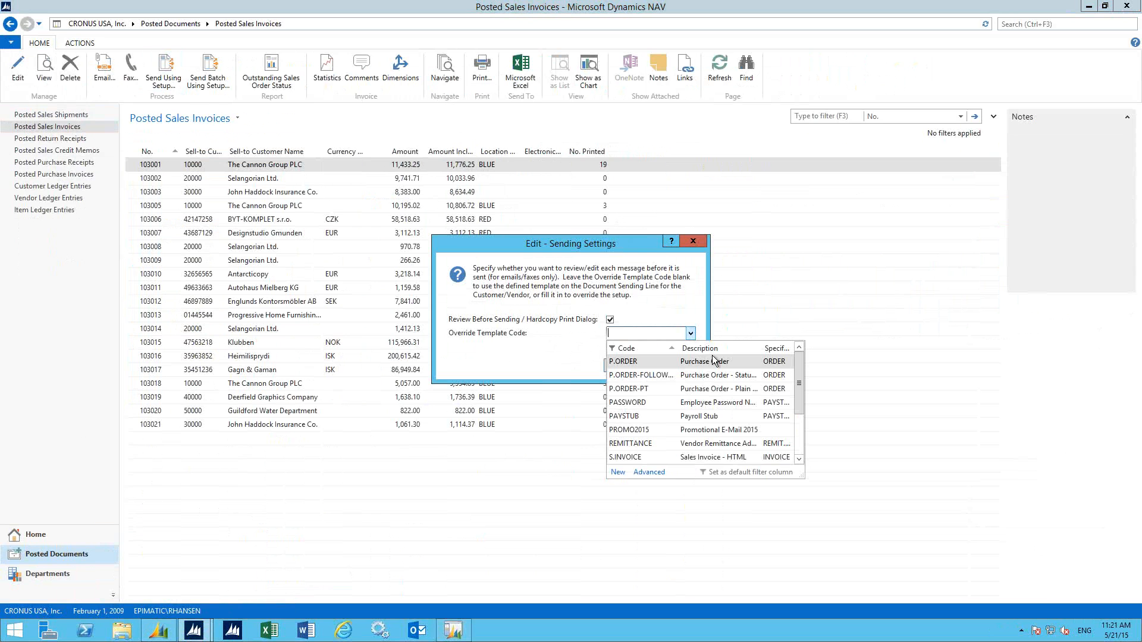
drag(804, 393, 807, 430)
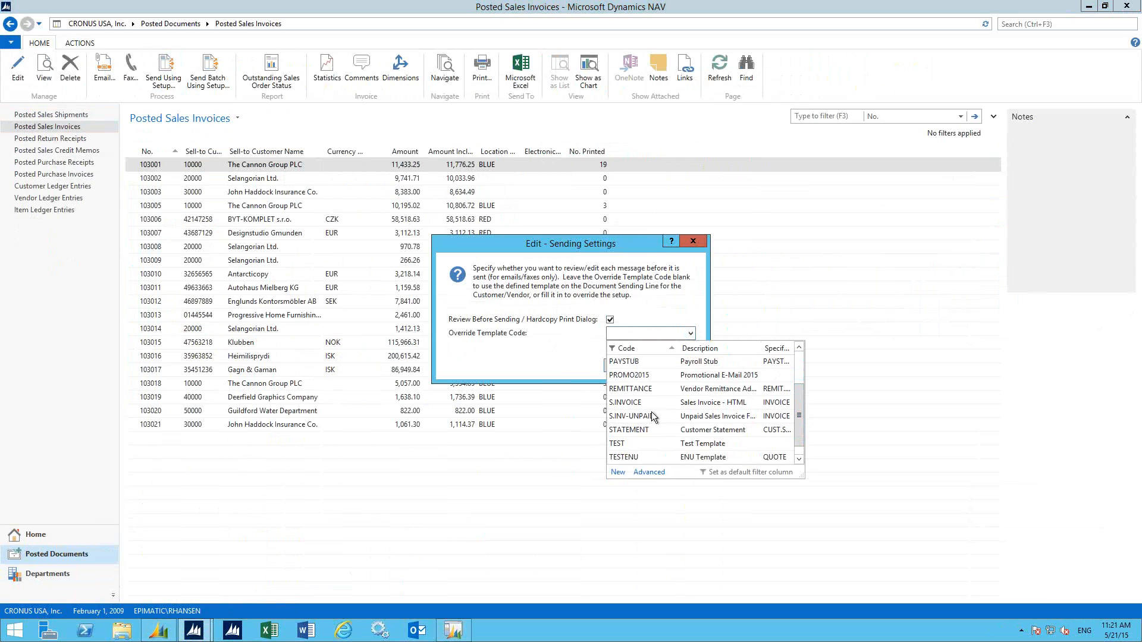
click(633, 418)
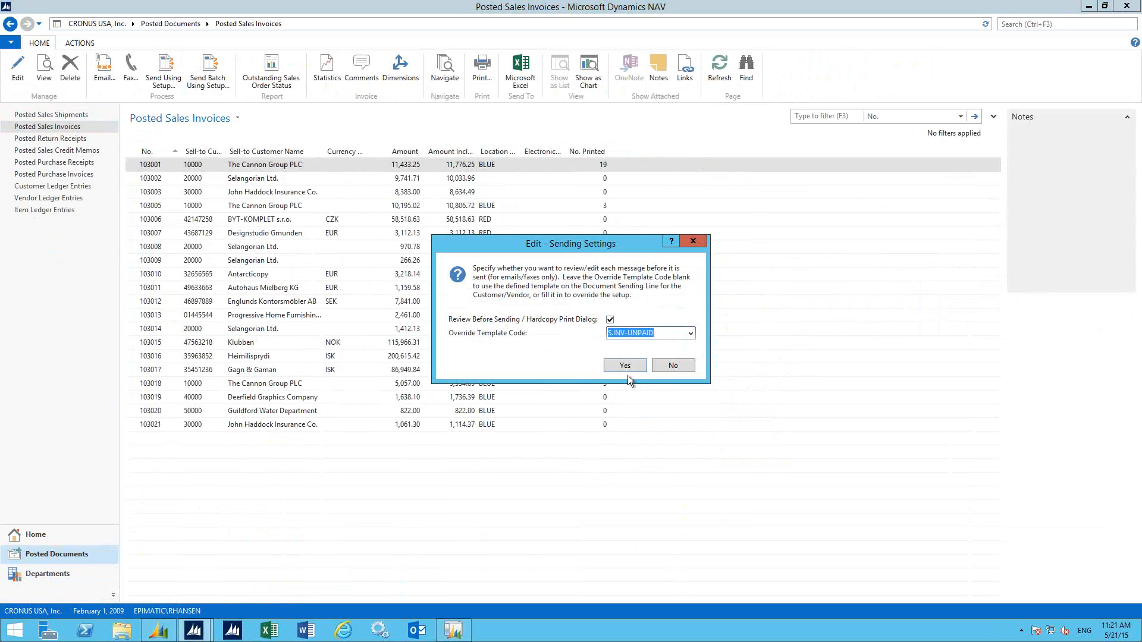
click(664, 335)
click(688, 369)
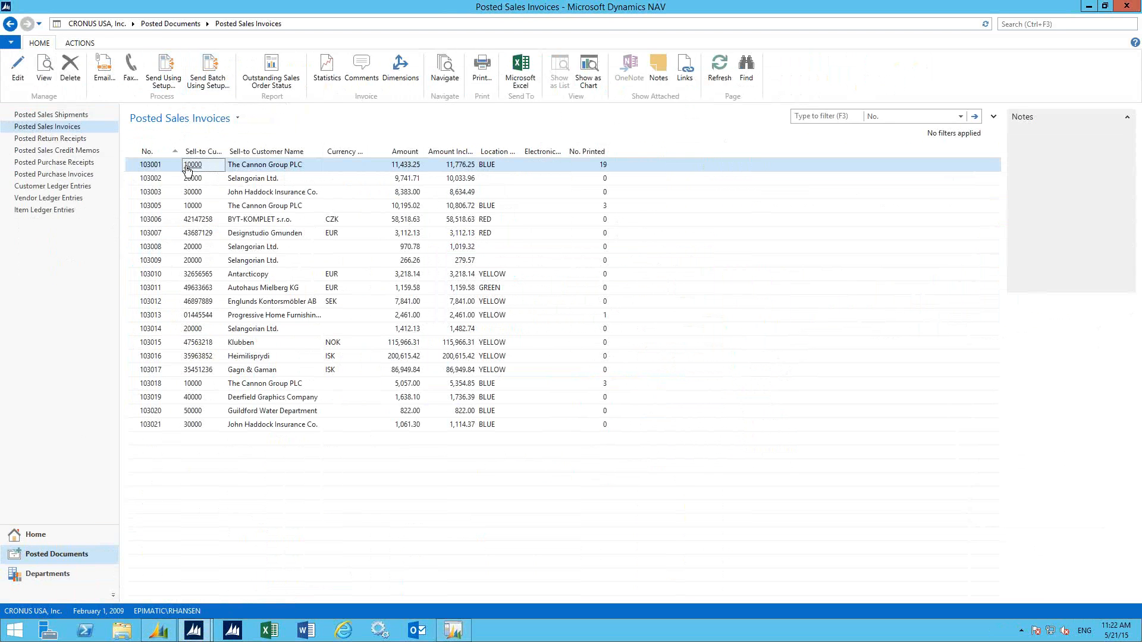
Review the batch handling methods for sending posted sales invoices using setup, and cancel the sending settings
click(220, 79)
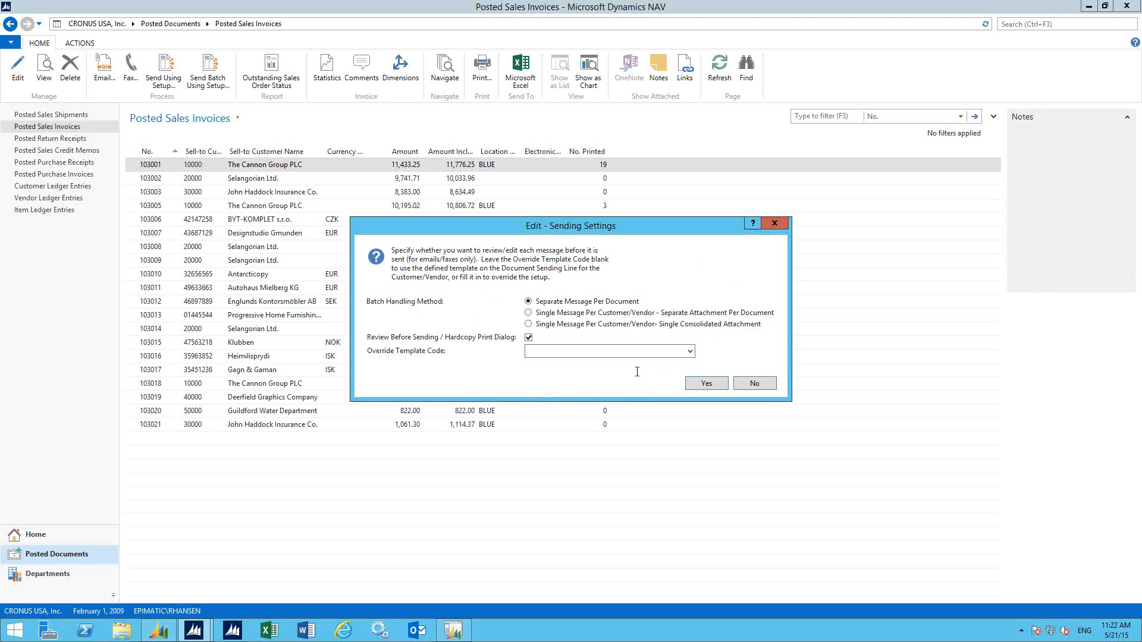
click(755, 384)
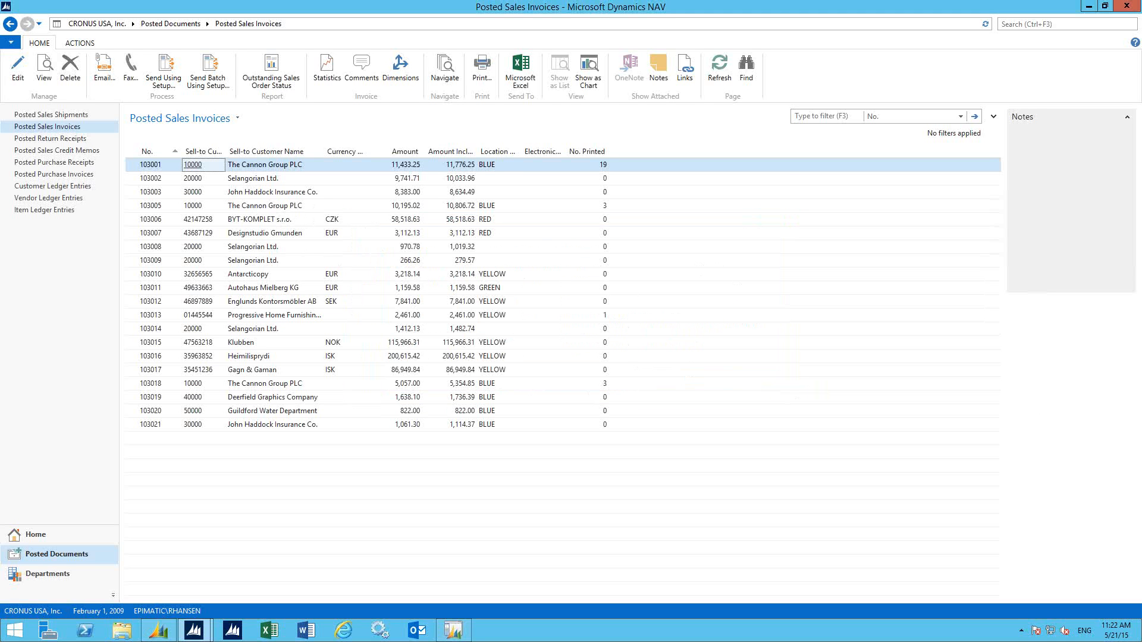
Review the Post and Send posting types on the first sales order in the list, and close the order without posting
click(36, 535)
click(52, 128)
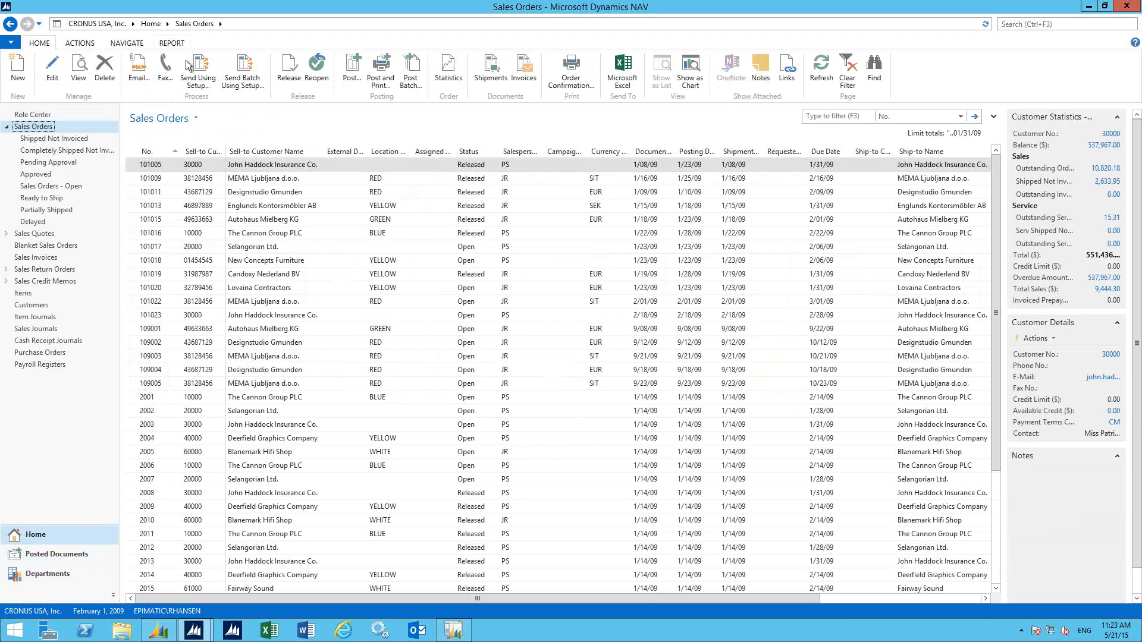
double_click(259, 167)
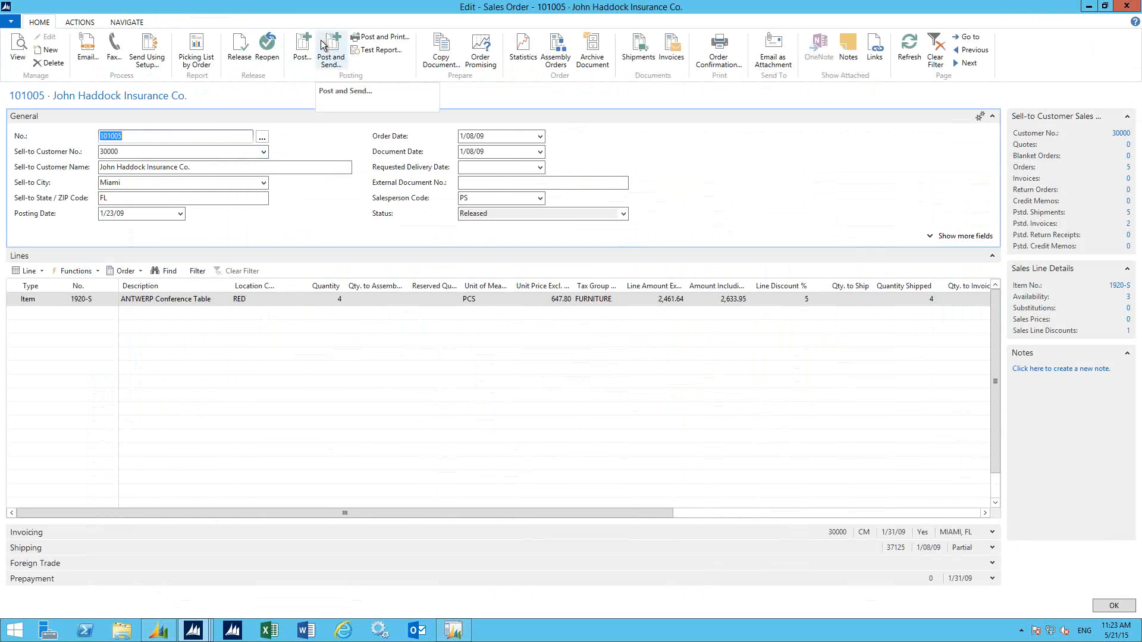
click(330, 47)
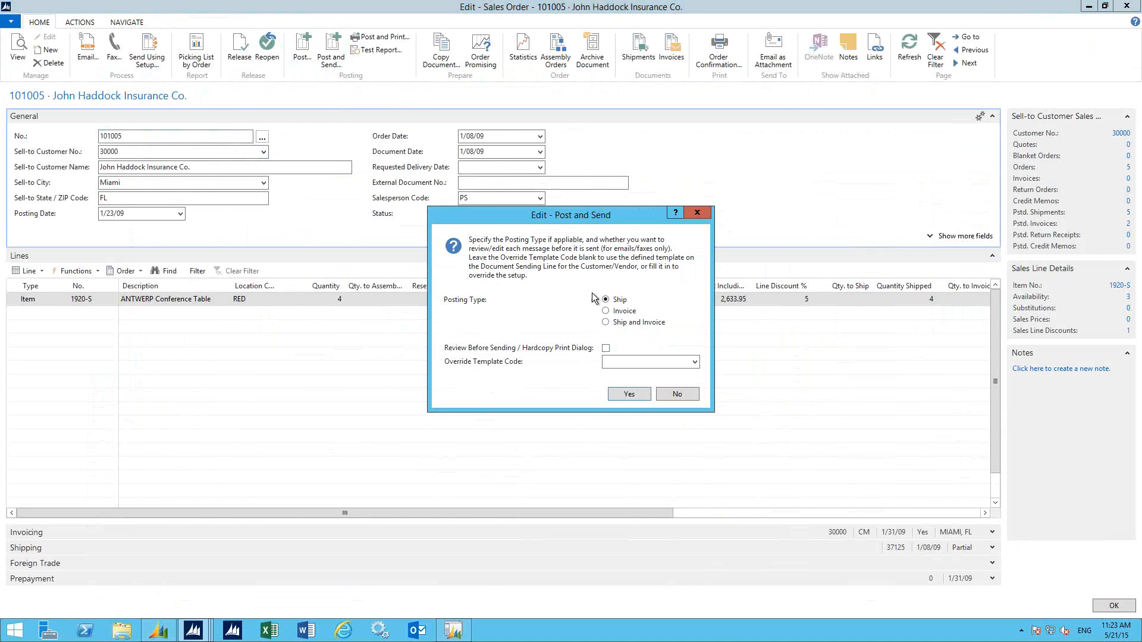
click(619, 324)
click(700, 213)
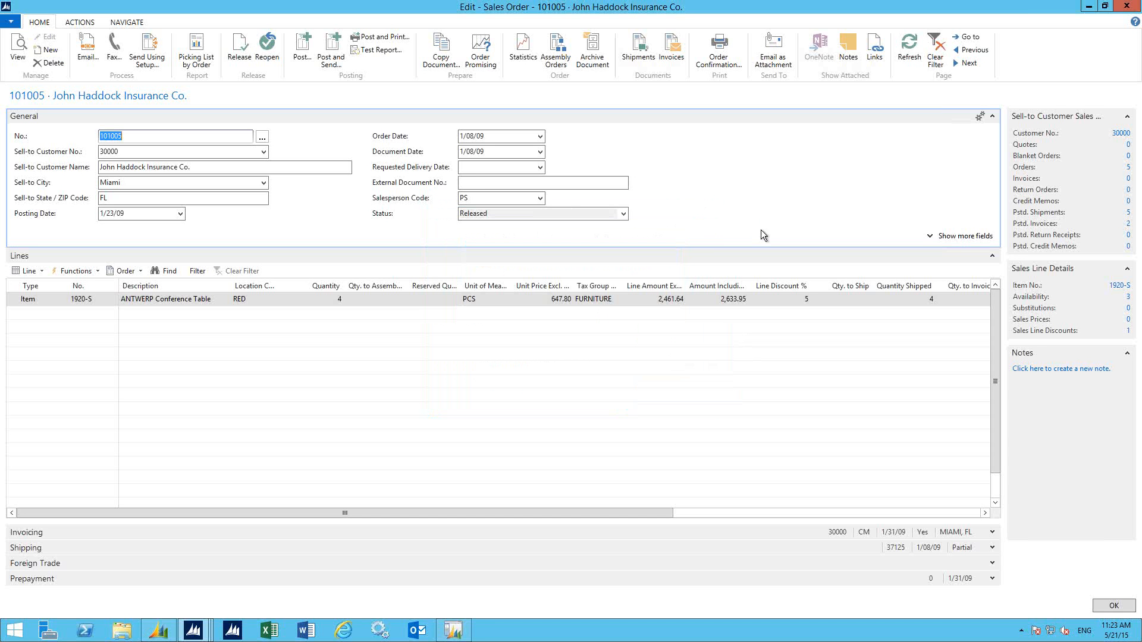
click(1134, 12)
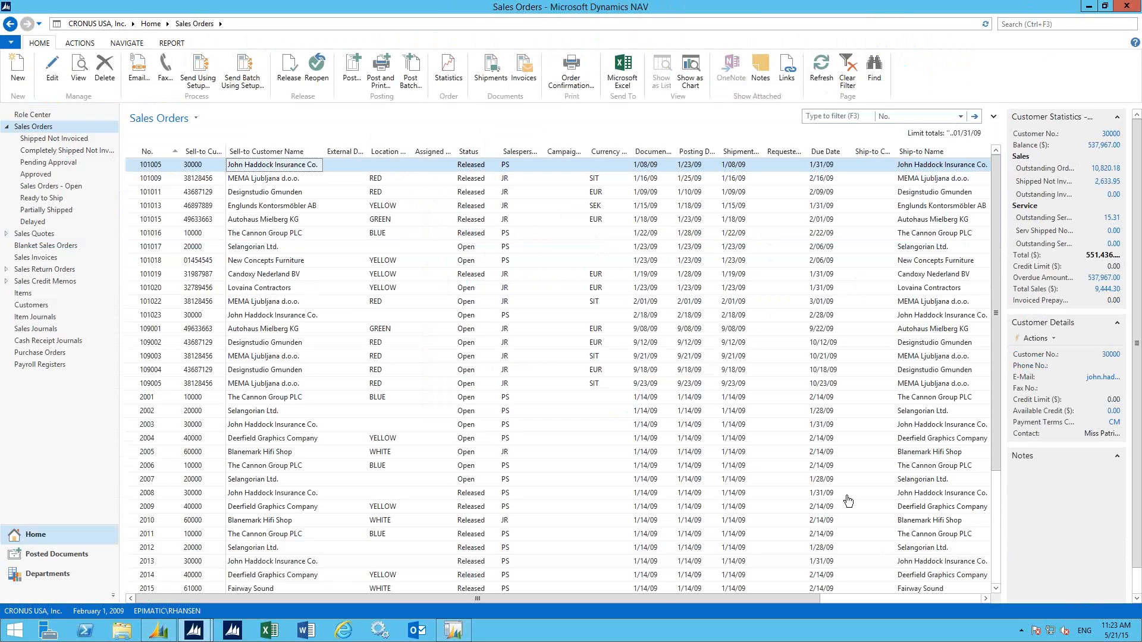
Run Send Customer Statements from the DocumentPath department with the Last Send Date Filter cleared
click(52, 576)
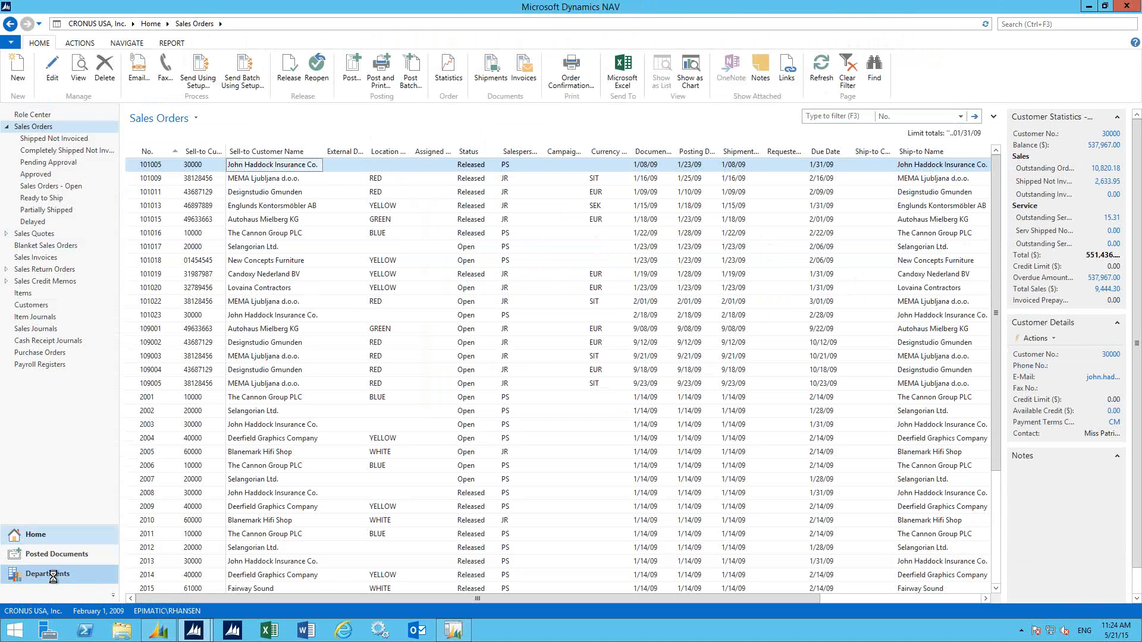
click(32, 204)
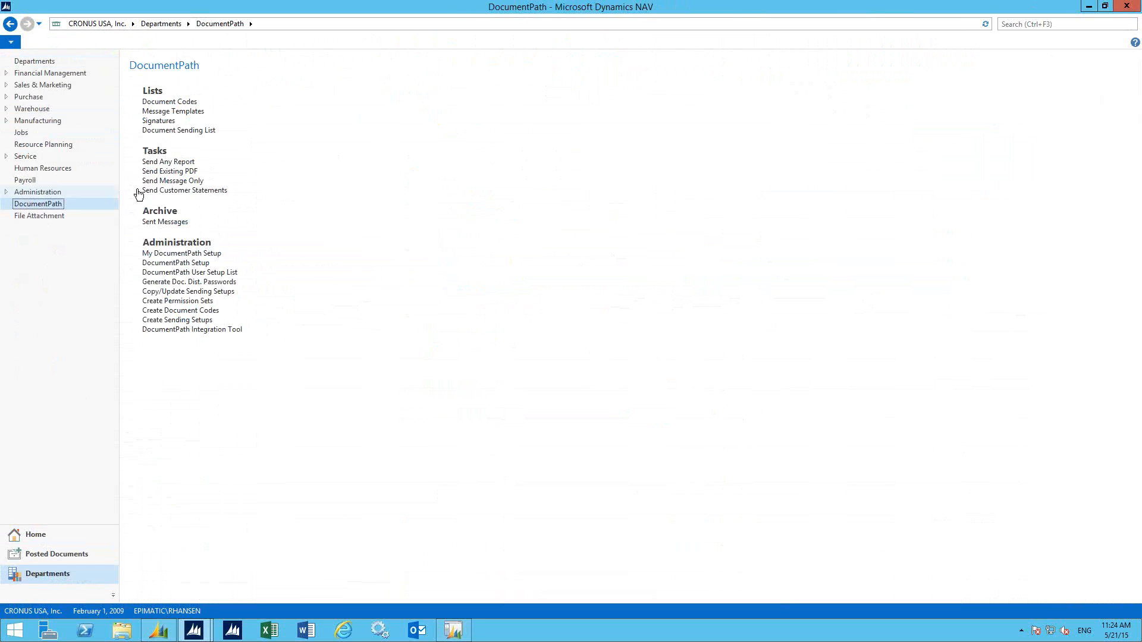
click(172, 190)
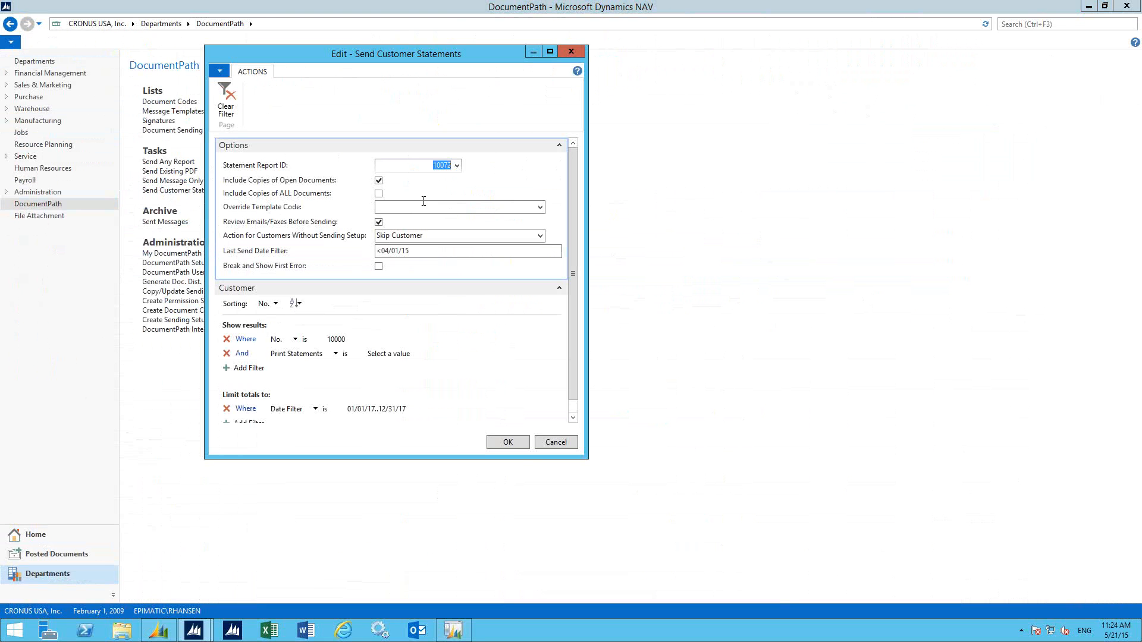
drag(514, 458, 517, 509)
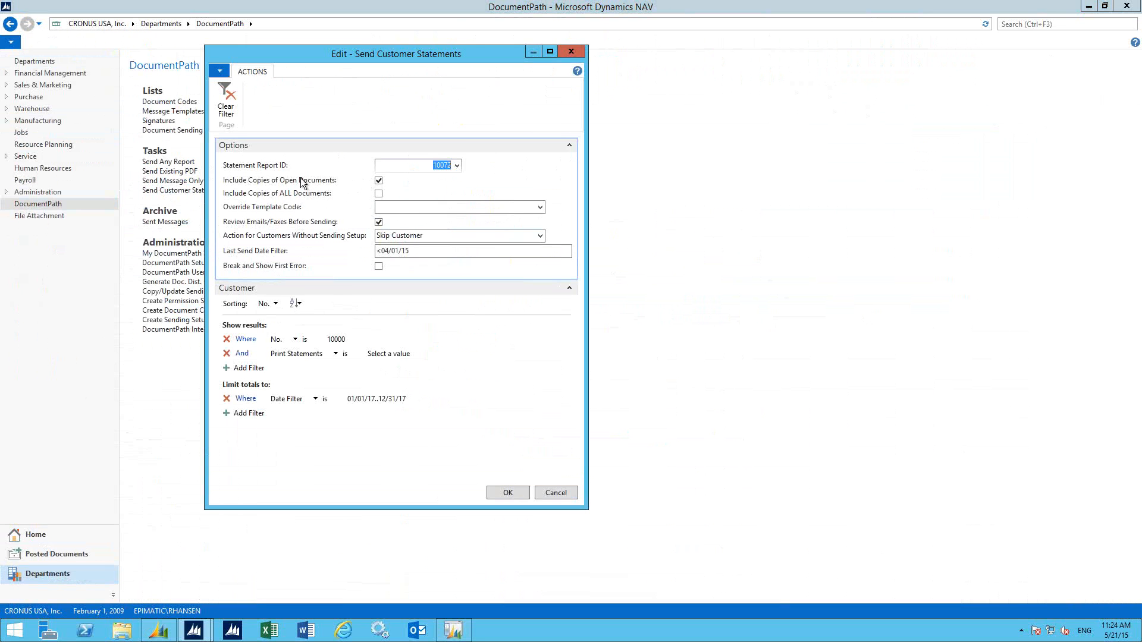
click(326, 247)
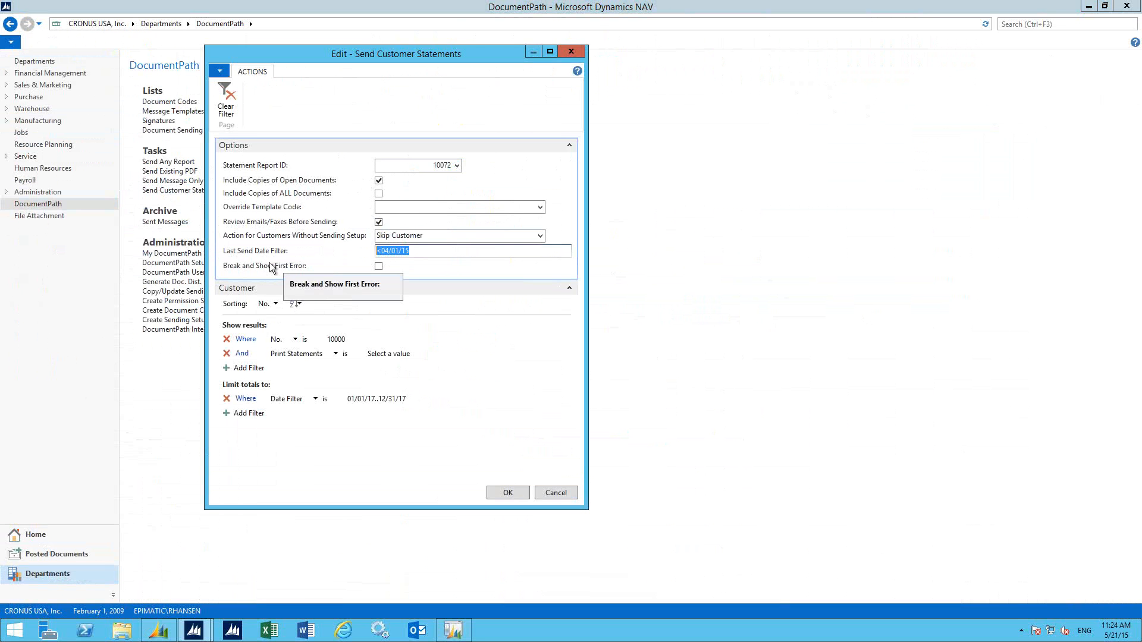
key(Delete)
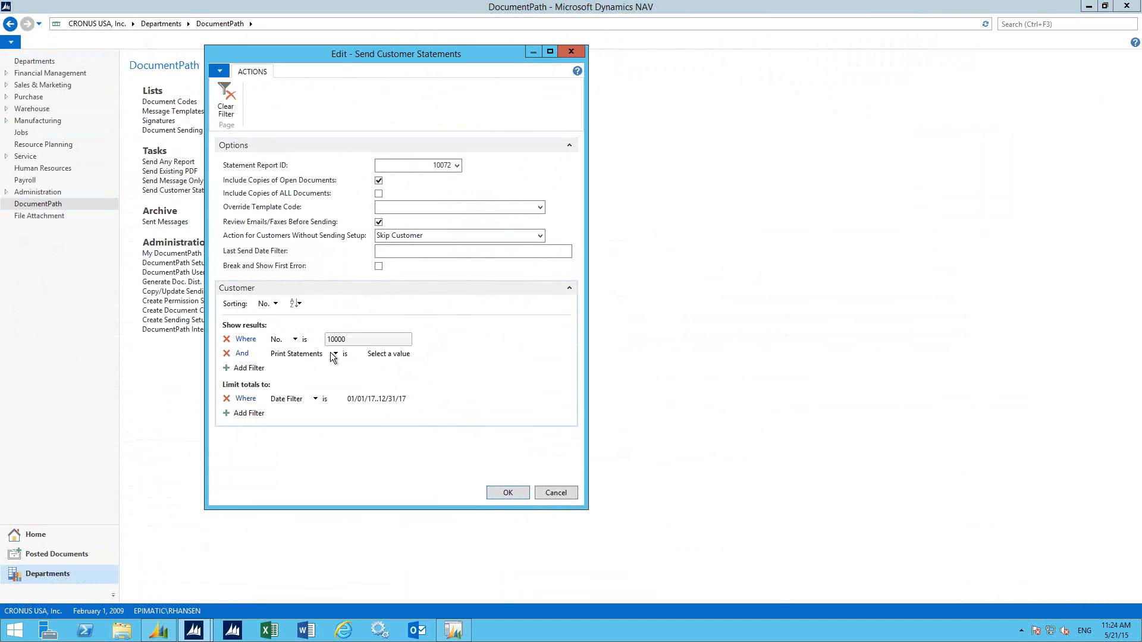
key(Return)
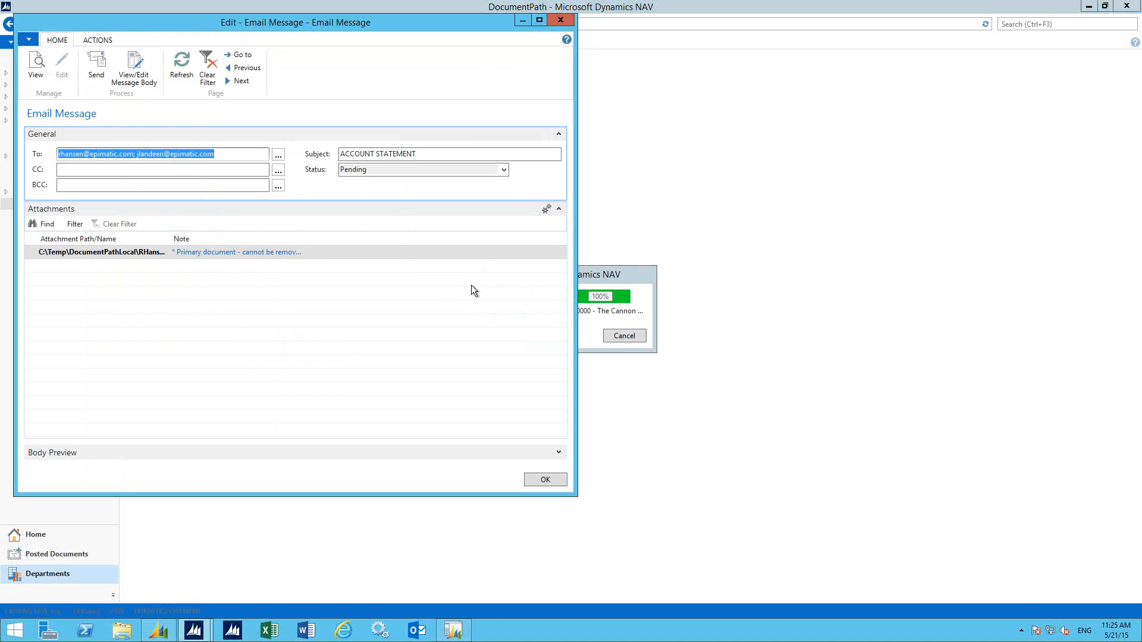
Open the attached Statement.PDF from the account statement email, page through to its last page, and close it
click(118, 252)
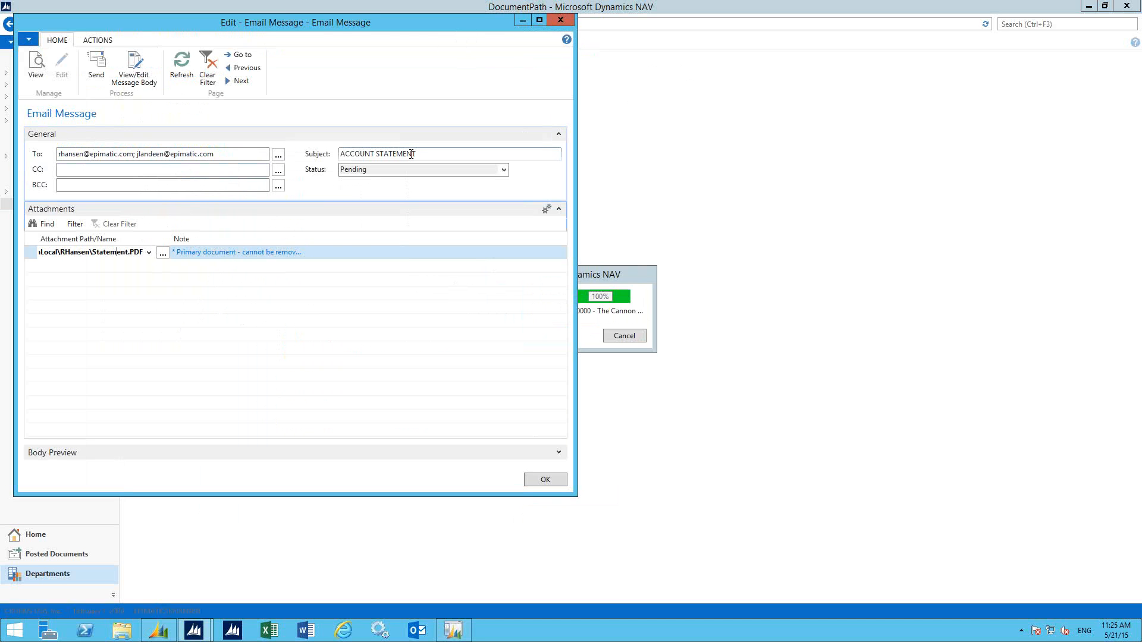
click(164, 249)
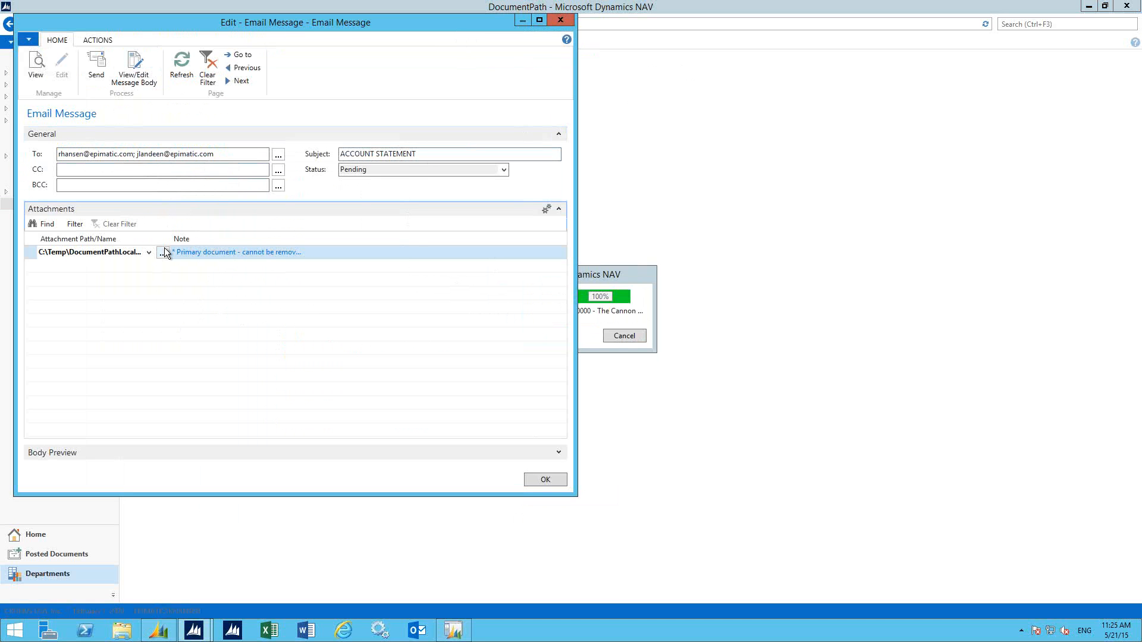
click(163, 251)
click(319, 303)
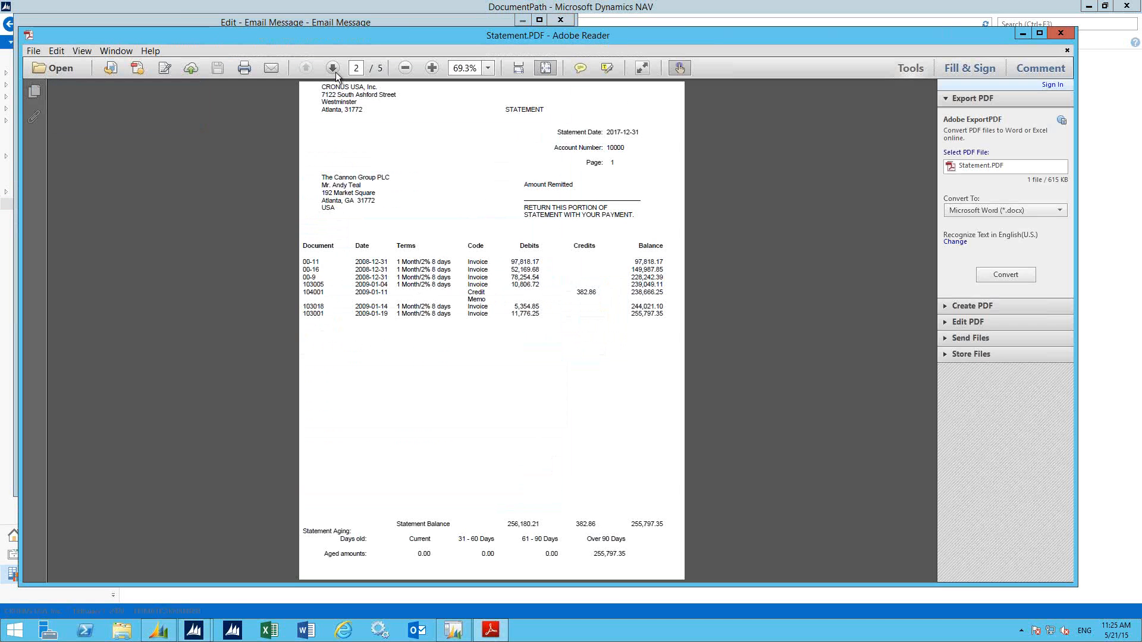
click(335, 71)
click(335, 71)
click(333, 69)
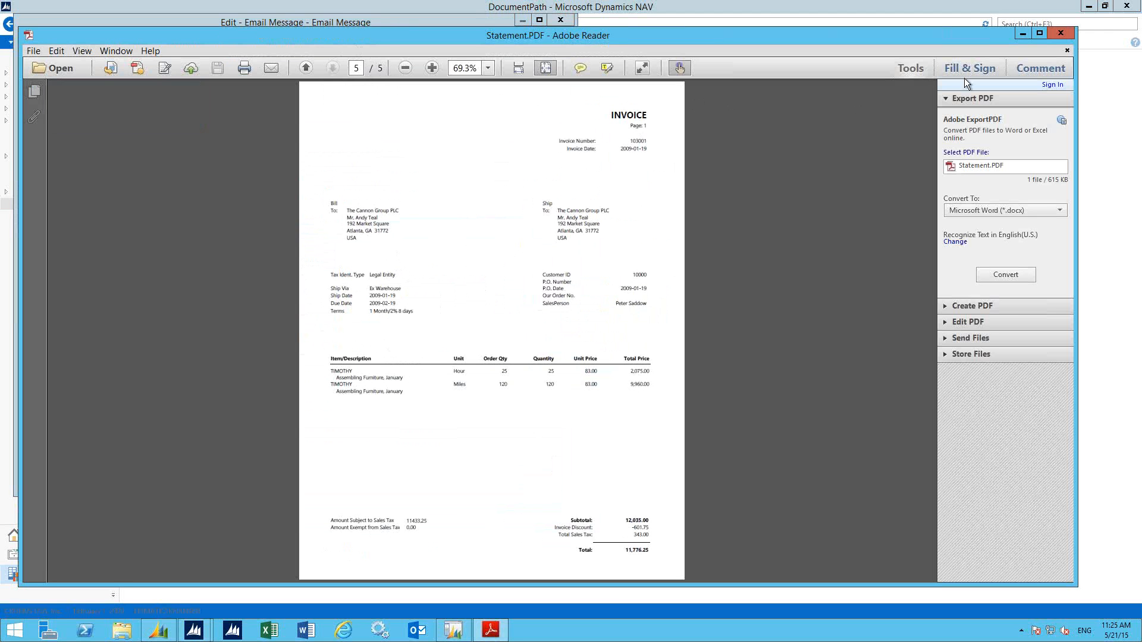
click(1053, 36)
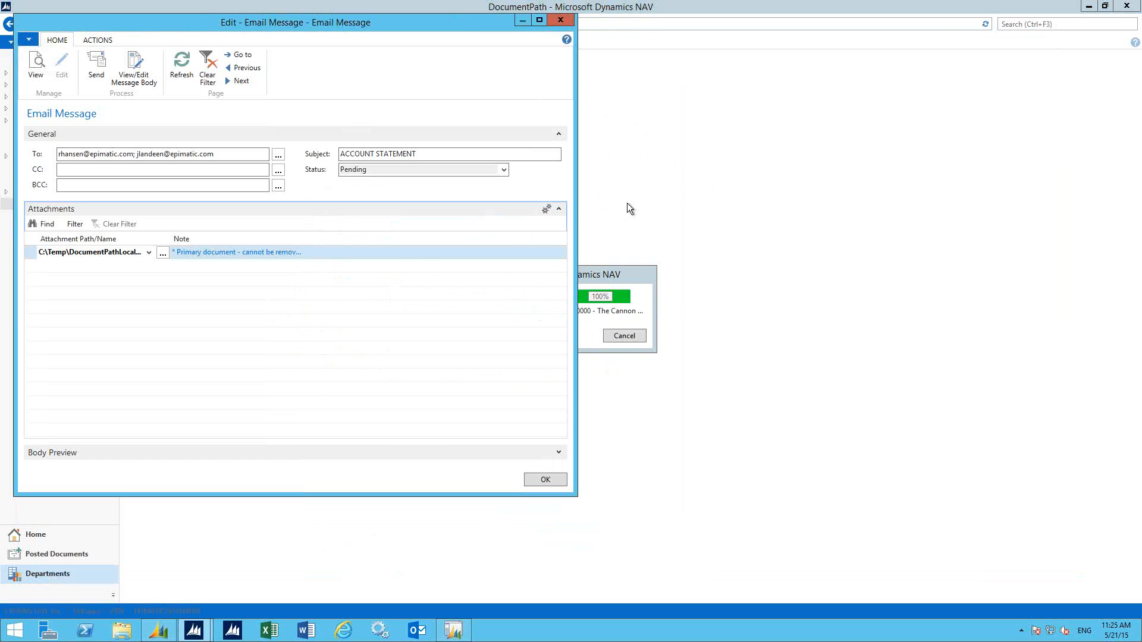
Cancel the account statement email without sending and dismiss the process summary
click(557, 21)
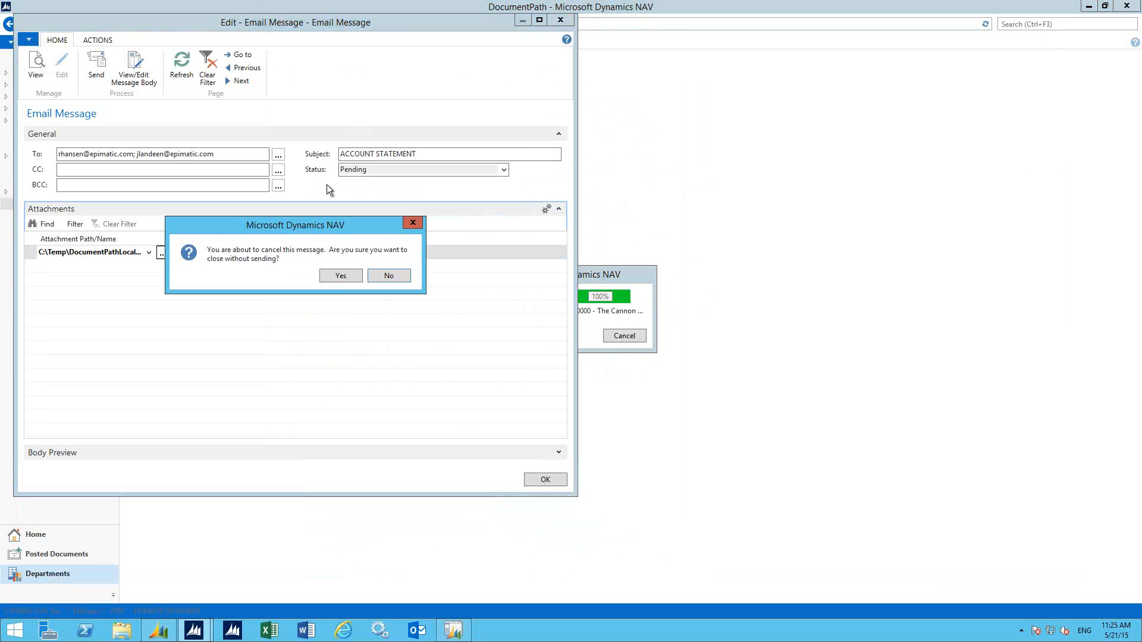
click(335, 277)
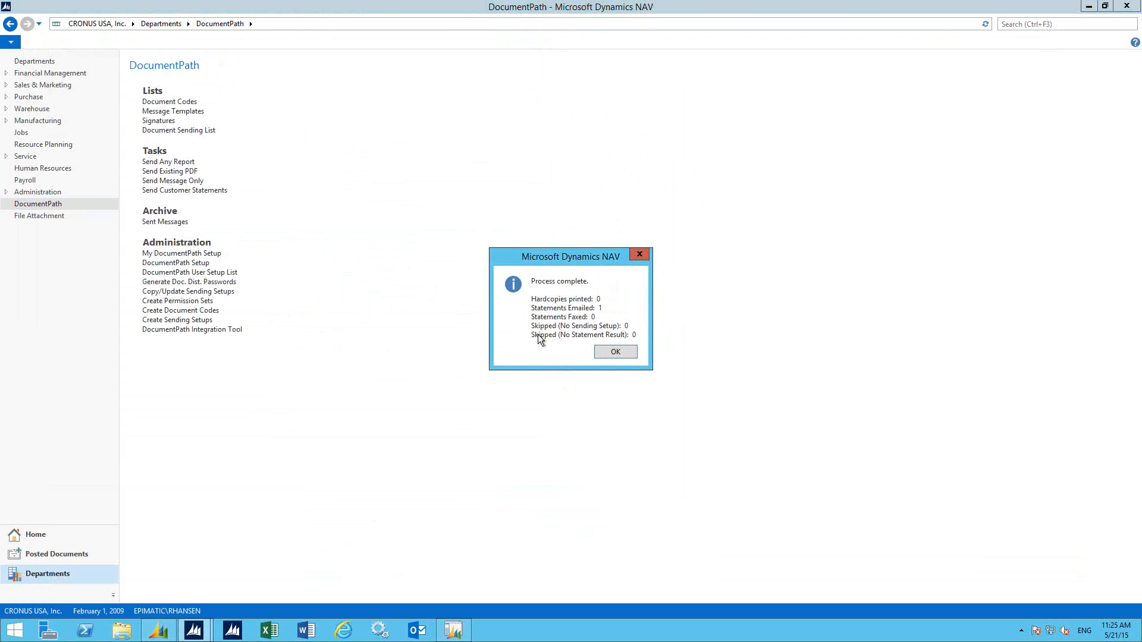
click(597, 346)
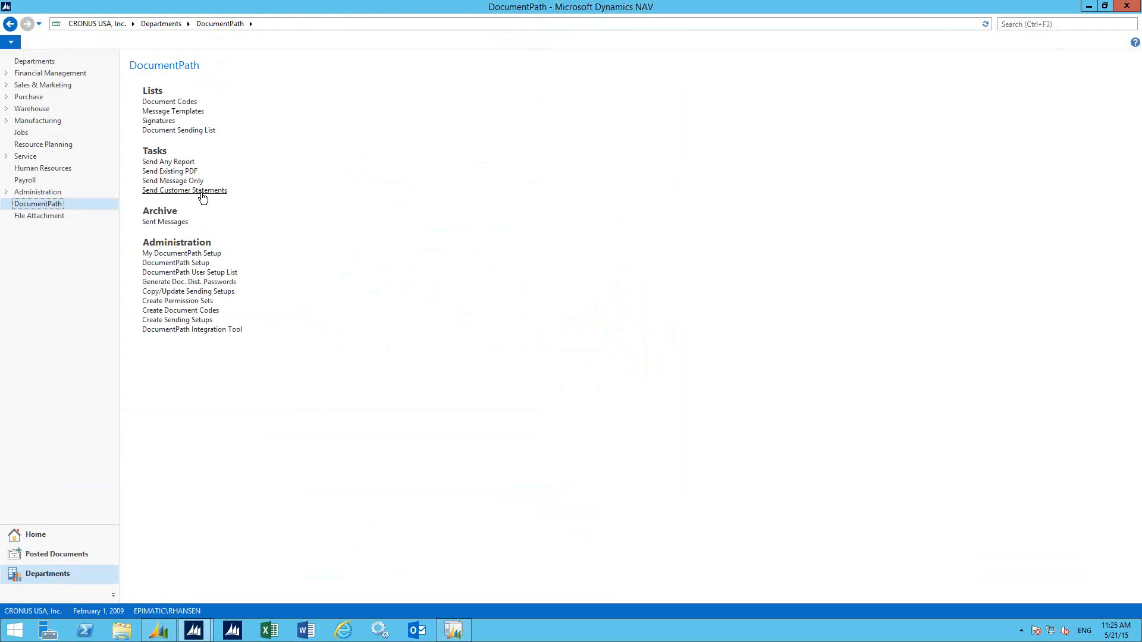
Try Send Customer Statements with Break and Show First Error enabled and Last Send Date Filter <05/21/15, and close it without running
click(202, 191)
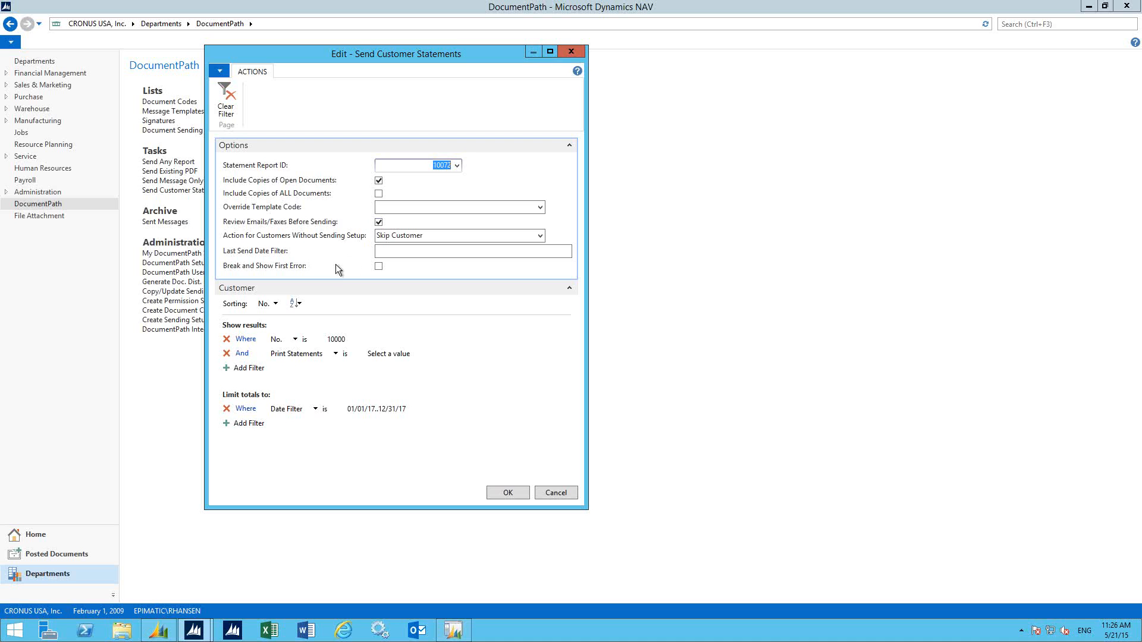
click(378, 268)
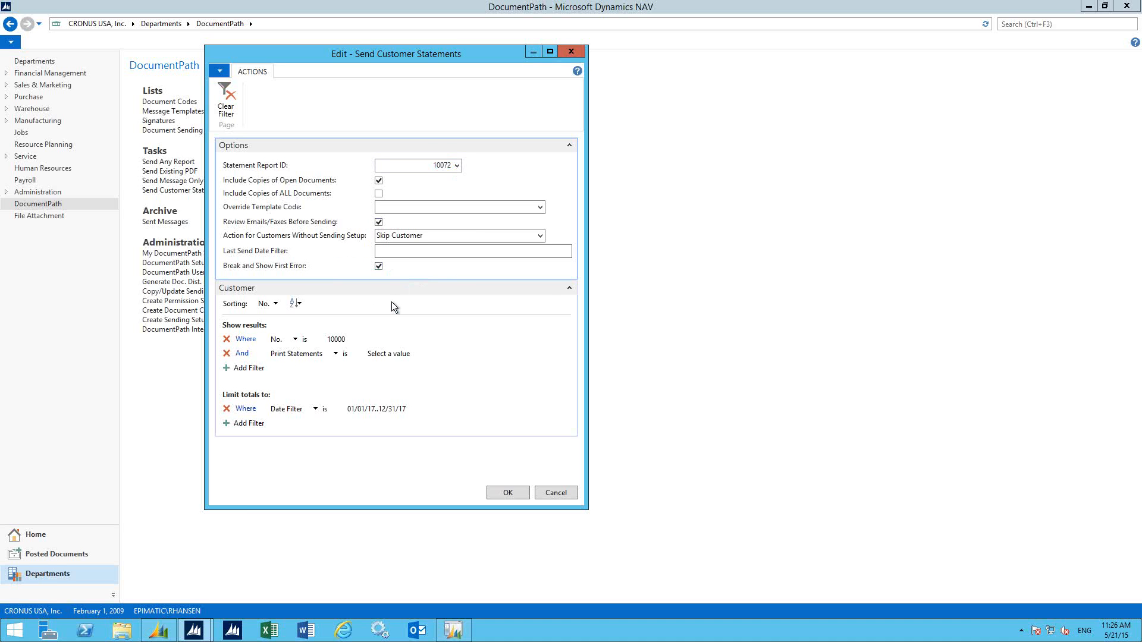
click(377, 251)
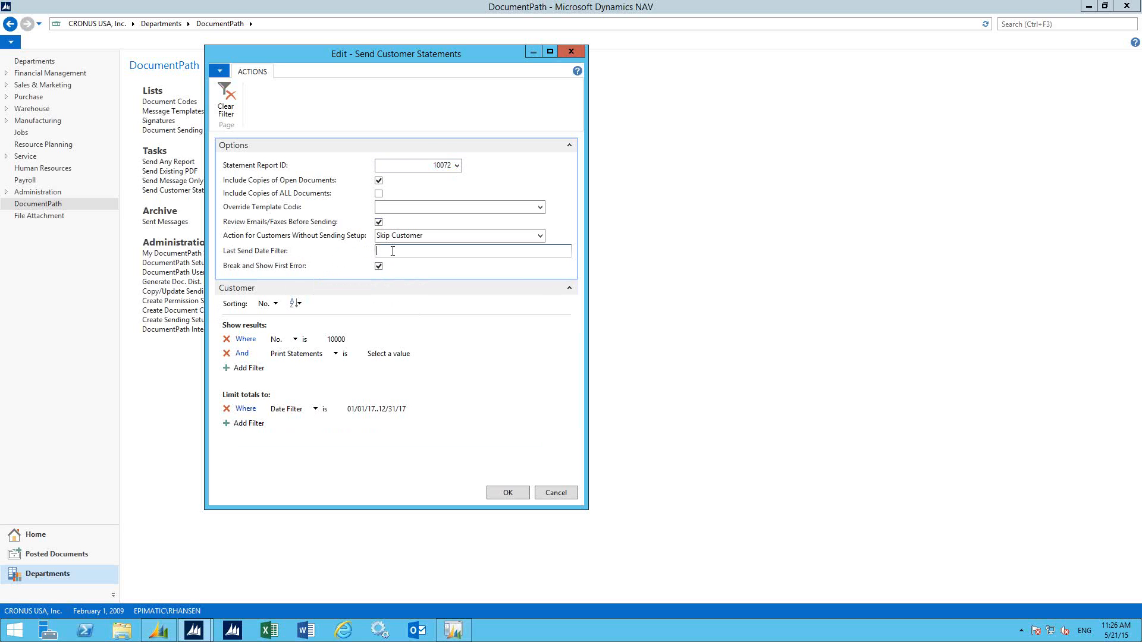
text(<t)
key(Tab)
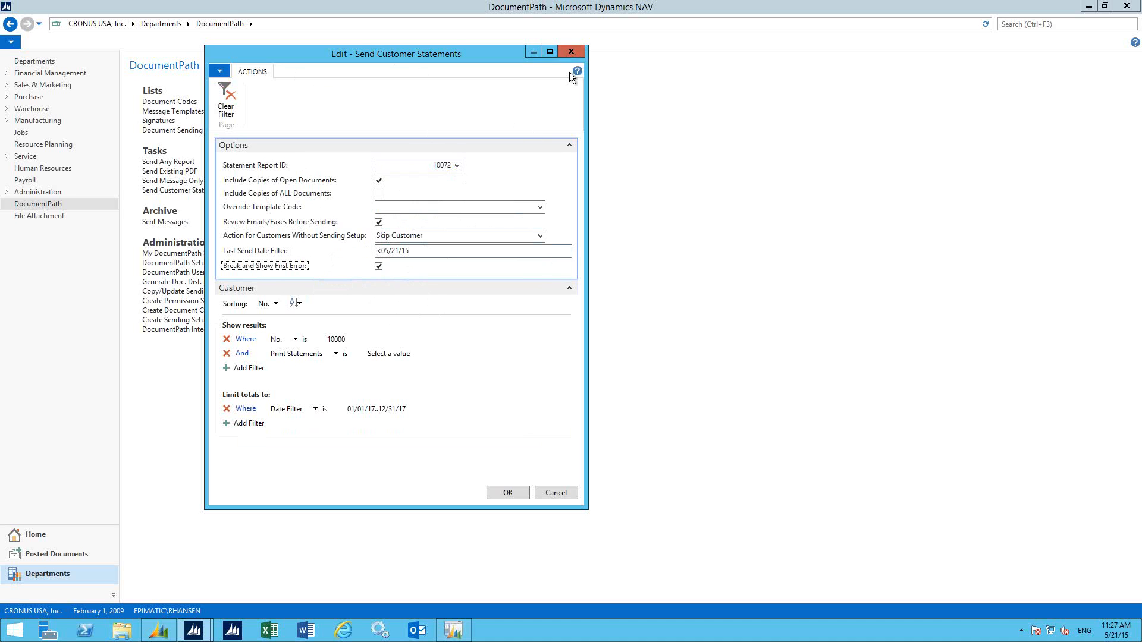
click(572, 51)
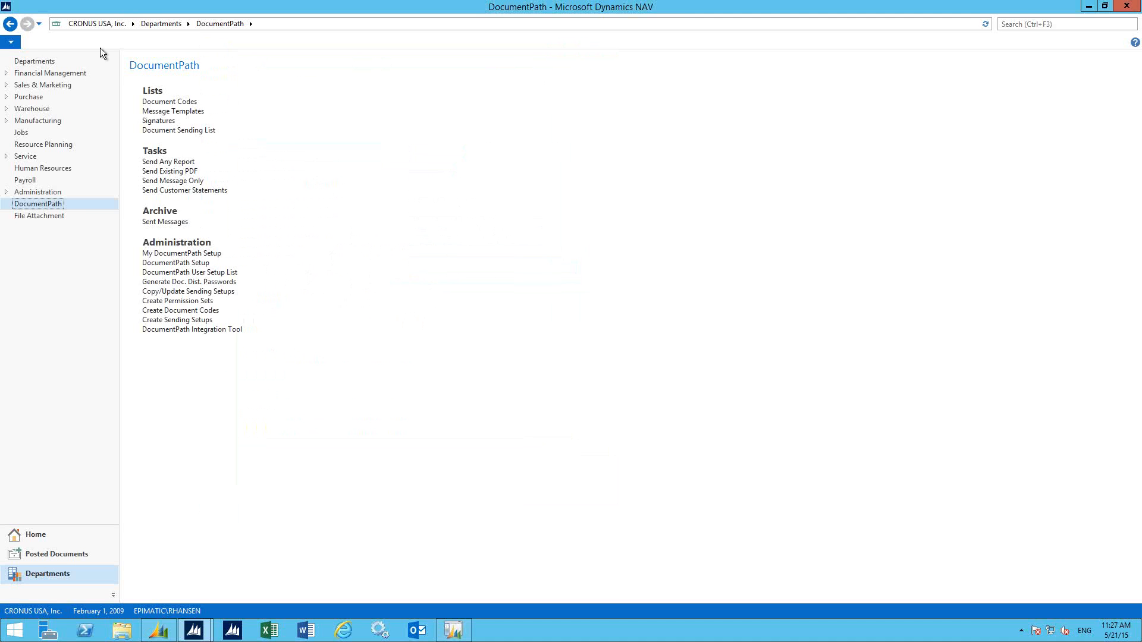
Review the remittance advice commands in the Payment Journal under Financial Management's Cash Management, and close the journal
click(80, 71)
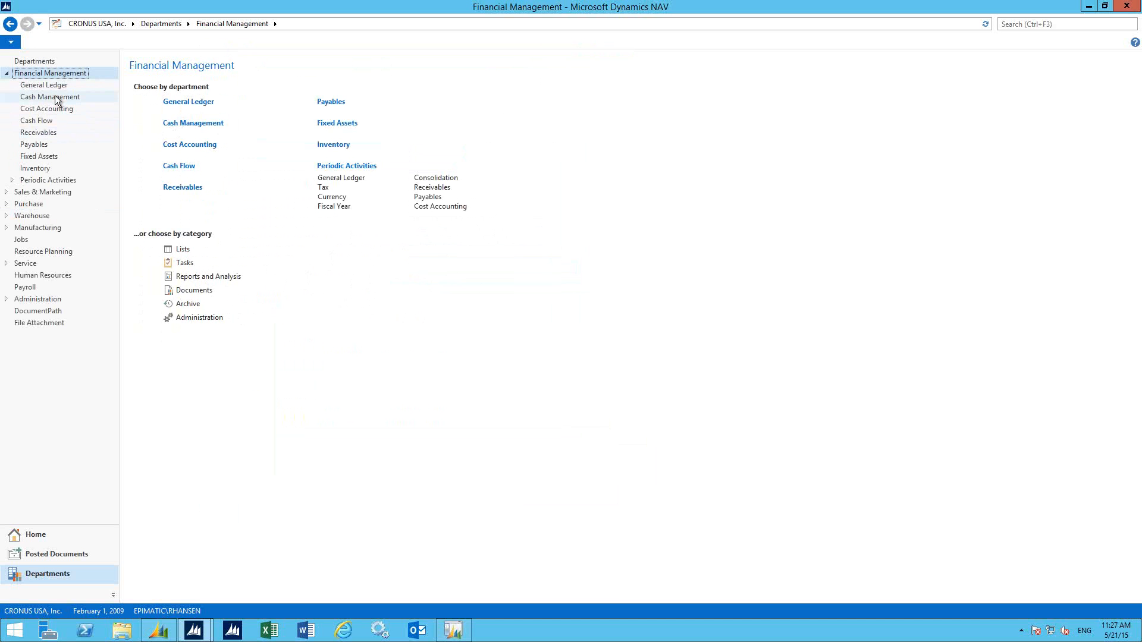
click(55, 97)
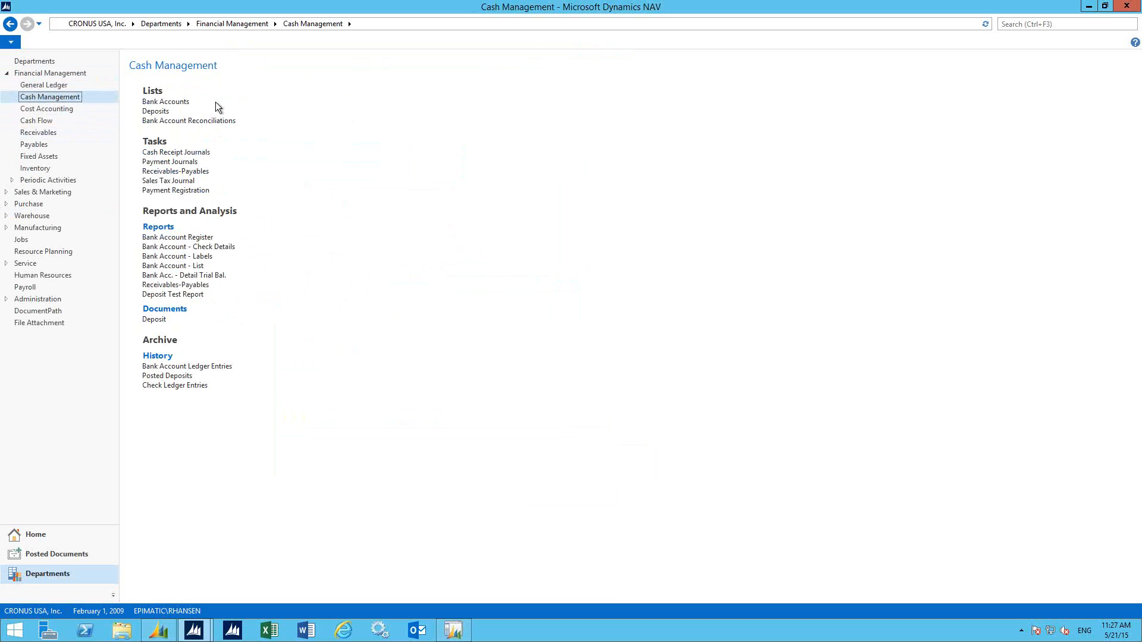
click(185, 166)
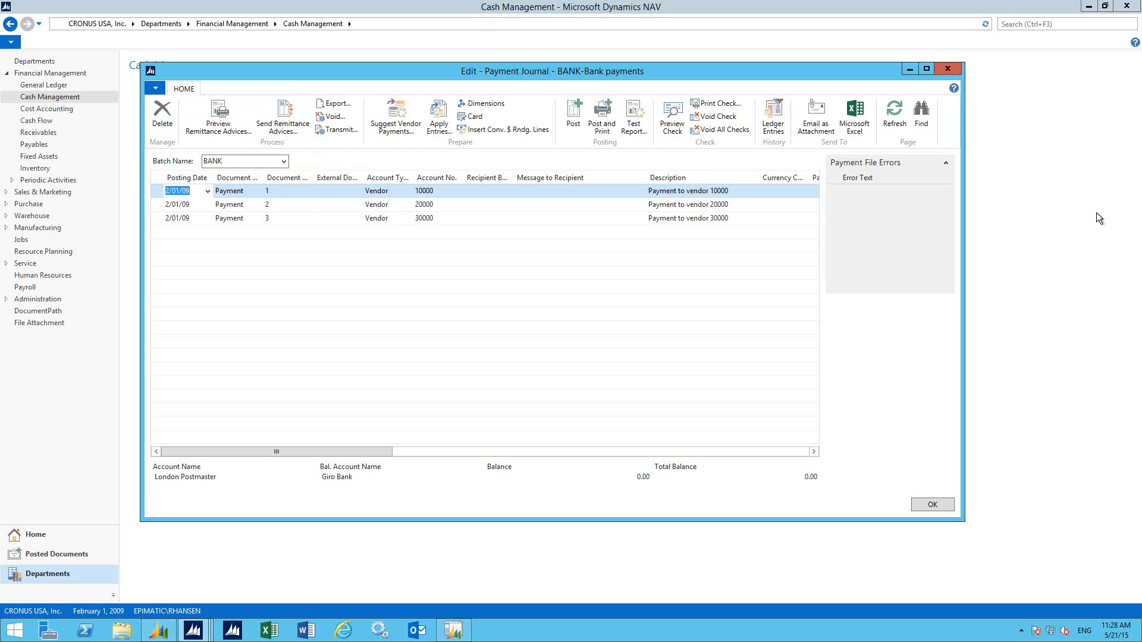
click(948, 68)
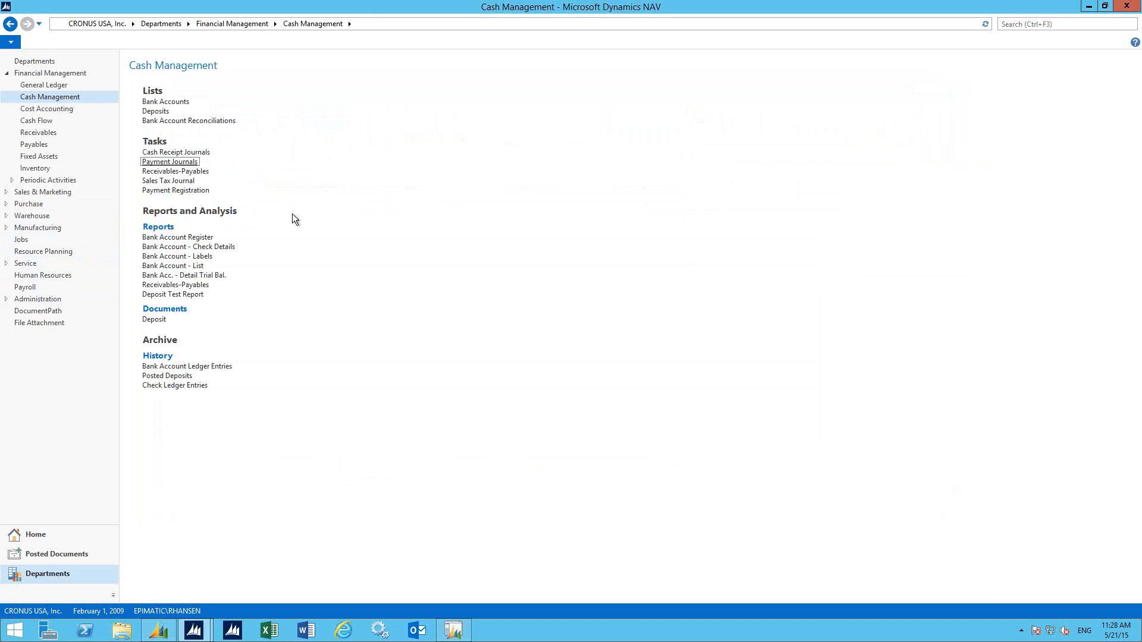
Review the reports available for Send Any Report in the DocumentPath department, and close the selection list
click(64, 312)
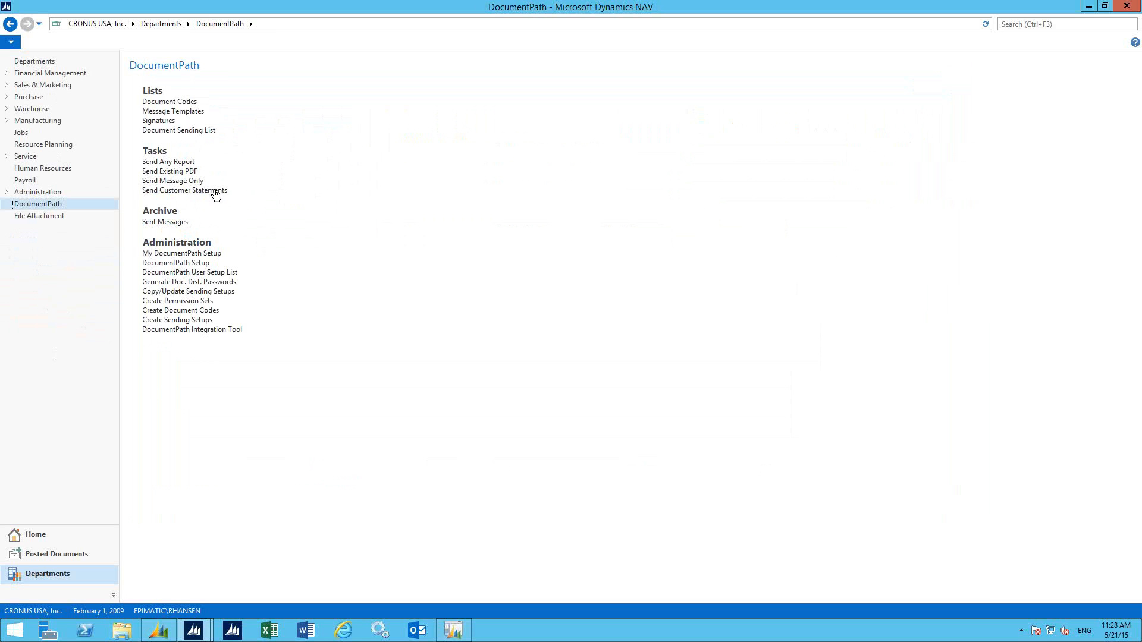
click(175, 163)
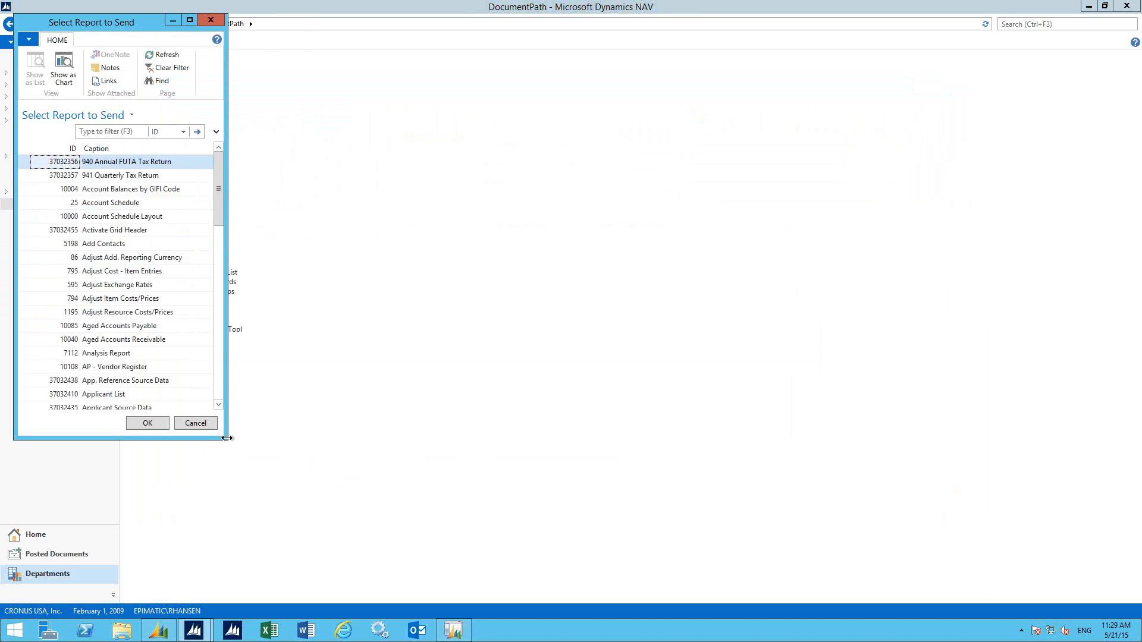
drag(224, 436, 314, 439)
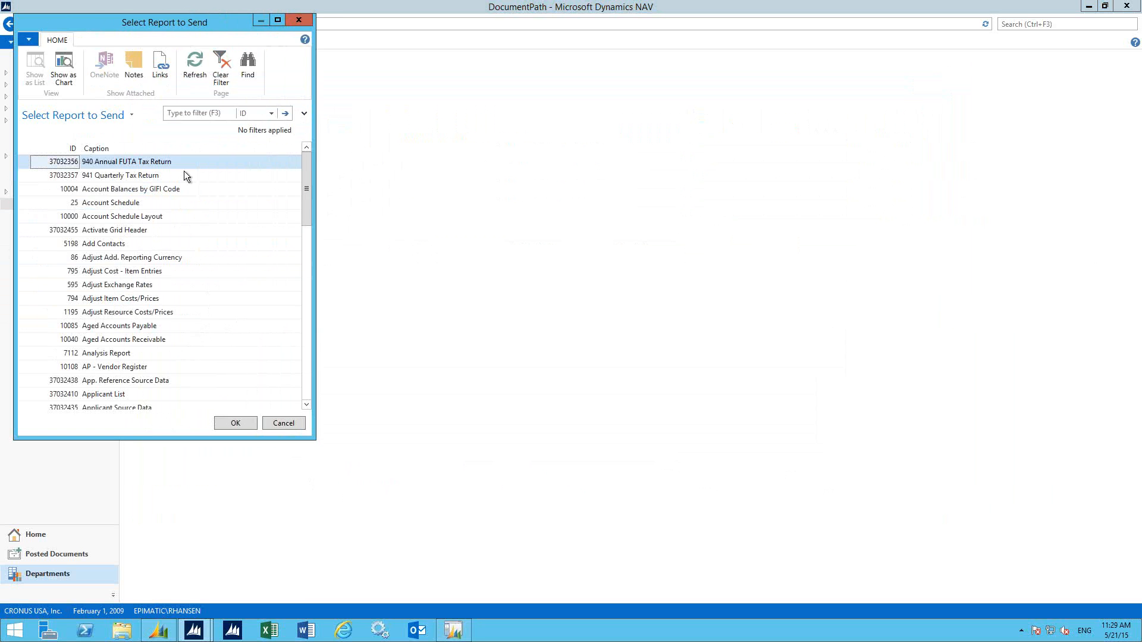
click(298, 20)
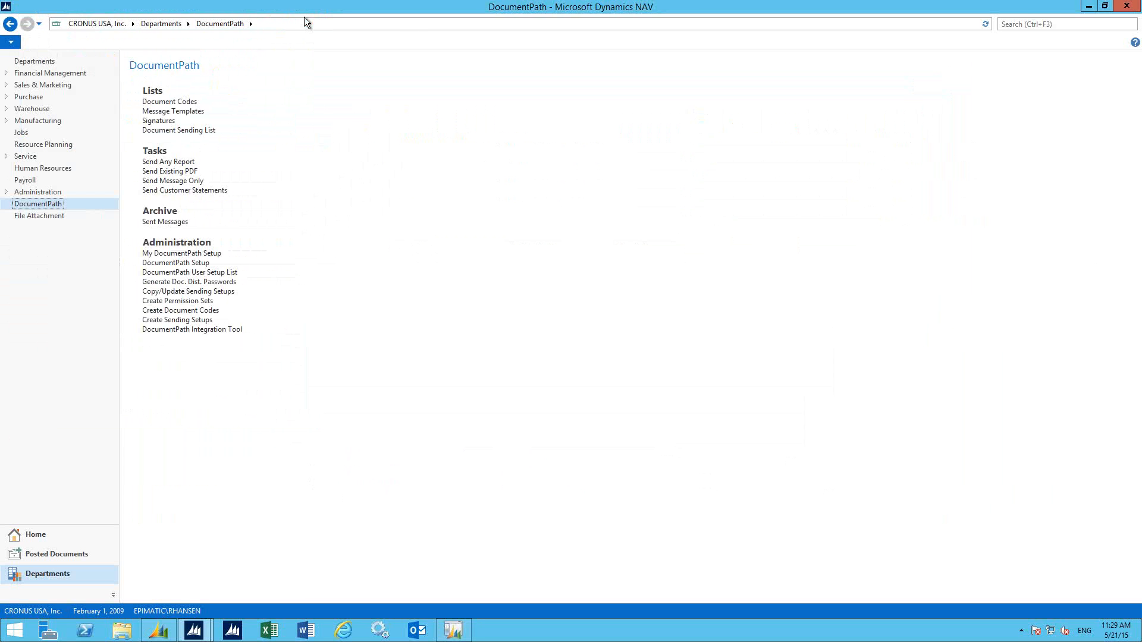
Try Customer Document Sending with document code INVOICE for Send Existing PDF, look over the override templates, and cancel the send options
click(170, 173)
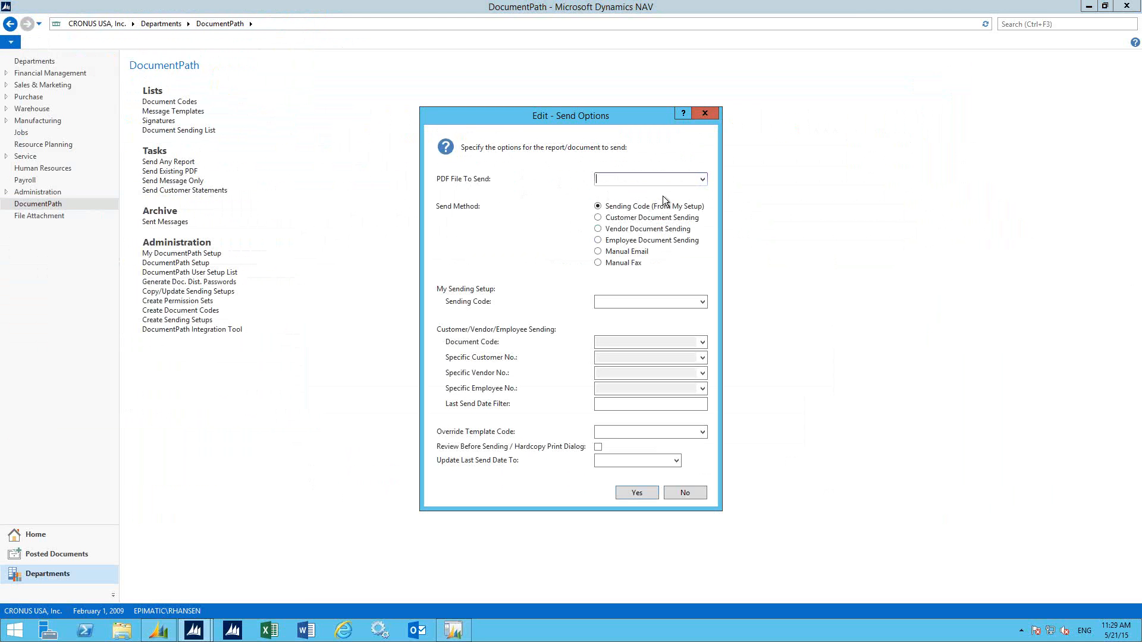
click(601, 218)
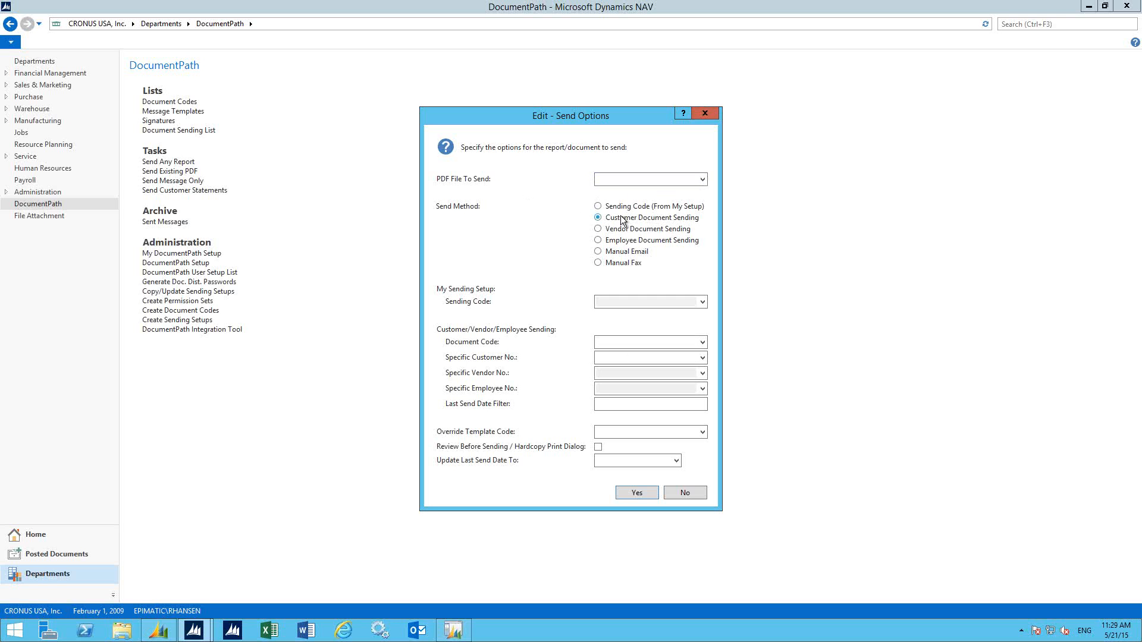
click(705, 344)
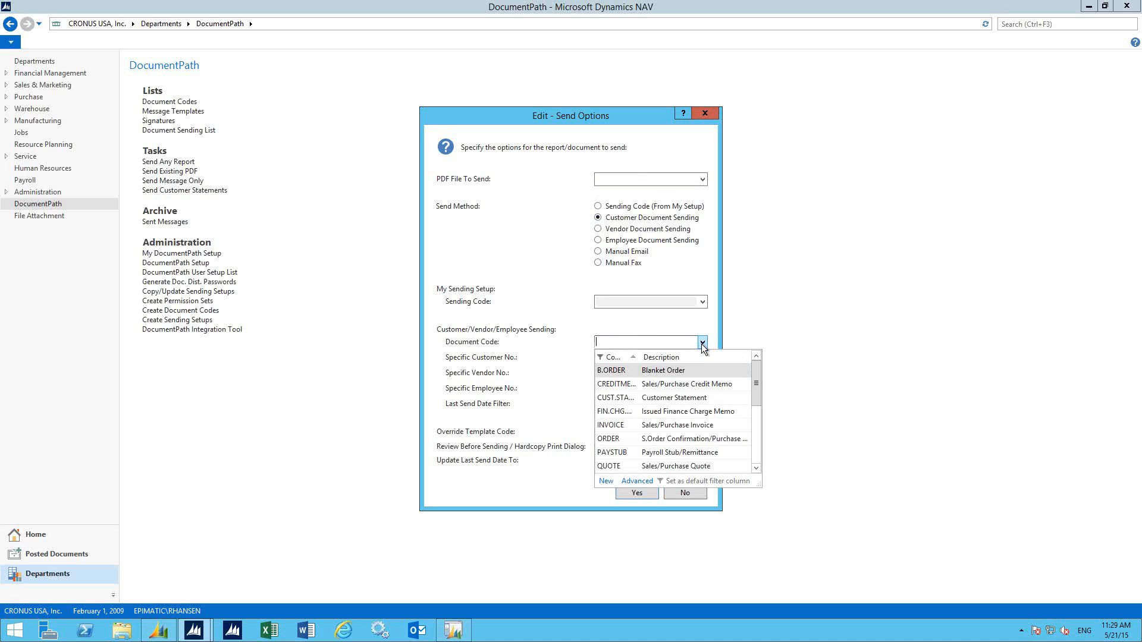
click(609, 428)
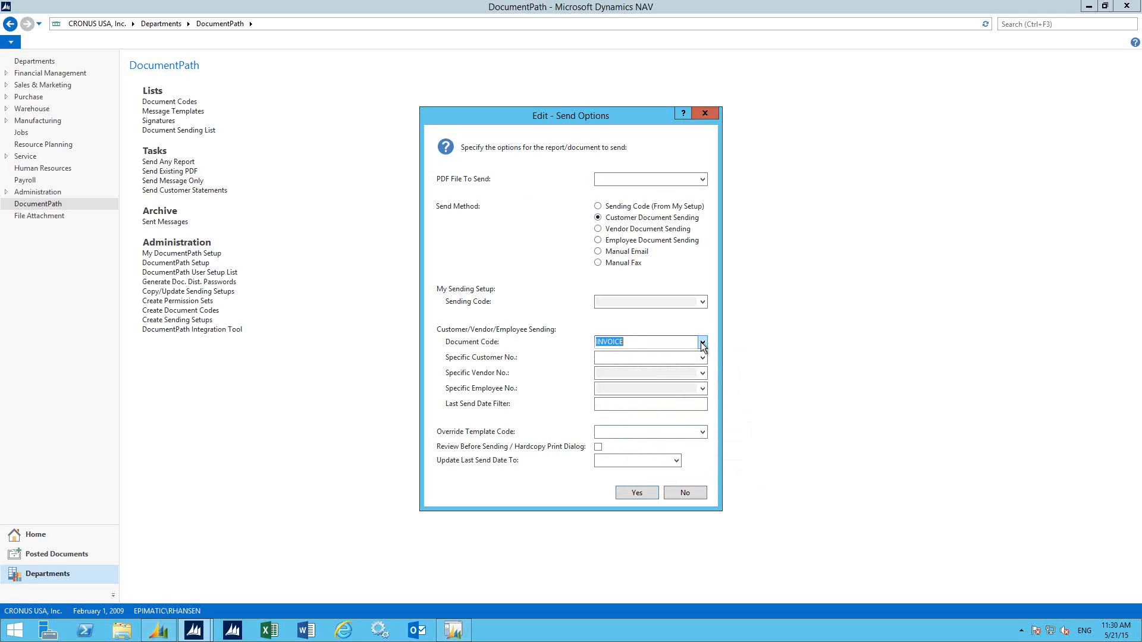
click(645, 344)
click(703, 432)
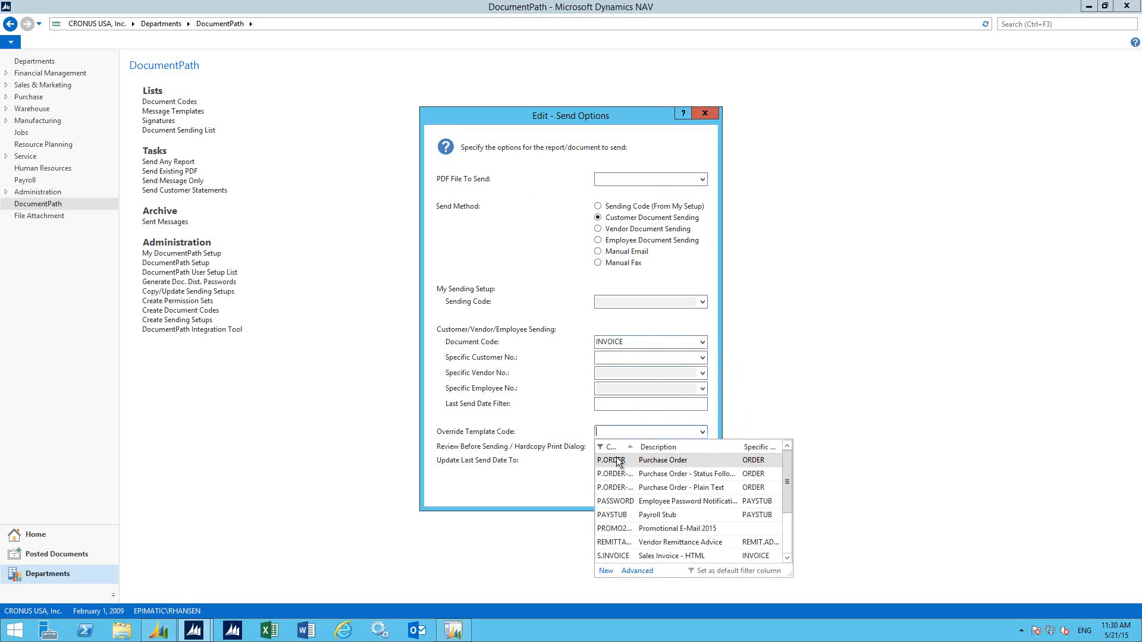
key(Escape)
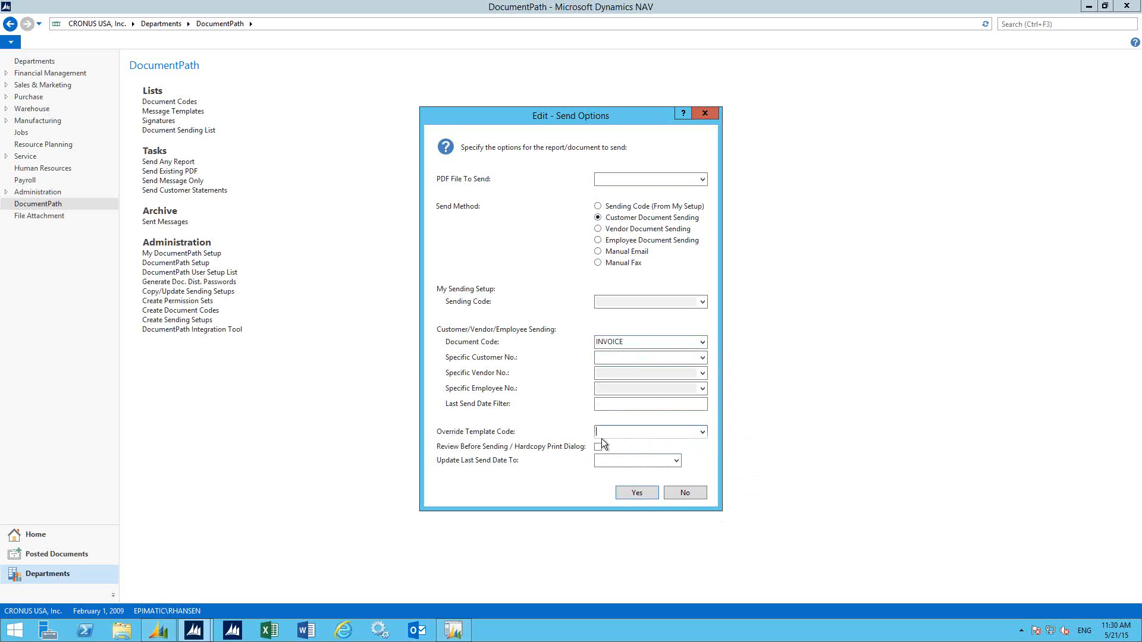
click(679, 491)
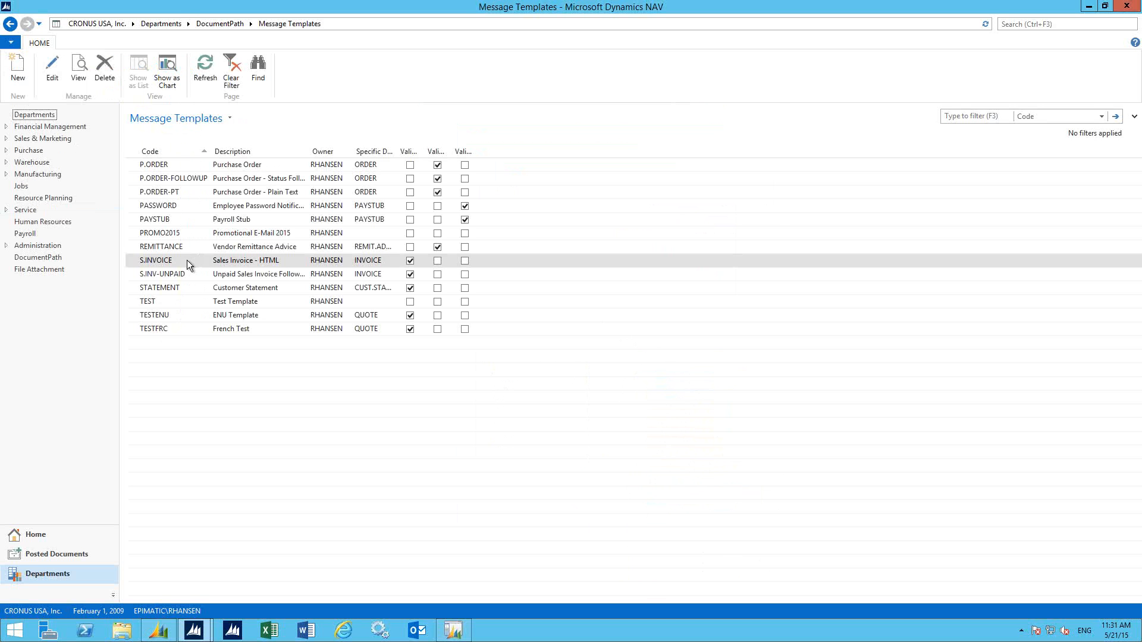
Look over the S.INVOICE message template card, and examine the P.ORDER card's additional attachments with the Attachment Path/Name column widened
double_click(187, 260)
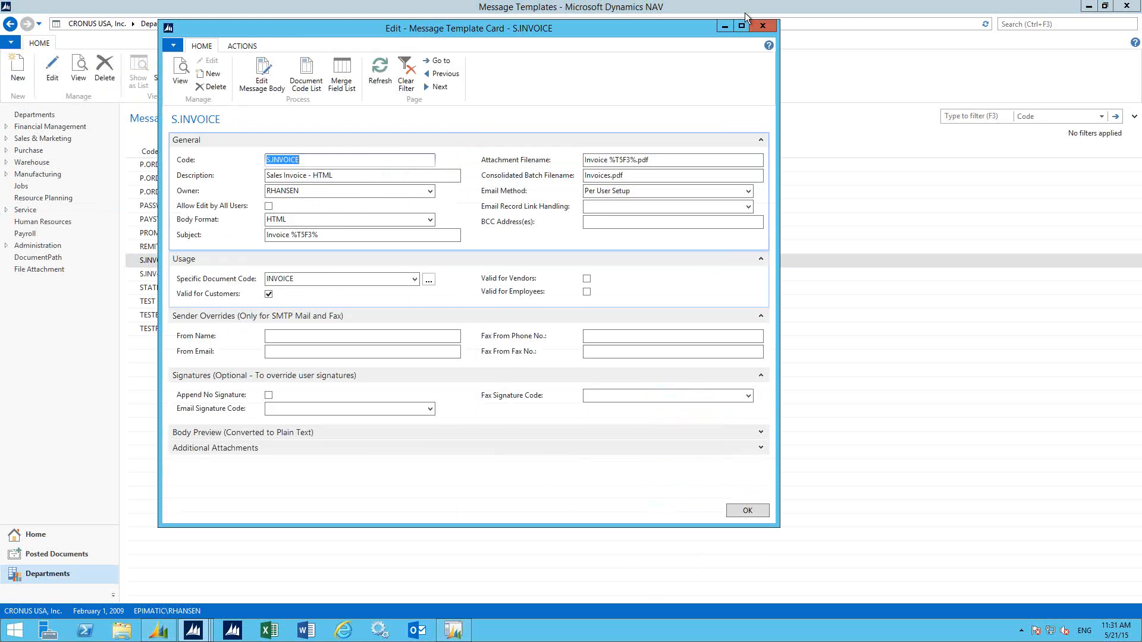
key(Escape)
click(184, 165)
double_click(184, 164)
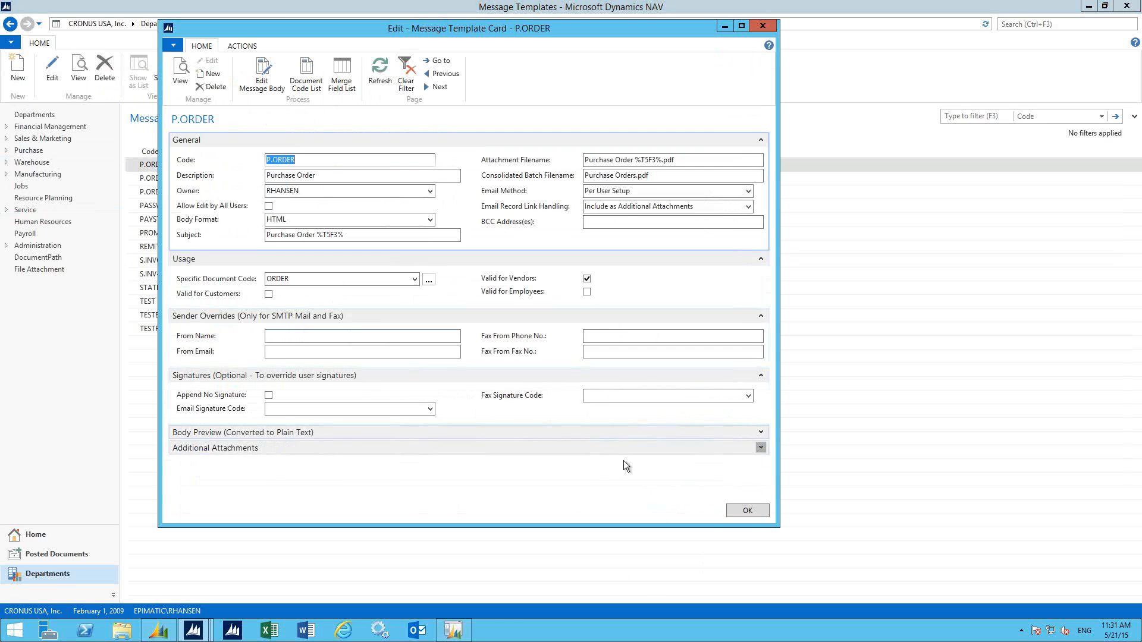
click(759, 447)
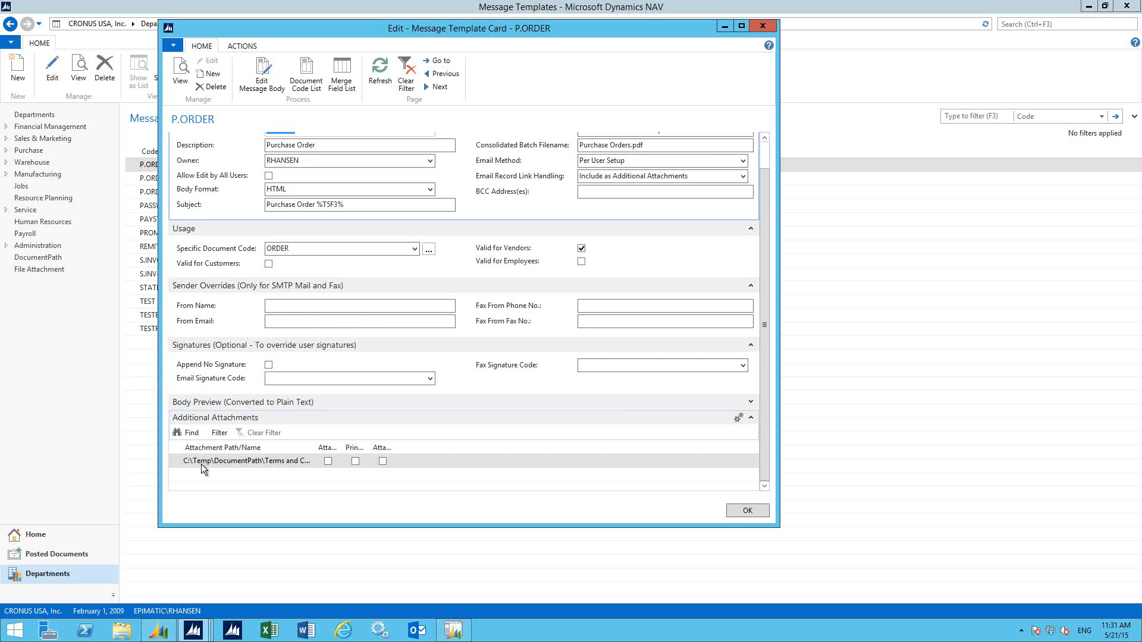
drag(368, 447, 366, 447)
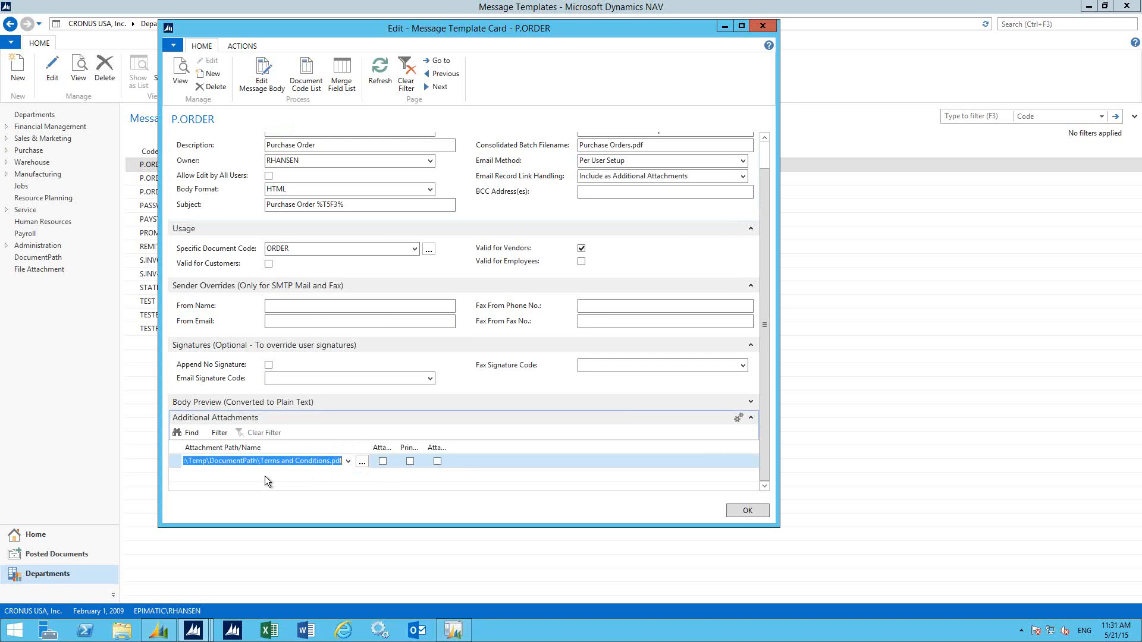
mouse_move(265, 476)
scroll(761, 155, up, 1)
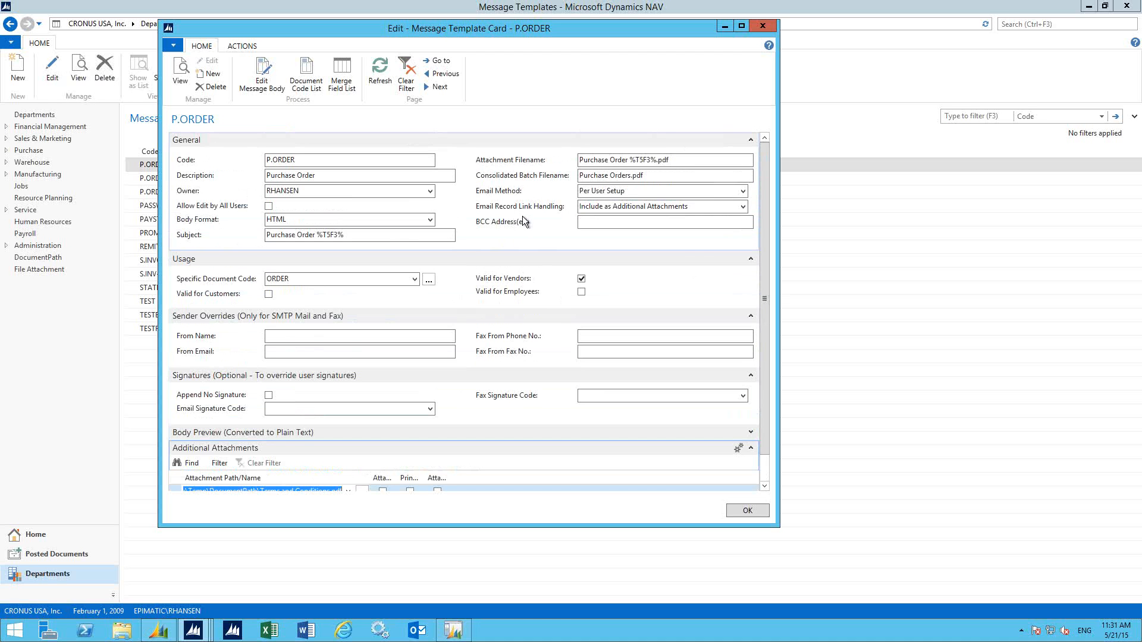
Try a blank Email Record Link Handling on the P.ORDER template, restore Include as Additional Attachments, and close the card
click(743, 206)
click(661, 226)
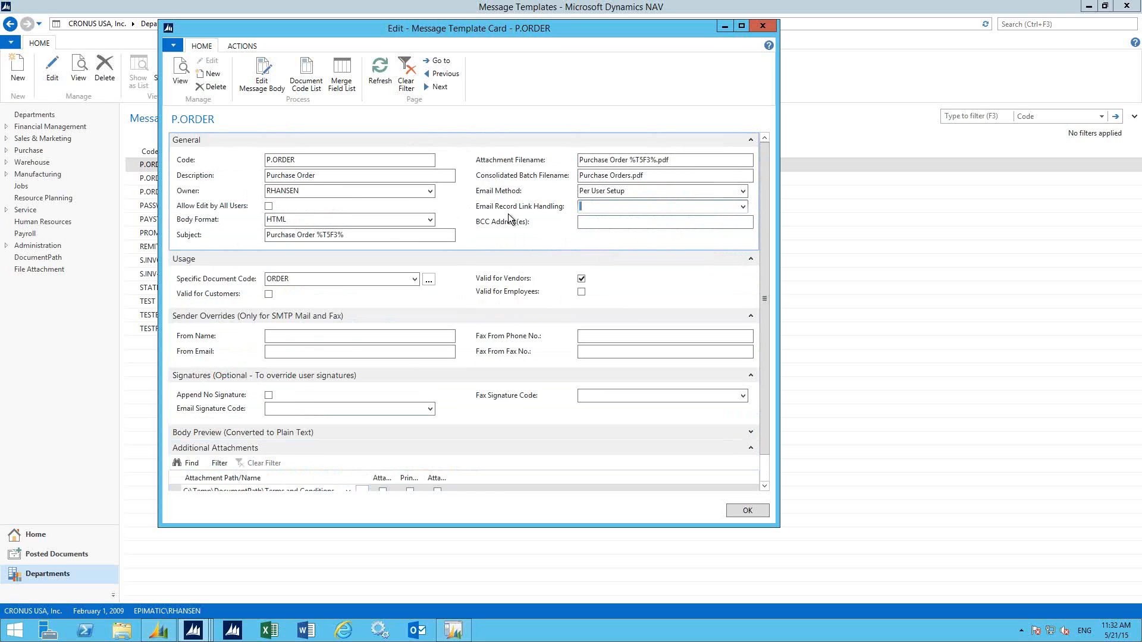
click(743, 208)
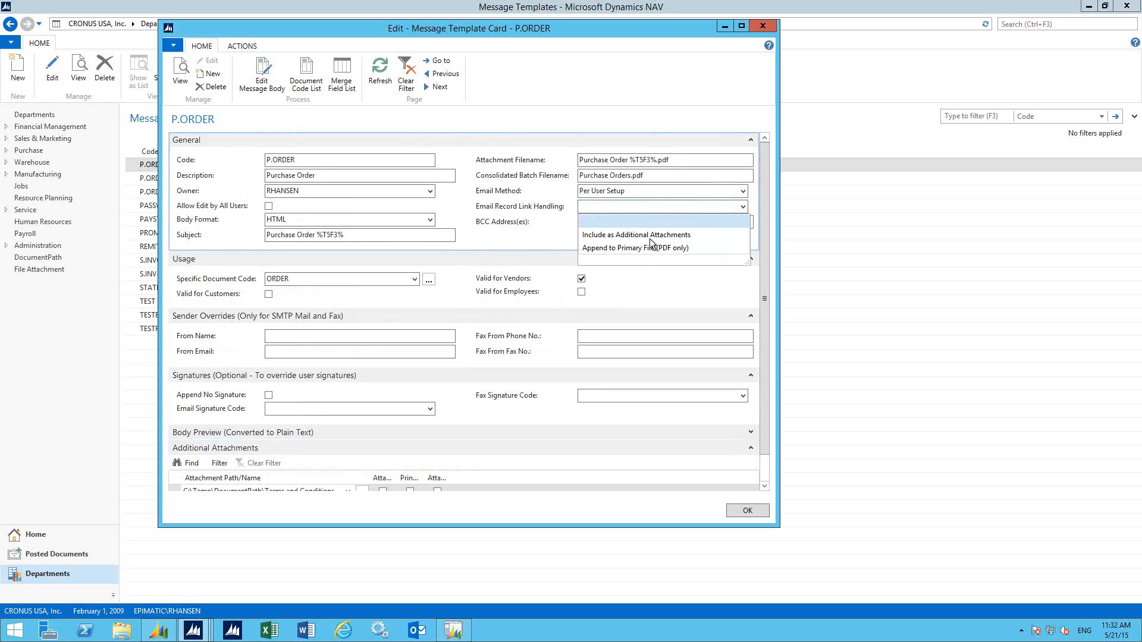
click(604, 228)
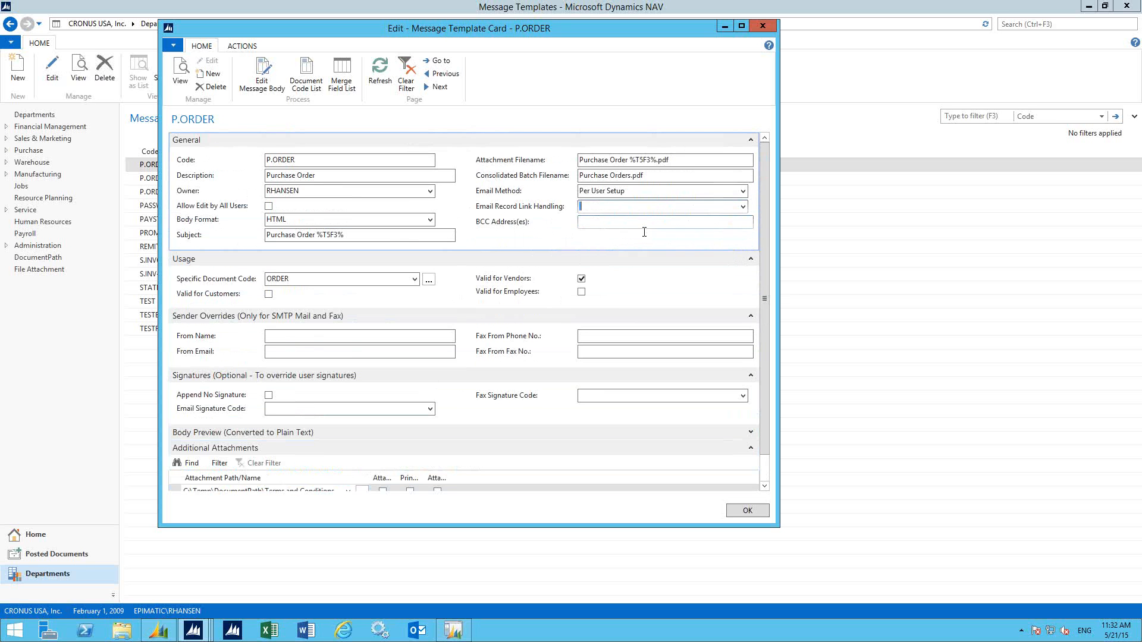
click(743, 207)
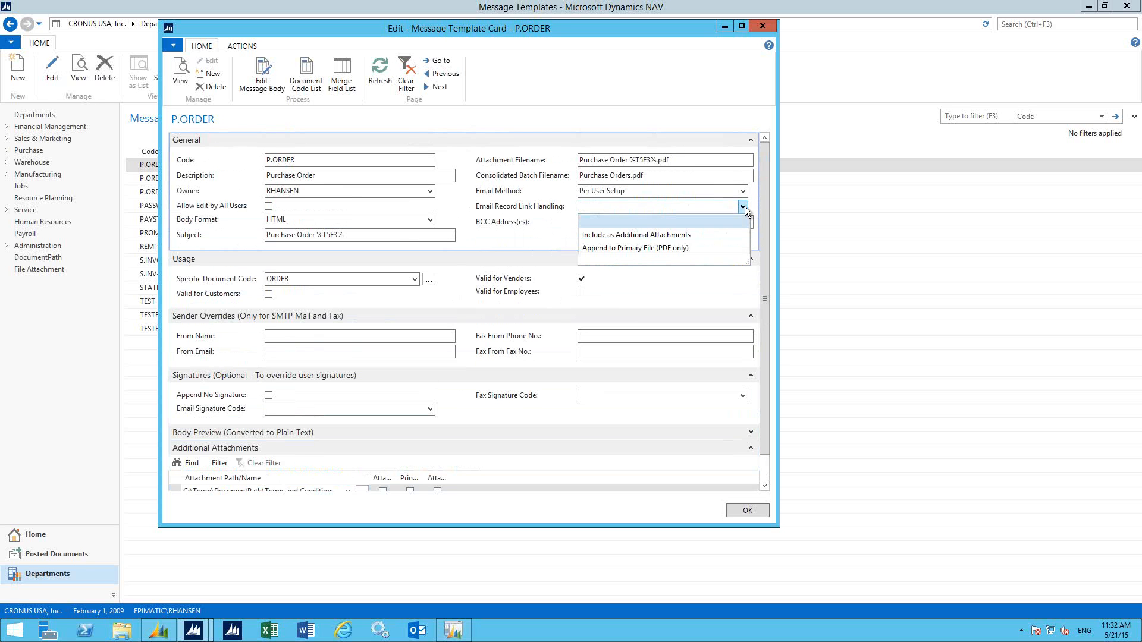
click(657, 236)
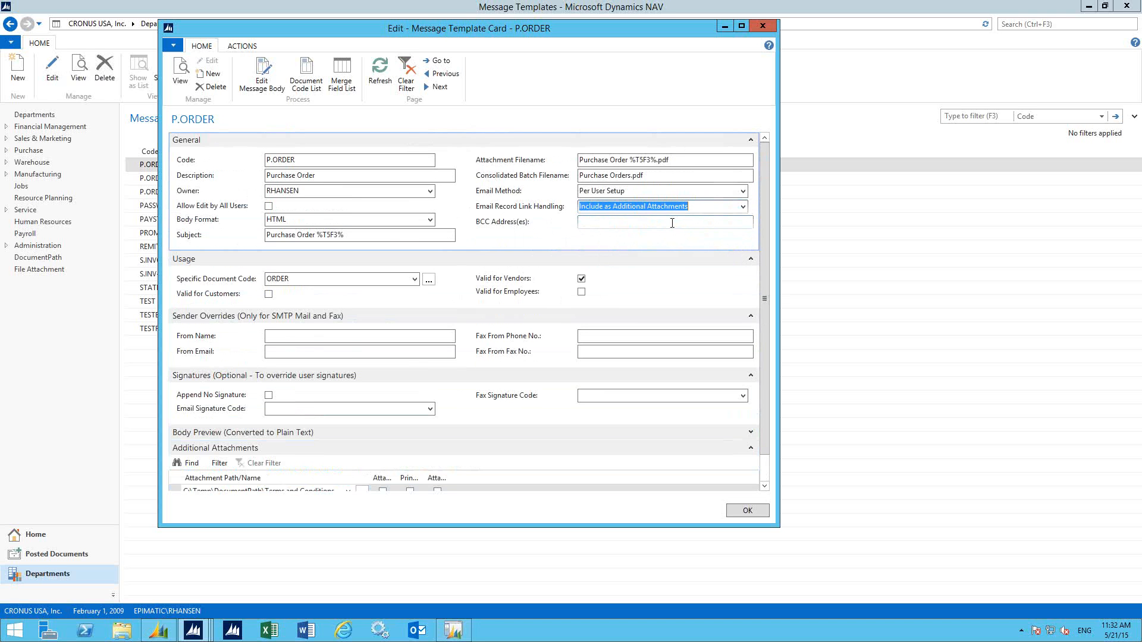
click(762, 30)
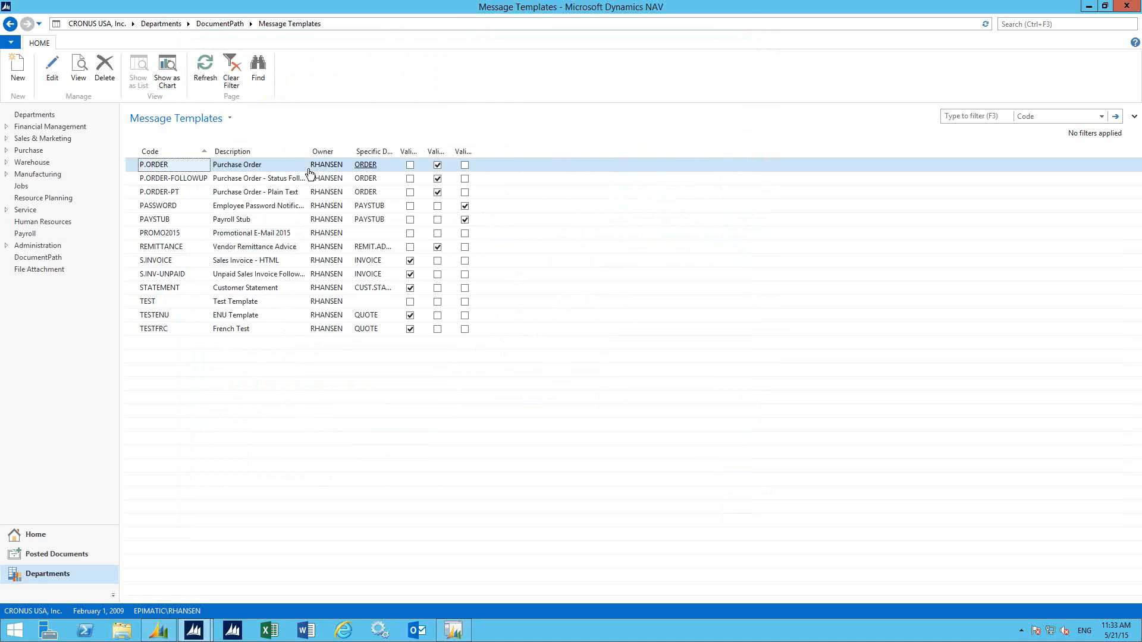
Review the DocumentPath Integration Tool options in the DocumentPath department, and close the tool without running it
click(51, 260)
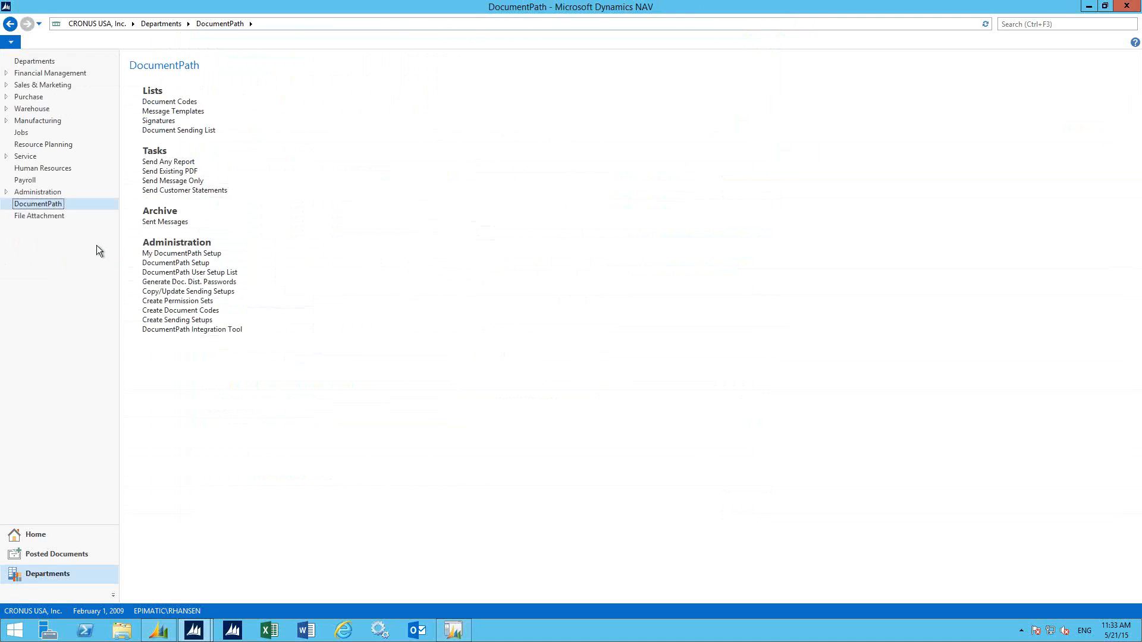
click(208, 329)
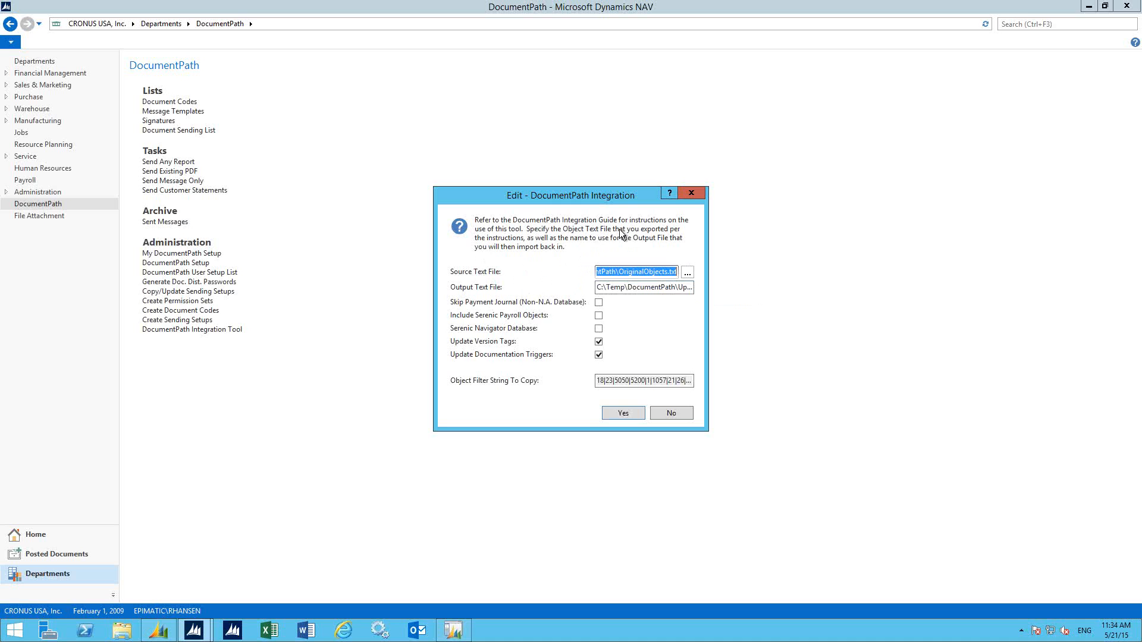
click(696, 195)
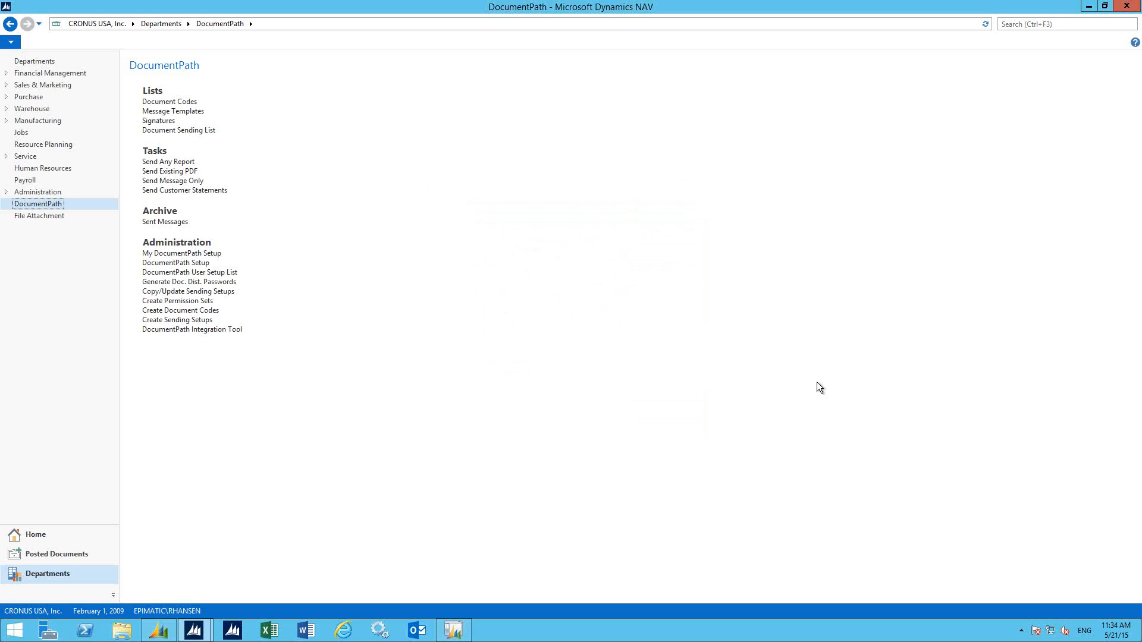
click(188, 330)
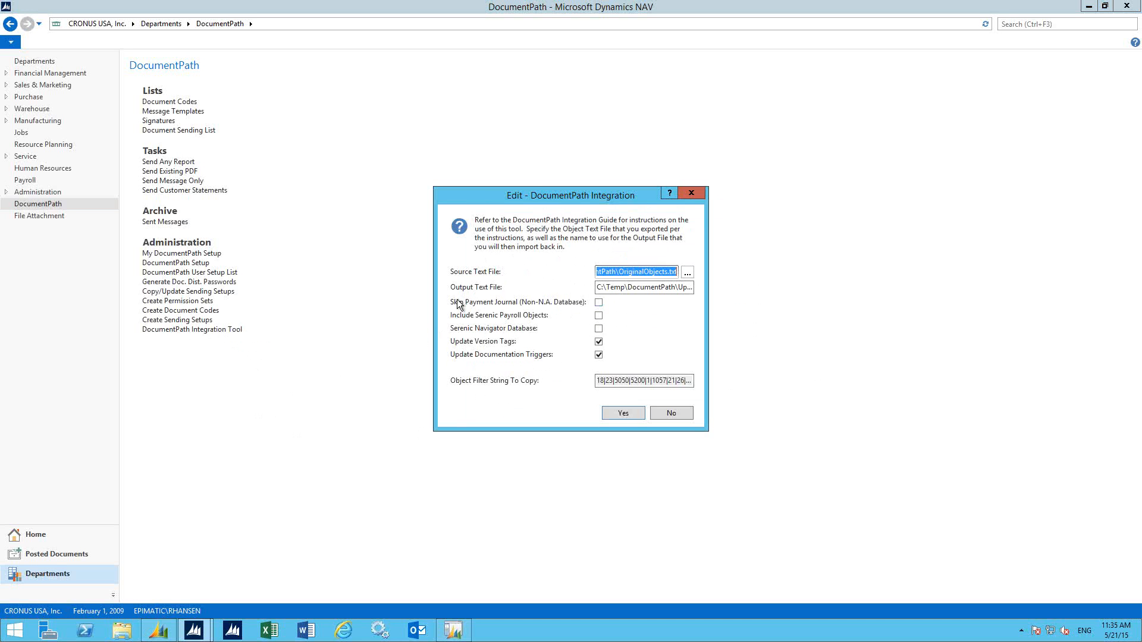
click(688, 194)
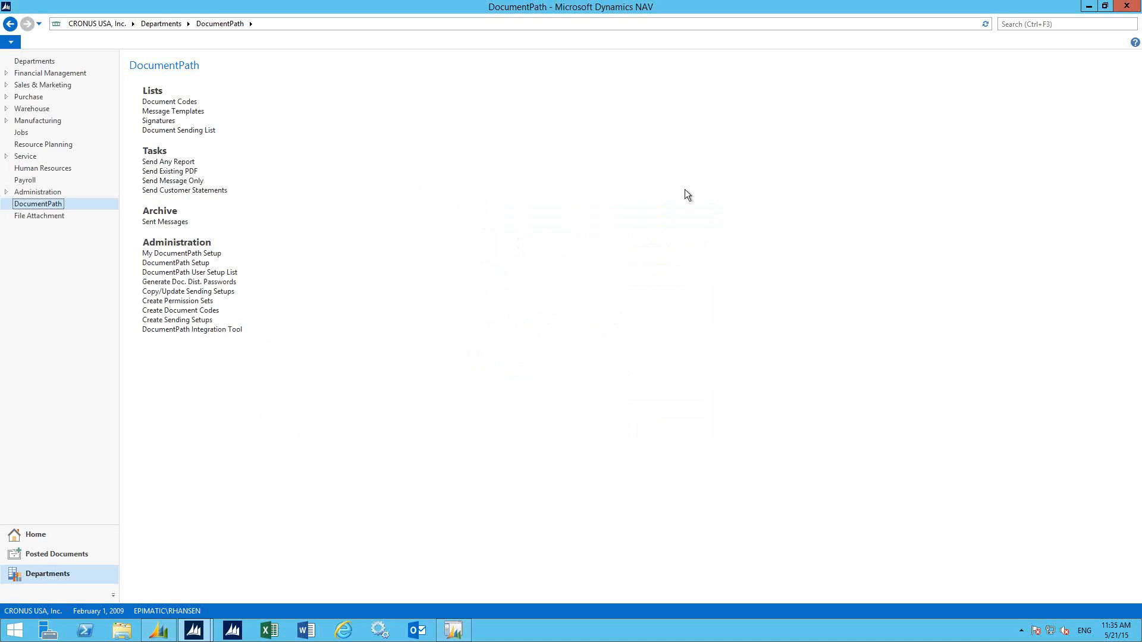